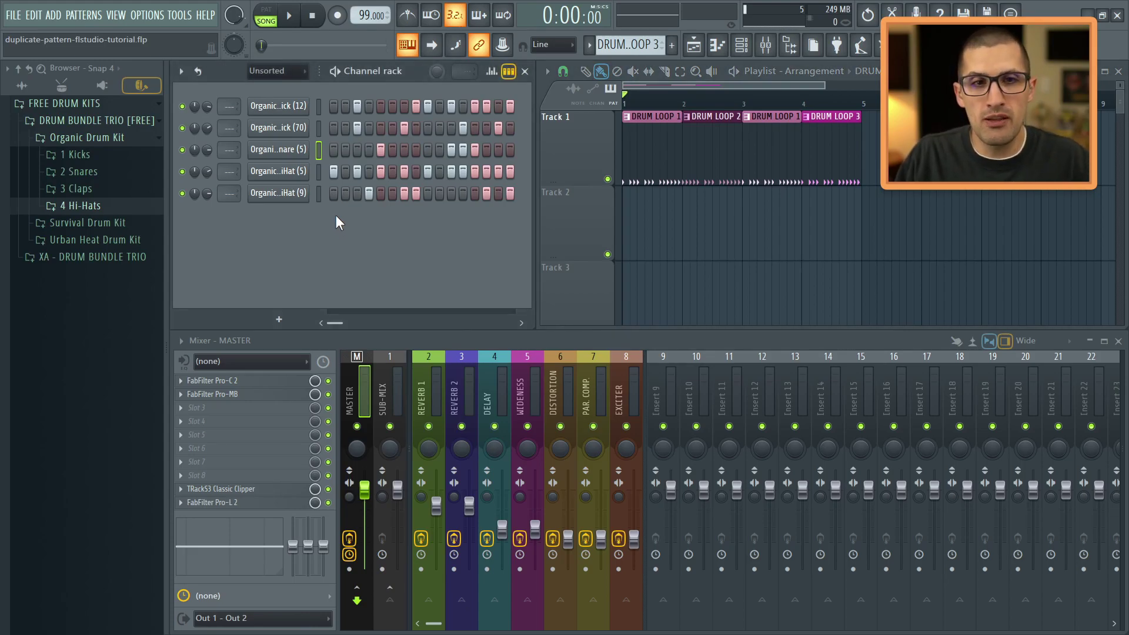
# Step: Split DRUM LOOP 1 into separate per-channel patterns with Split by channel
pyautogui.moveTo(647, 169); pyautogui.dragTo(822, 200)
pyautogui.click(805, 250)
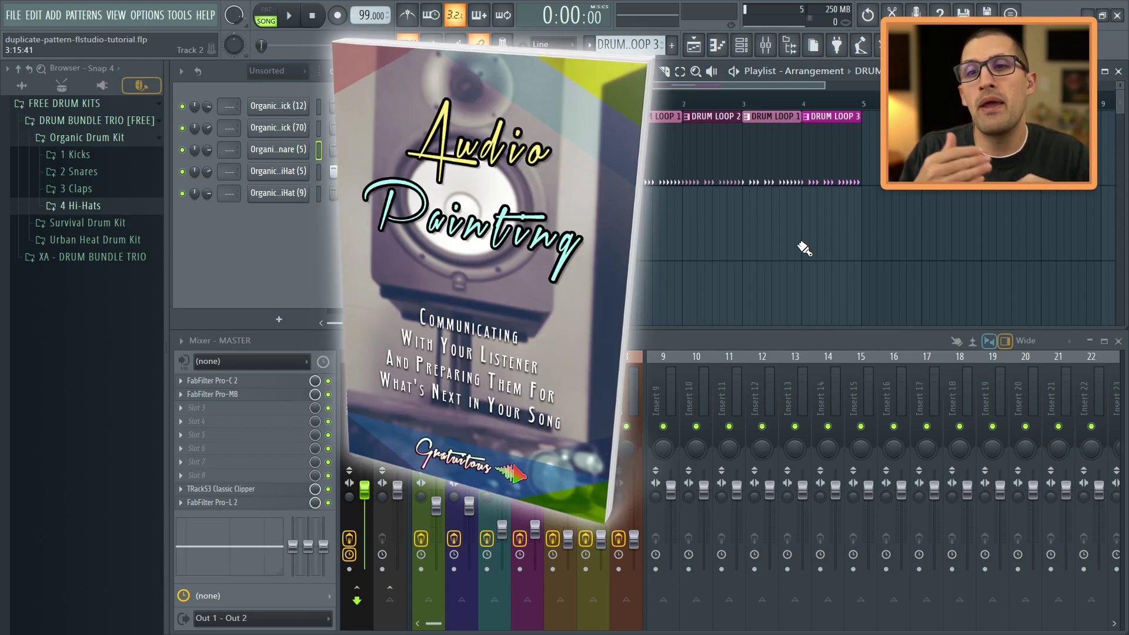
pyautogui.click(589, 45)
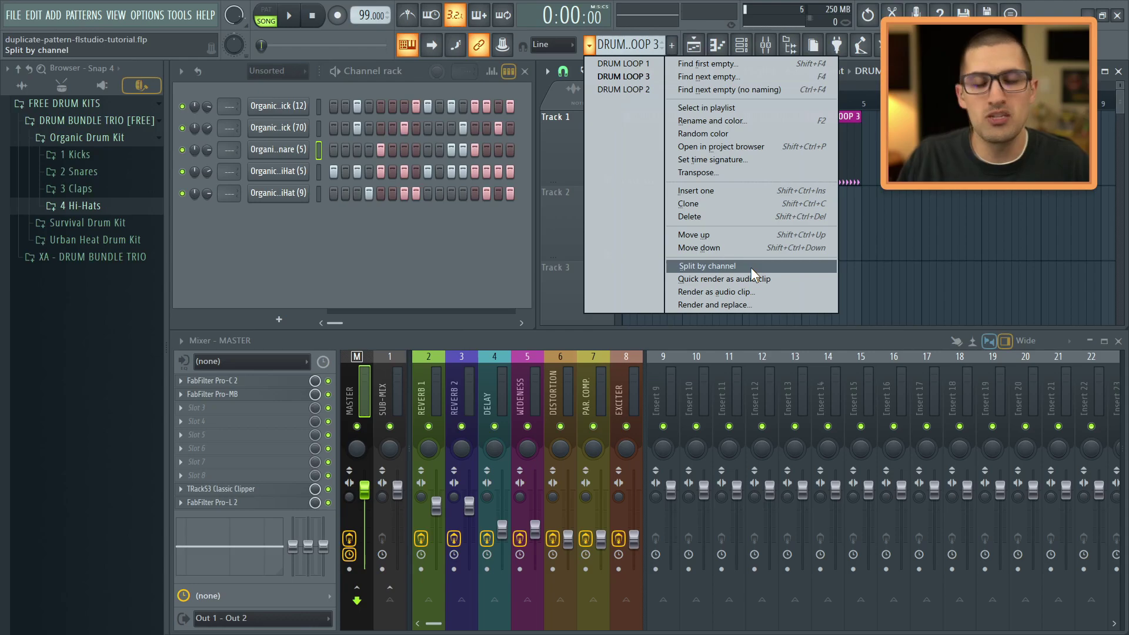
pyautogui.click(432, 292)
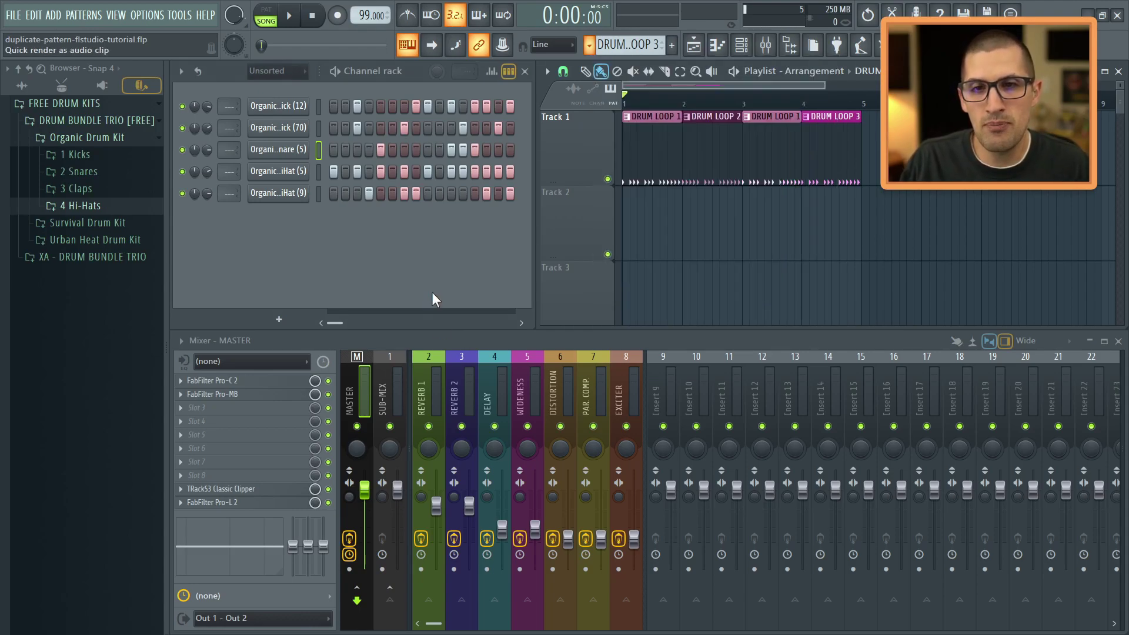
pyautogui.click(318, 107)
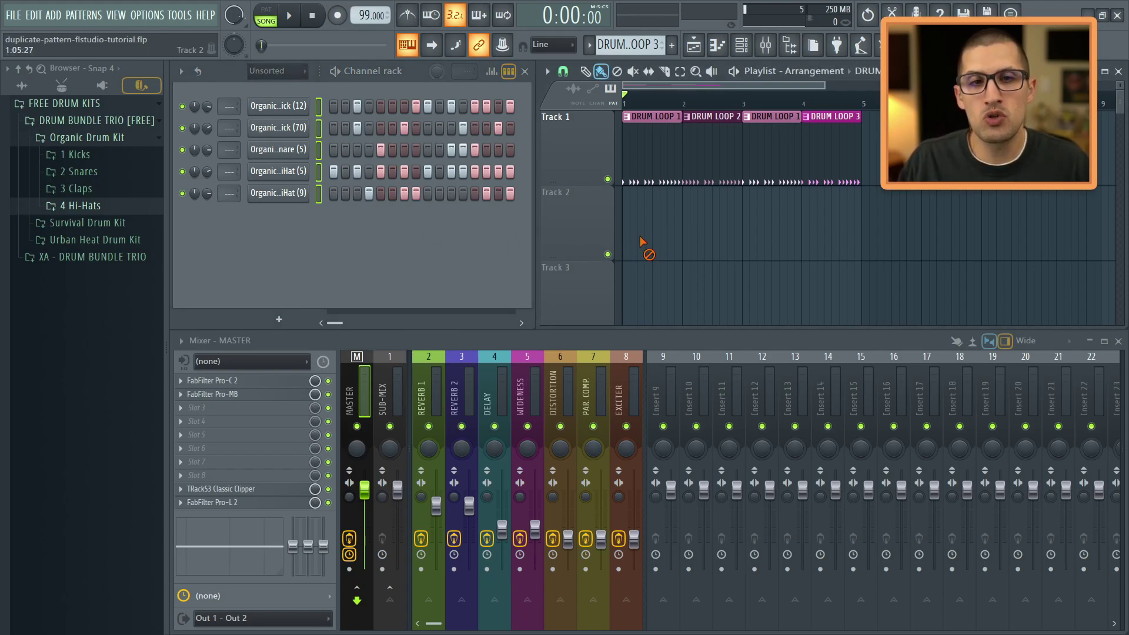
# Step: Compare DRUM LOOP 1, 2 and 3 steps, then view the new split patterns in the list
pyautogui.click(652, 154)
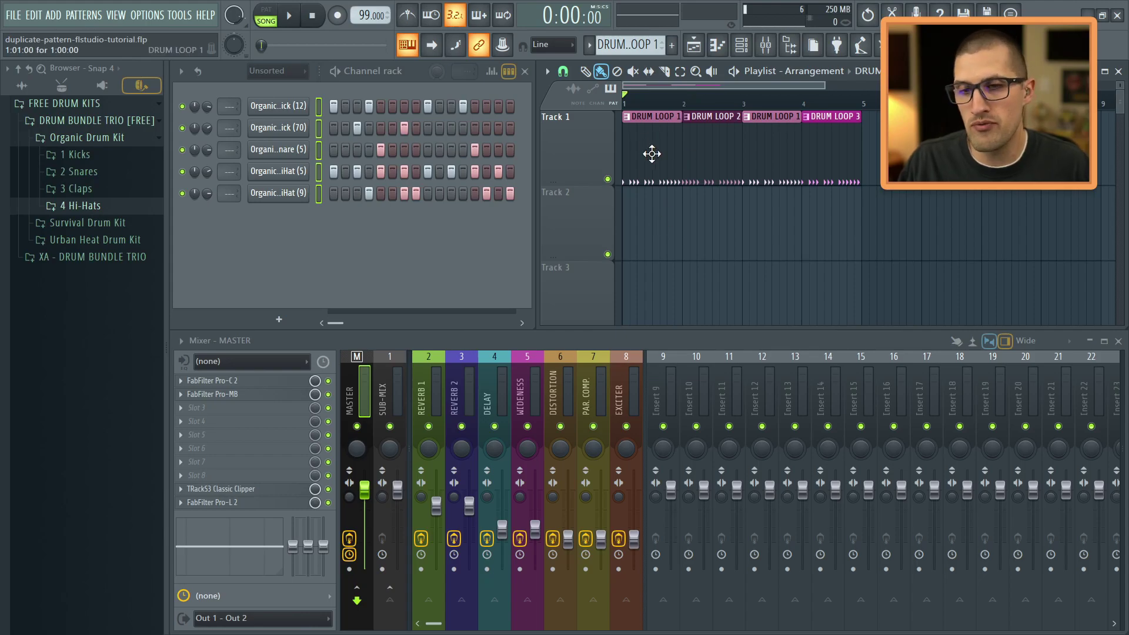
pyautogui.click(710, 151)
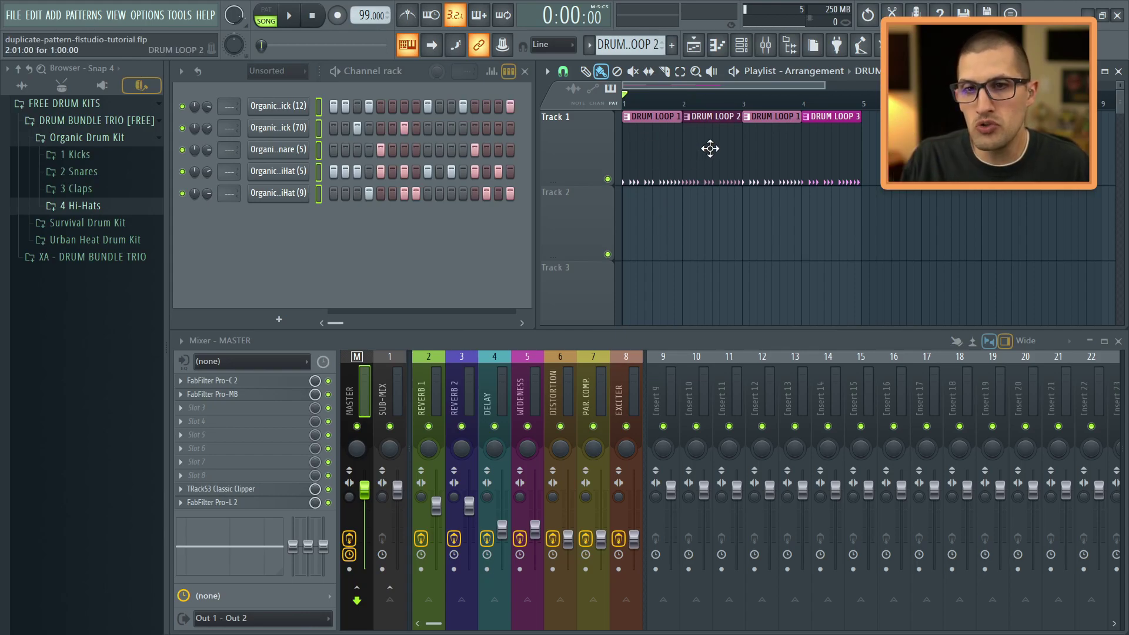
pyautogui.click(656, 142)
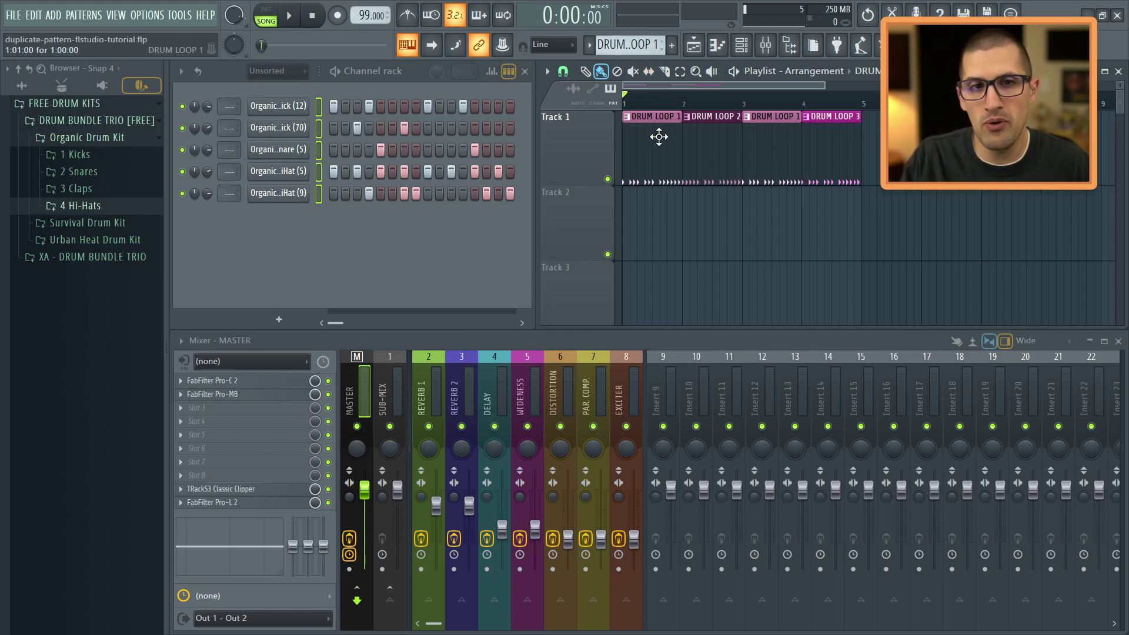
pyautogui.click(688, 144)
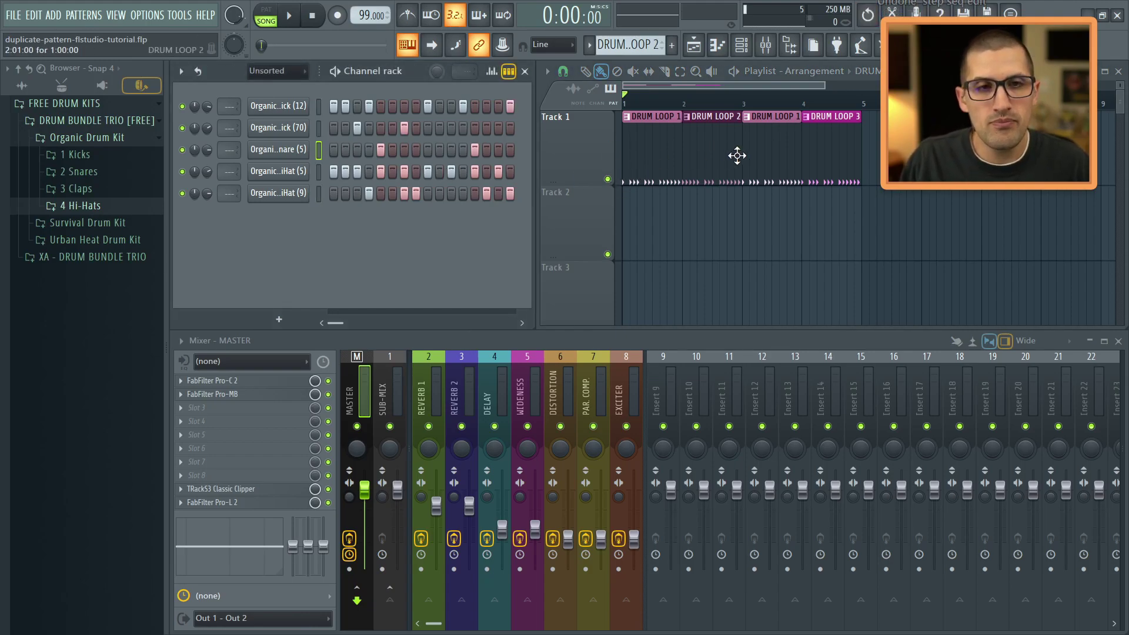
pyautogui.click(812, 151)
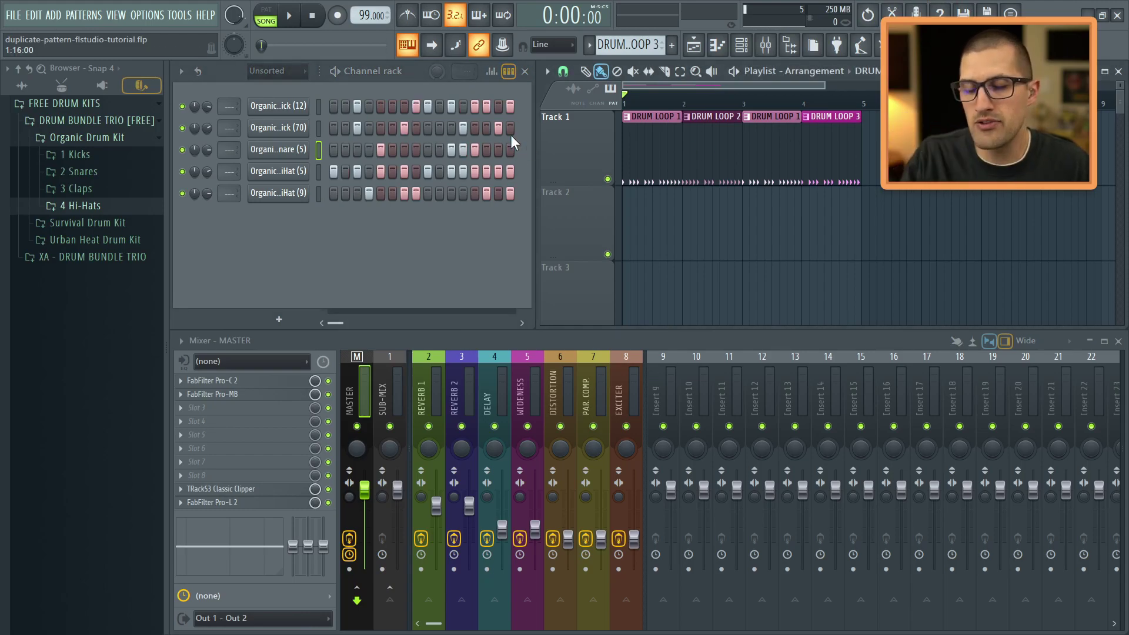
pyautogui.click(658, 151)
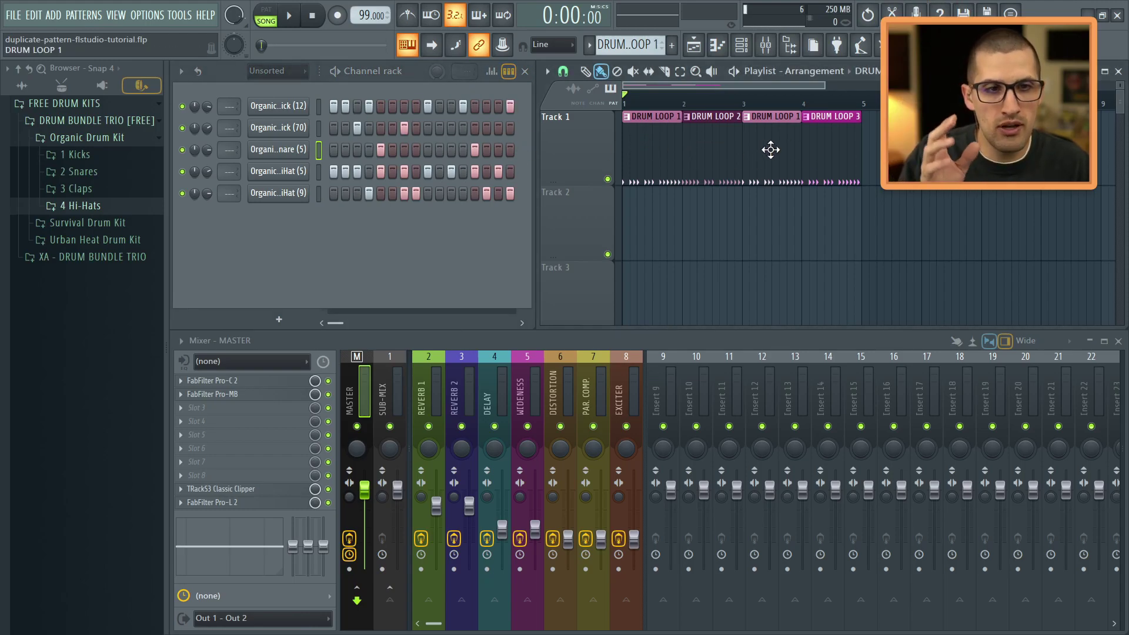
pyautogui.click(830, 148)
pyautogui.click(666, 150)
pyautogui.click(827, 151)
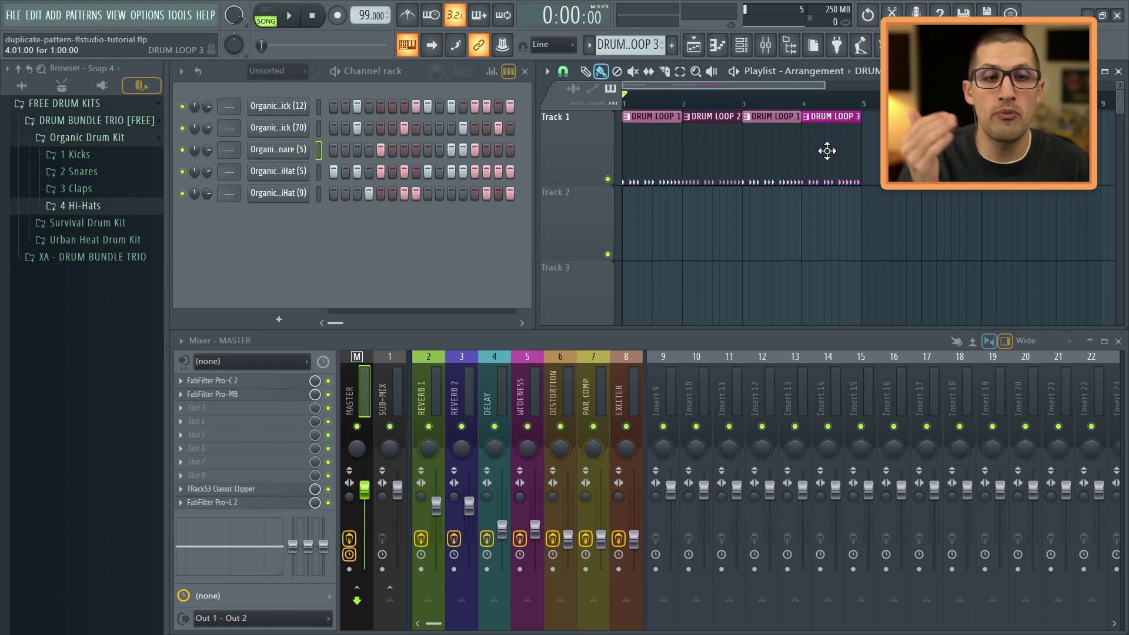
pyautogui.click(589, 45)
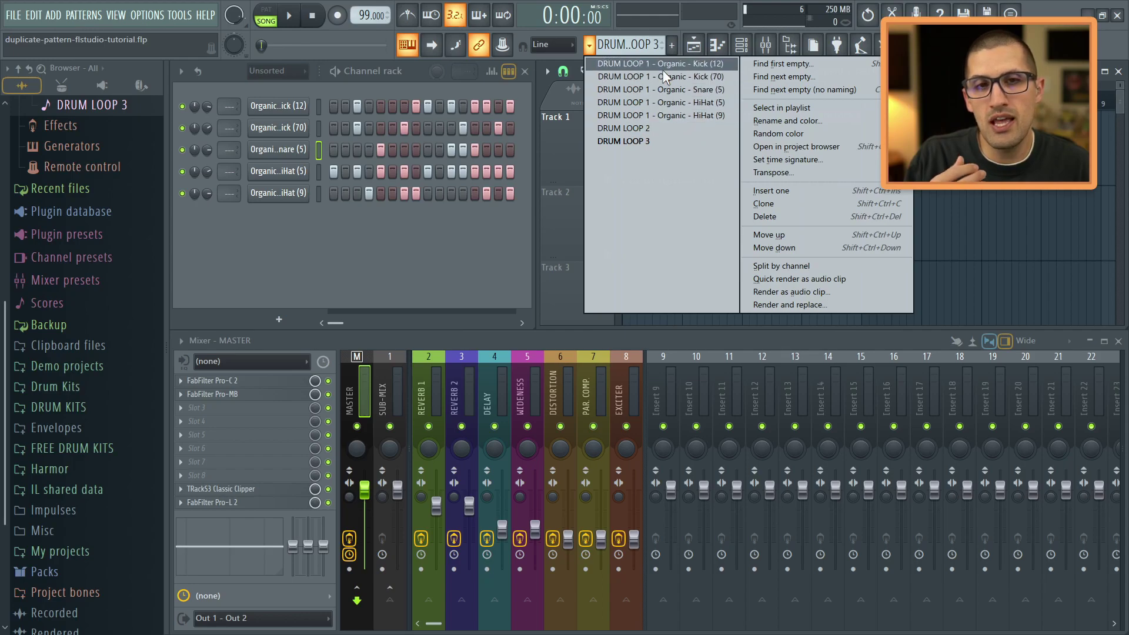
# Step: Step through the split patterns and settle on Kick (12) as current
pyautogui.click(662, 67)
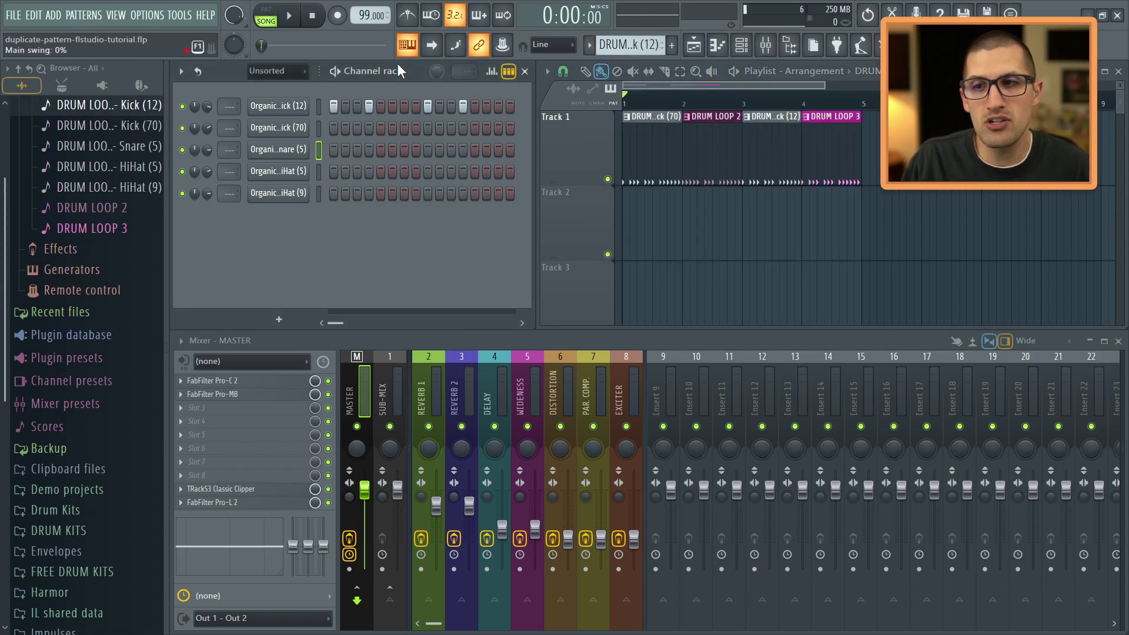
pyautogui.press('Down')
pyautogui.press('Down')
pyautogui.press('Up')
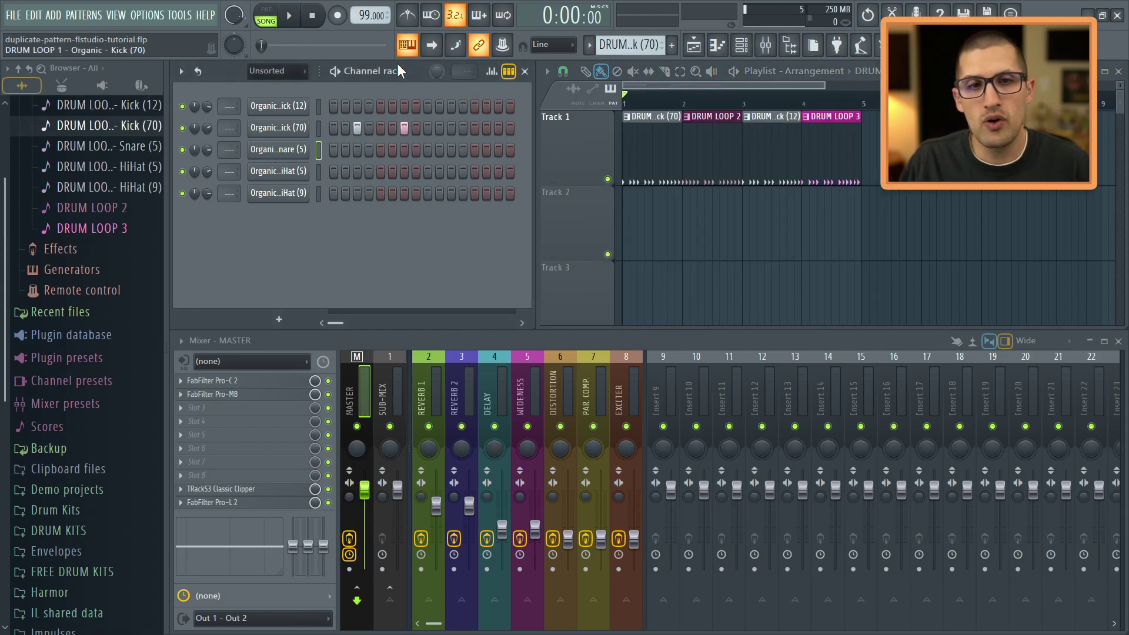
pyautogui.press('Up')
# Step: Delete the DRUM LOOP 1 clips at bars 1 and 3 of Track 1
pyautogui.scroll(-3, 652, 144)
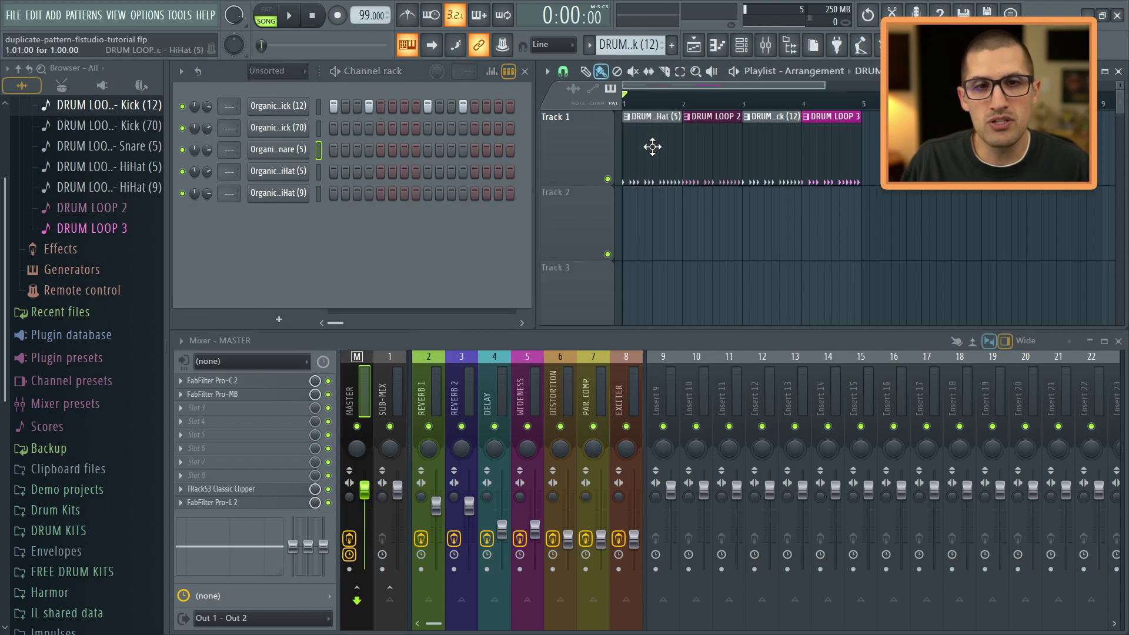
pyautogui.rightClick(652, 144)
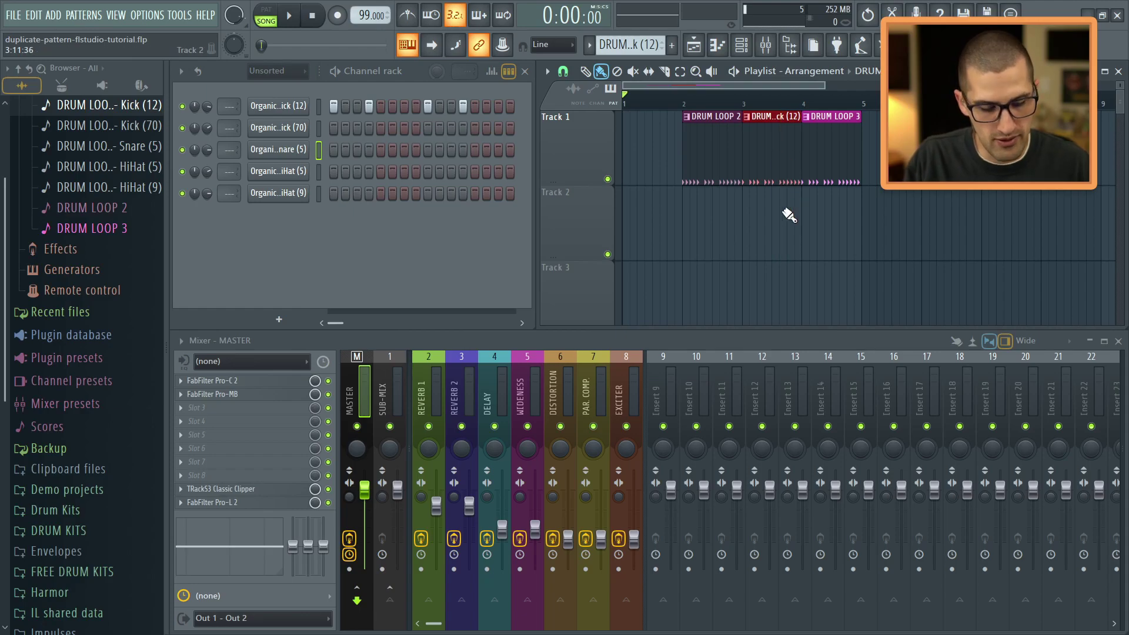
pyautogui.rightClick(781, 177)
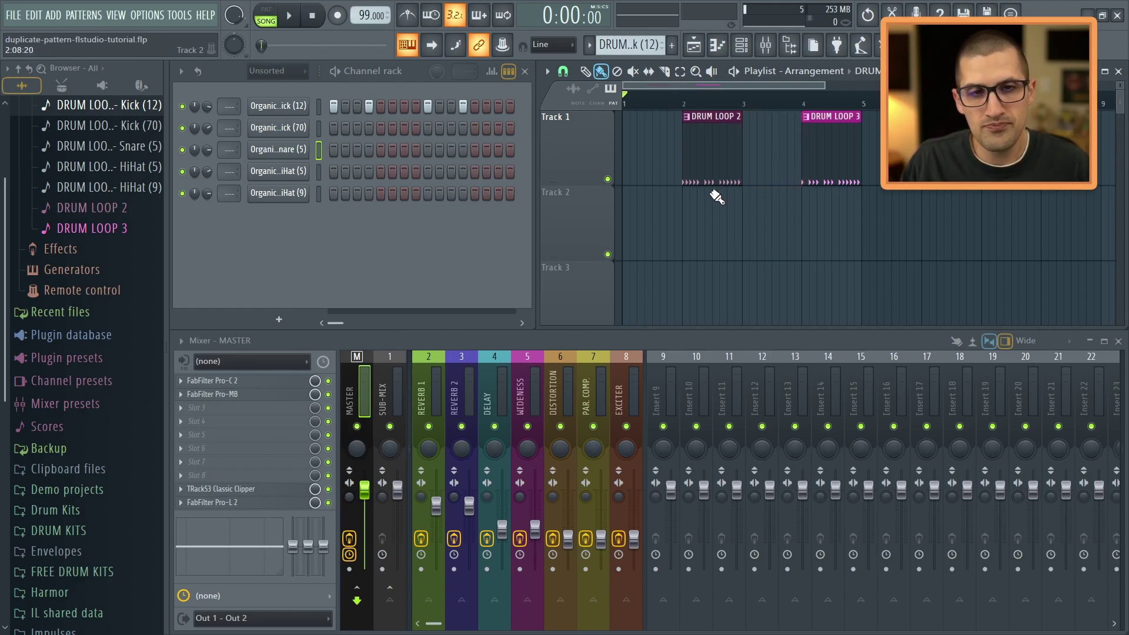
# Step: Paint Kick (12), Kick (70) and Snare (5) at bar 1 on Tracks 1–3
pyautogui.click(653, 154)
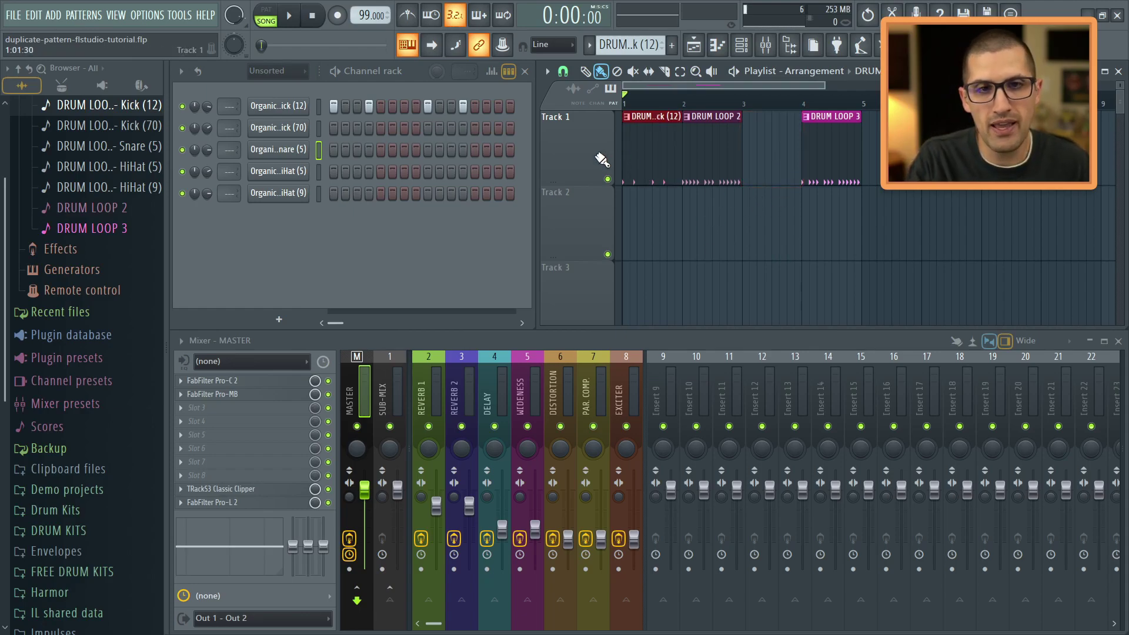
pyautogui.press('KP_Add')
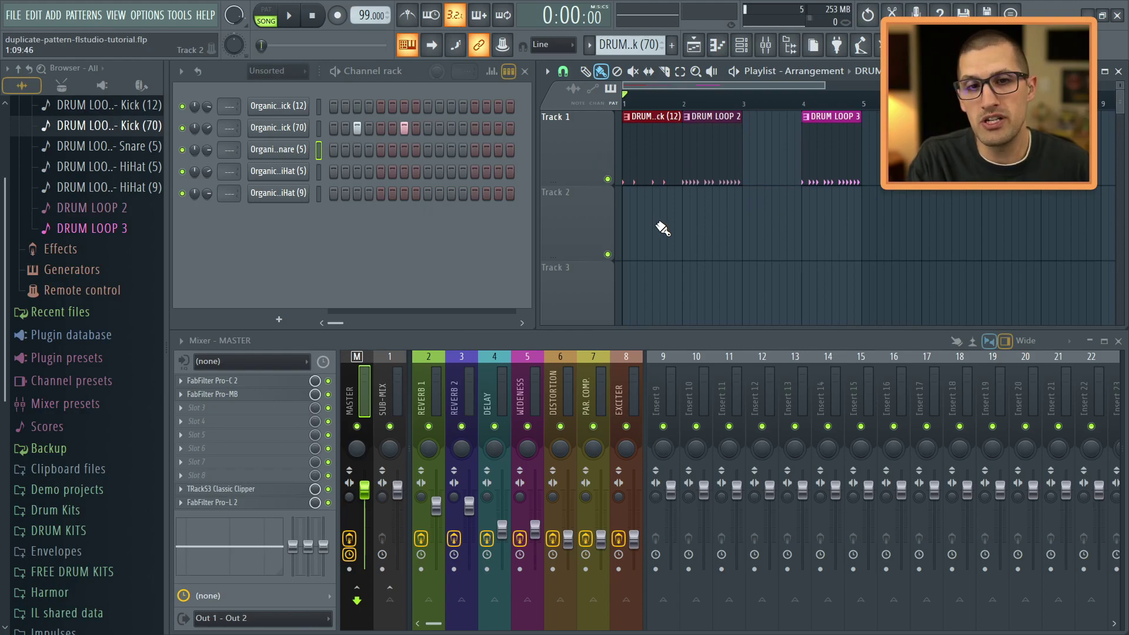
pyautogui.moveTo(663, 229); pyautogui.dragTo(637, 233)
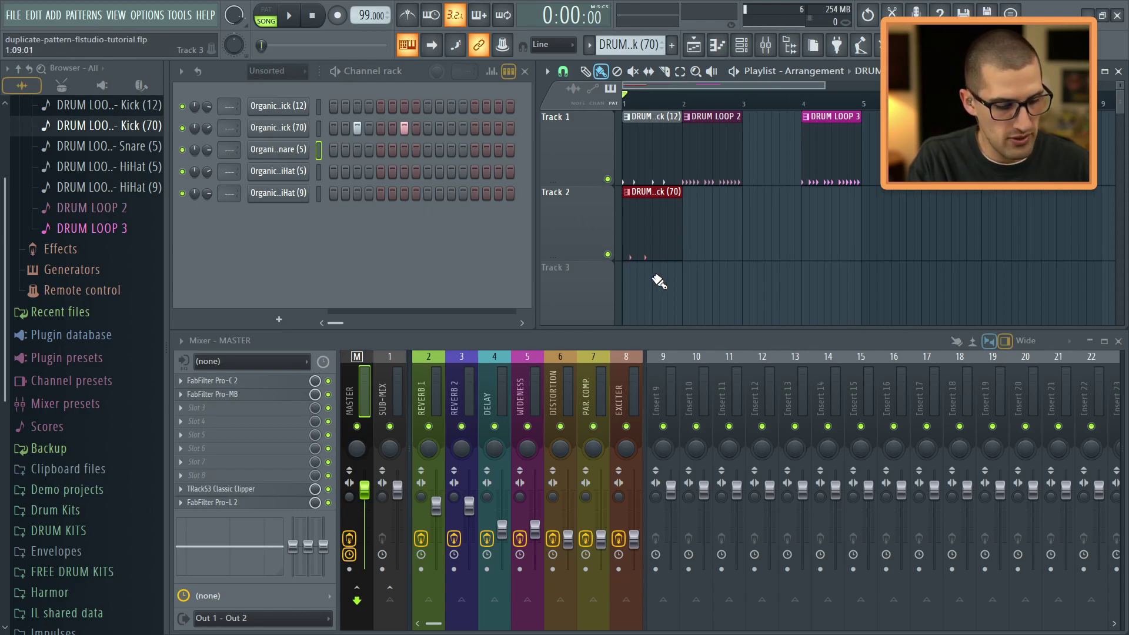
pyautogui.press('KP_Add')
pyautogui.click(664, 289)
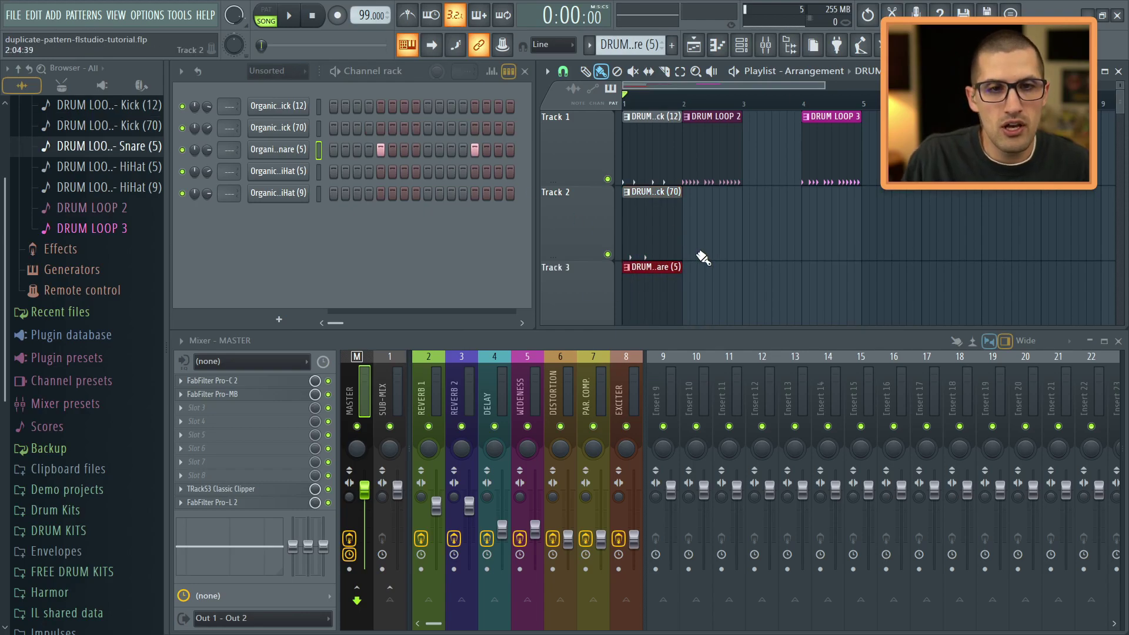
pyautogui.scroll(-3, 704, 257)
pyautogui.scroll(-2, 704, 257)
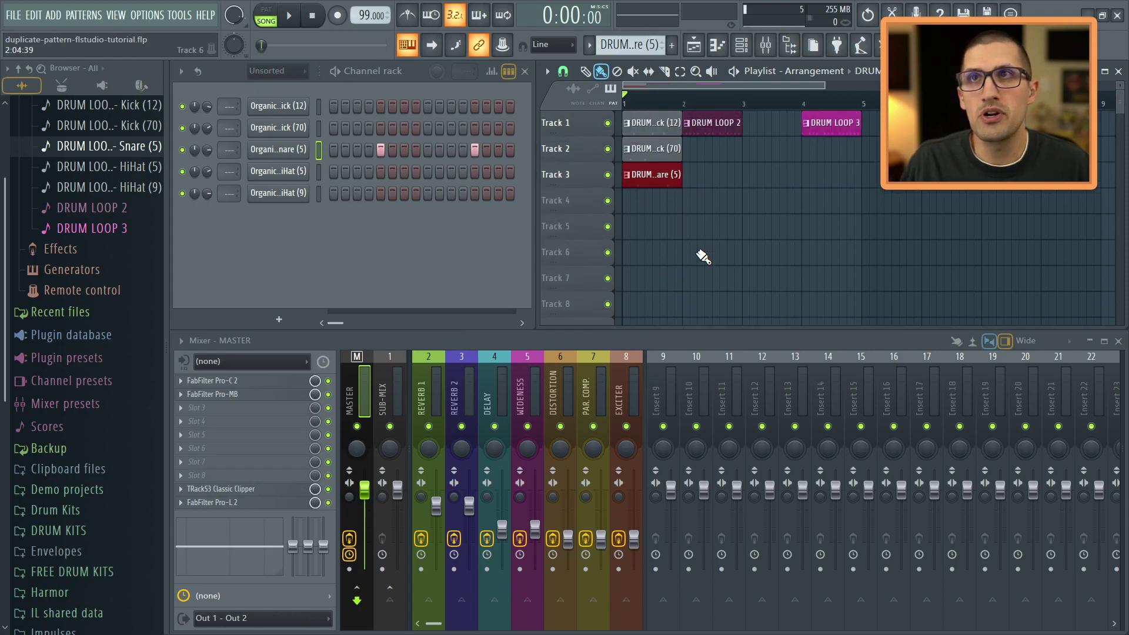
# Step: Paint HiHat (5) and HiHat (9) at bar 1 on Tracks 4–5, then select all five clips
pyautogui.press('KP_Add')
pyautogui.click(664, 192)
pyautogui.moveTo(624, 197); pyautogui.dragTo(623, 194)
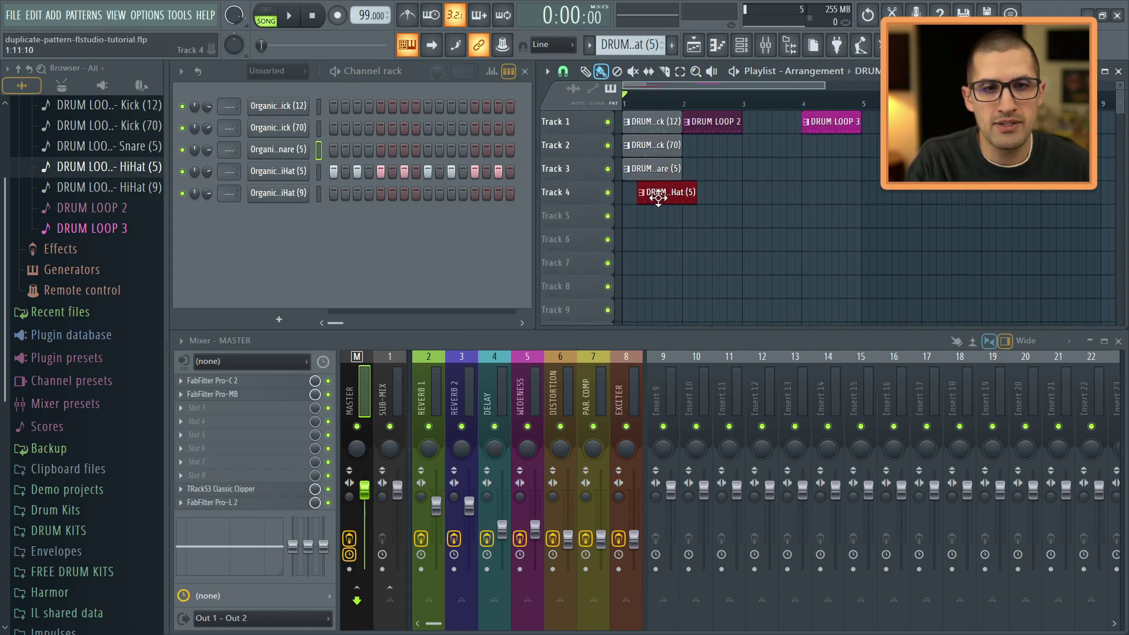
pyautogui.press('KP_Add')
pyautogui.click(646, 216)
pyautogui.moveTo(659, 274); pyautogui.dragTo(742, 159)
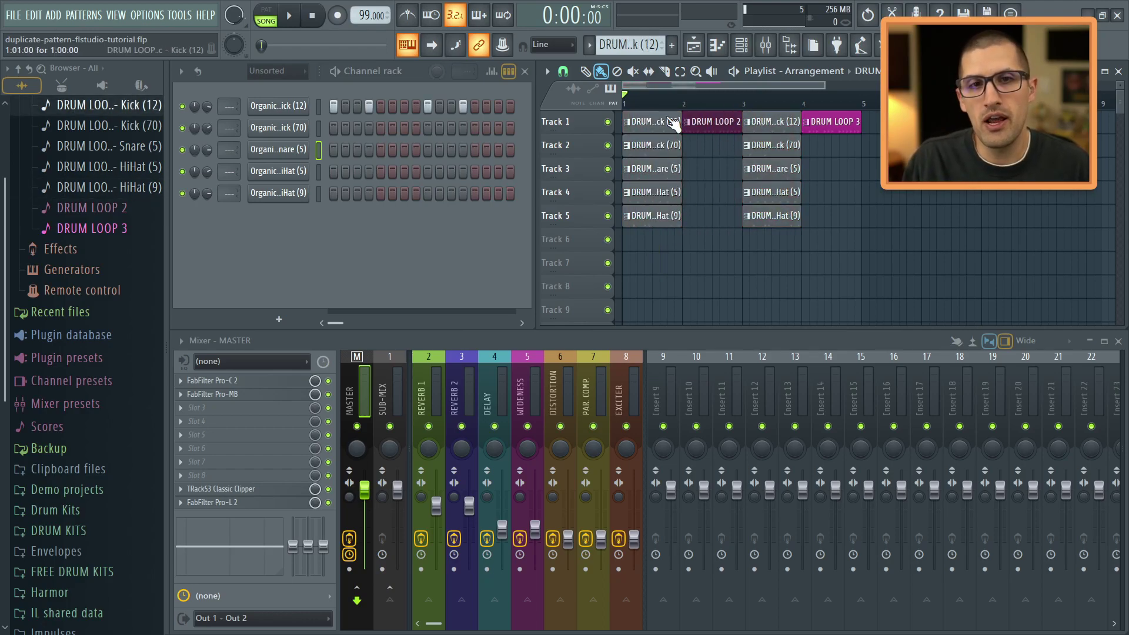
# Step: Rename the Kick (12) and Kick (70) patterns to DRUMS 1 and DRUMS 2
pyautogui.press('F2')
pyautogui.write('DRUMS 1')
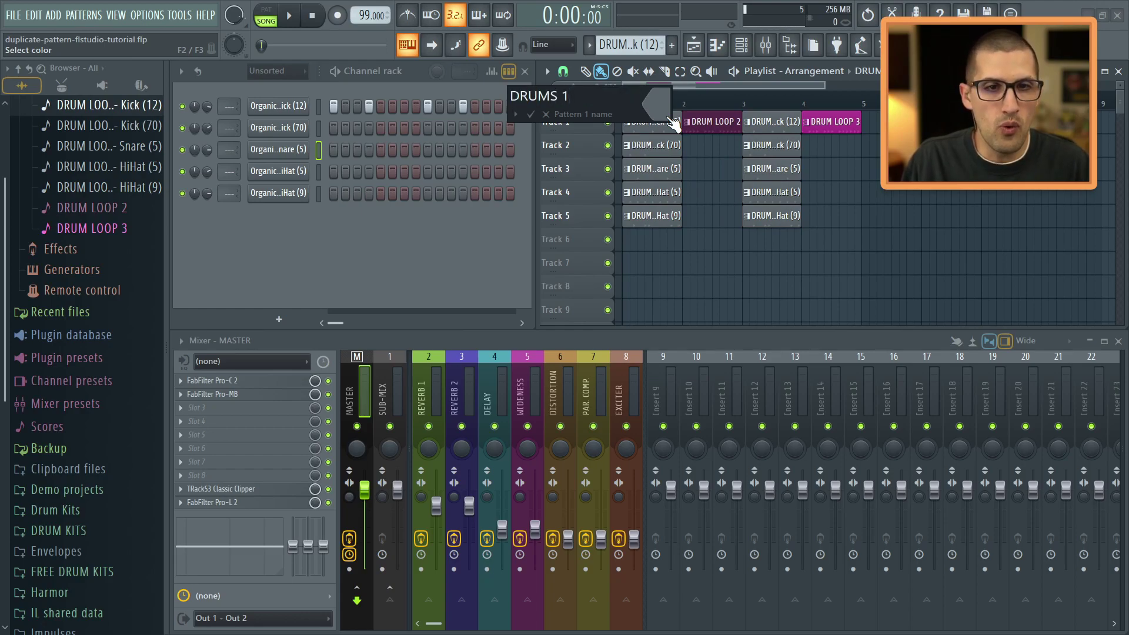
pyautogui.press('Return')
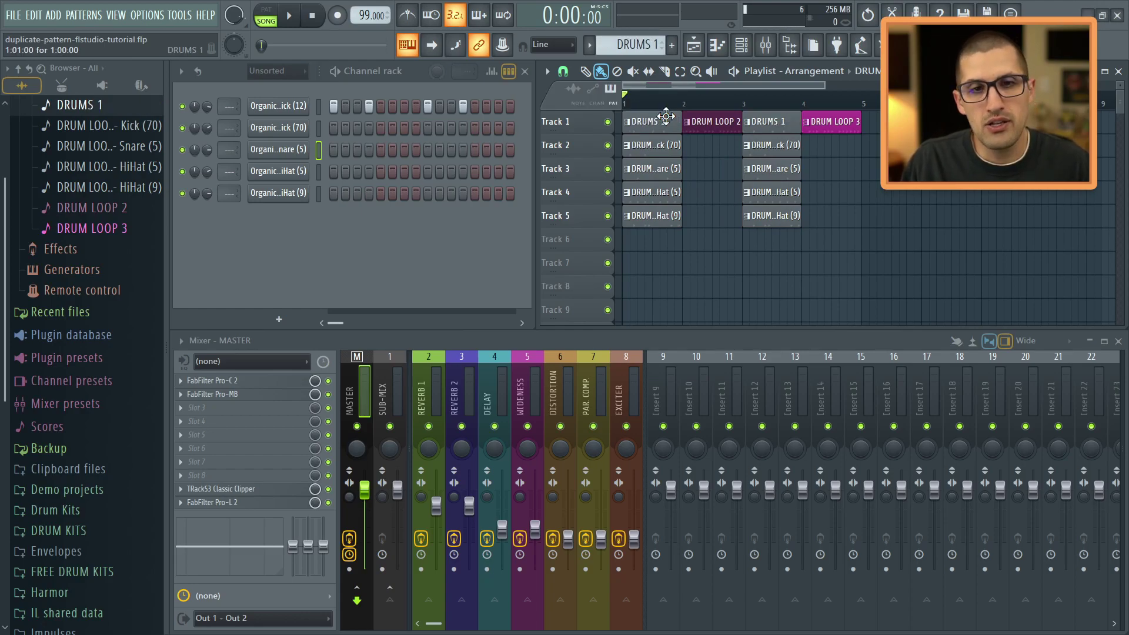
pyautogui.click(672, 148)
pyautogui.press('F2')
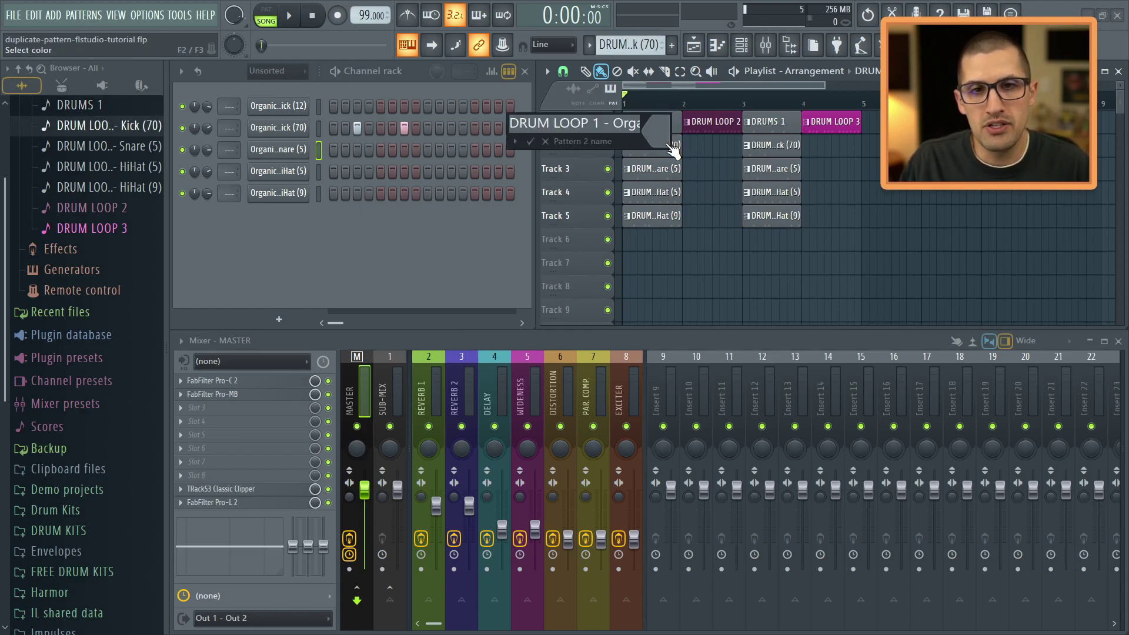
pyautogui.write('DRUMS 2')
pyautogui.press('Return')
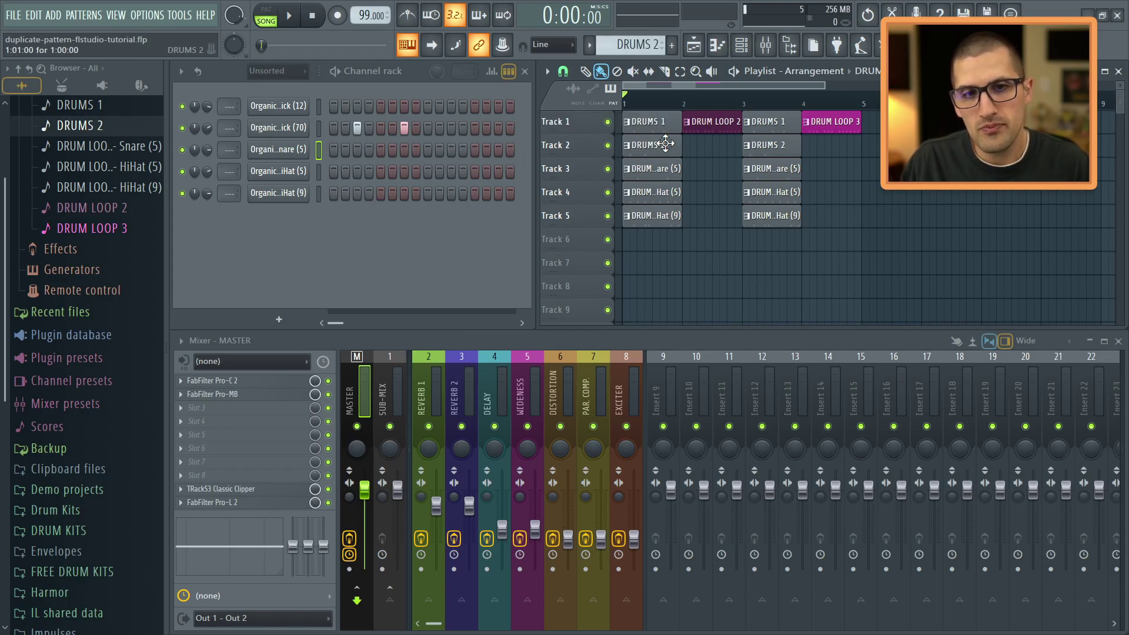
# Step: Rename the Snare (5) pattern to SNARE 1, then select DRUM LOOP 2 and DRUM LOOP 3
pyautogui.click(670, 167)
pyautogui.press('F2')
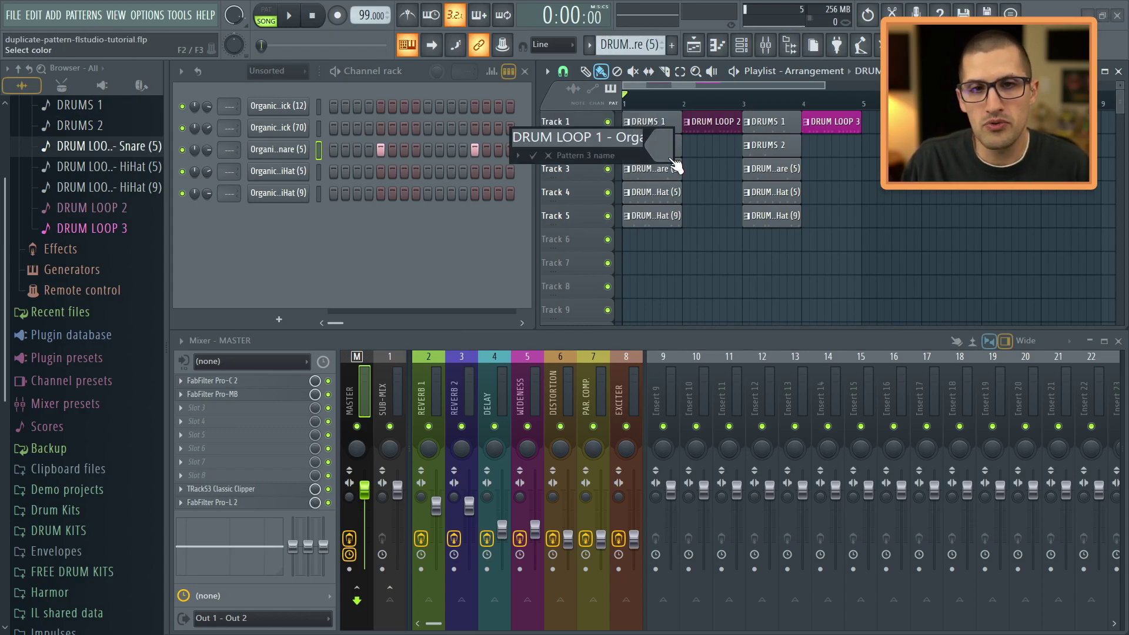
pyautogui.write('SNARE 1')
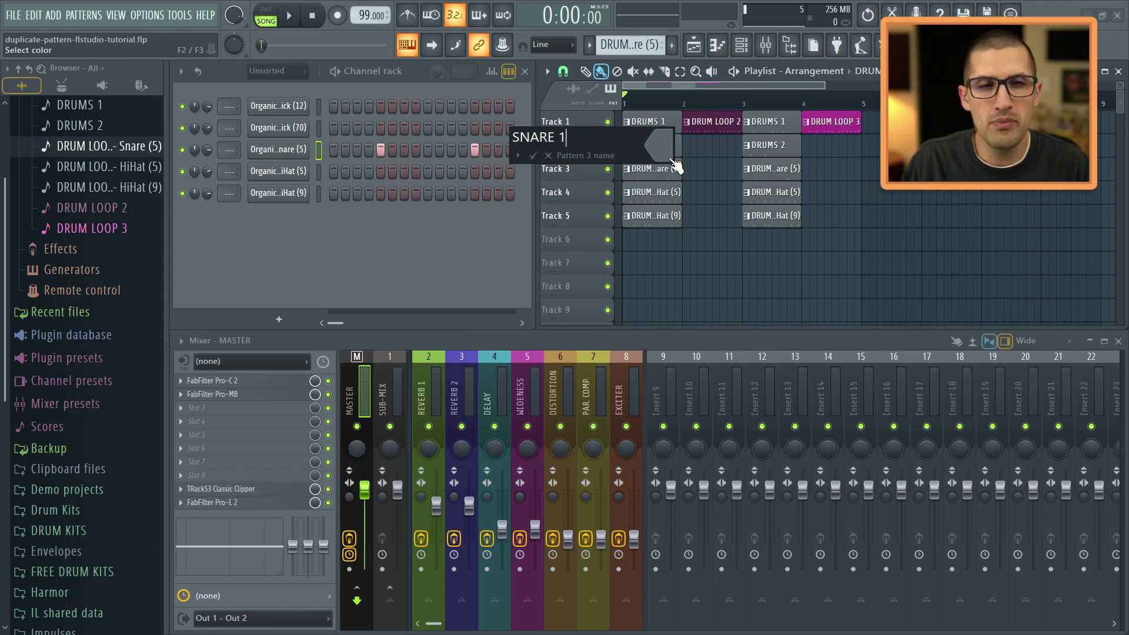
pyautogui.press('Return')
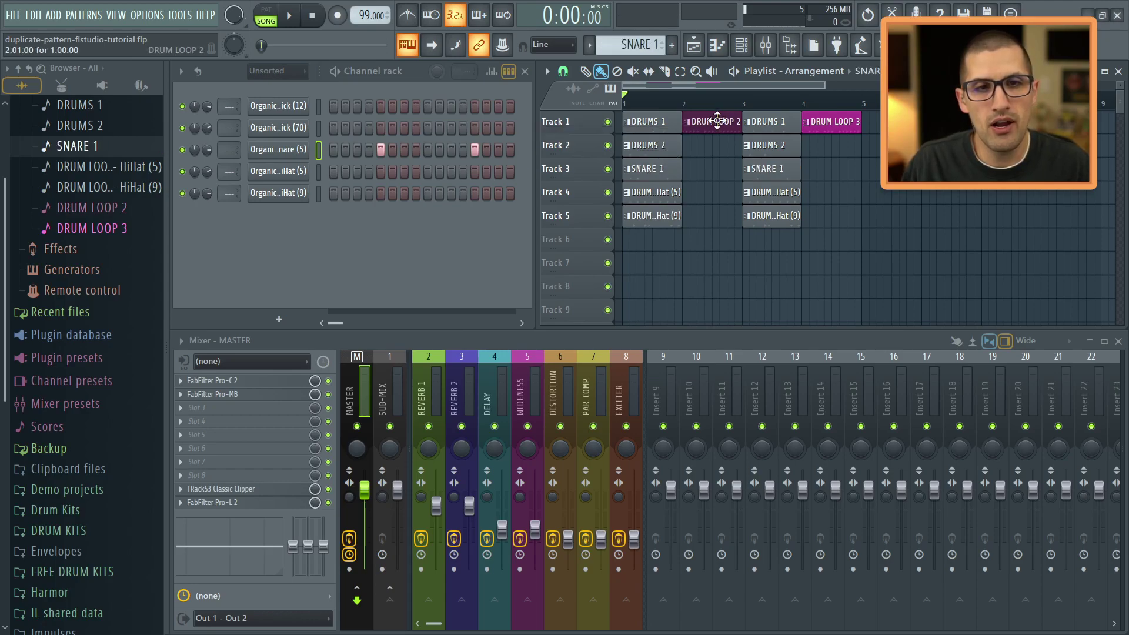
pyautogui.click(722, 120)
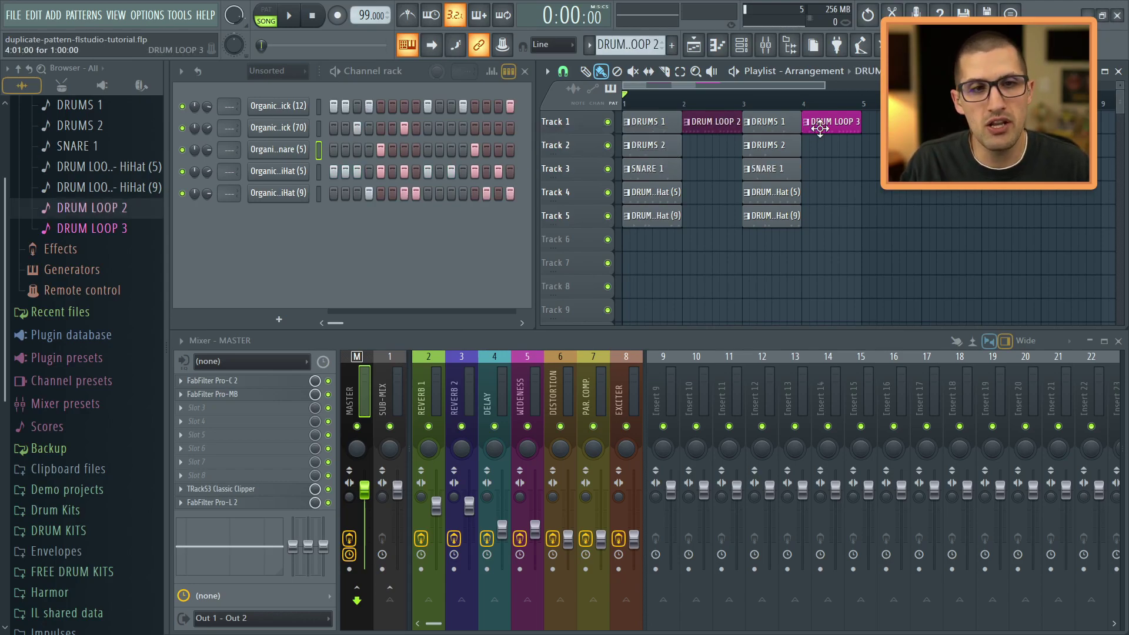
pyautogui.click(822, 128)
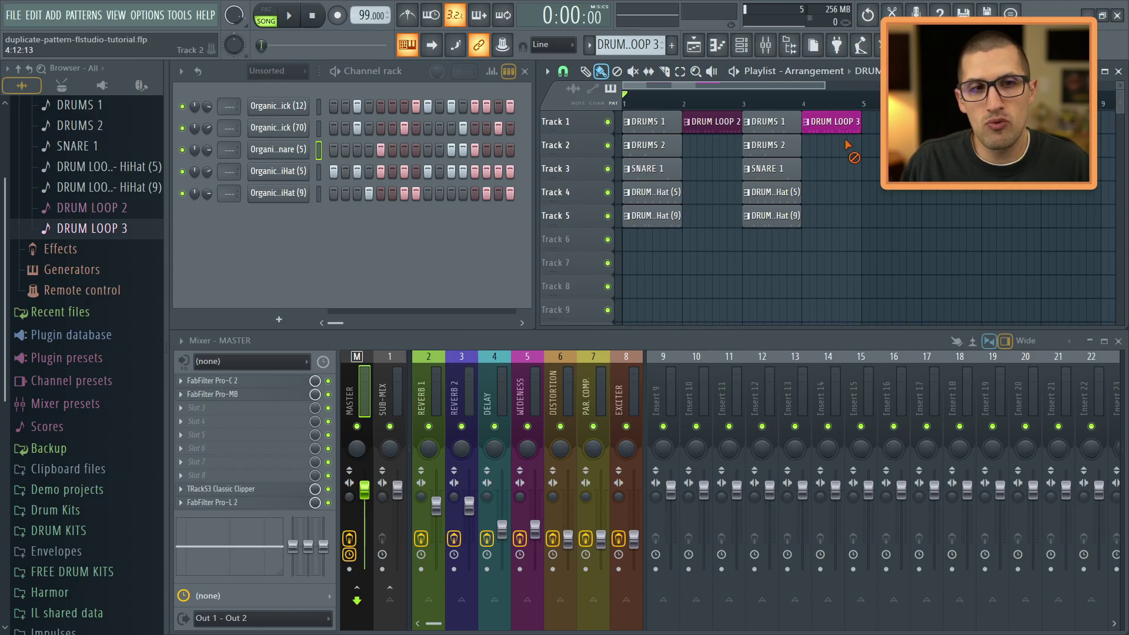
# Step: Delete the DRUM LOOP 2 and 3 clips and the five clips at bar 3
pyautogui.rightClick(829, 122)
pyautogui.rightClick(724, 121)
pyautogui.moveTo(738, 114); pyautogui.dragTo(842, 228)
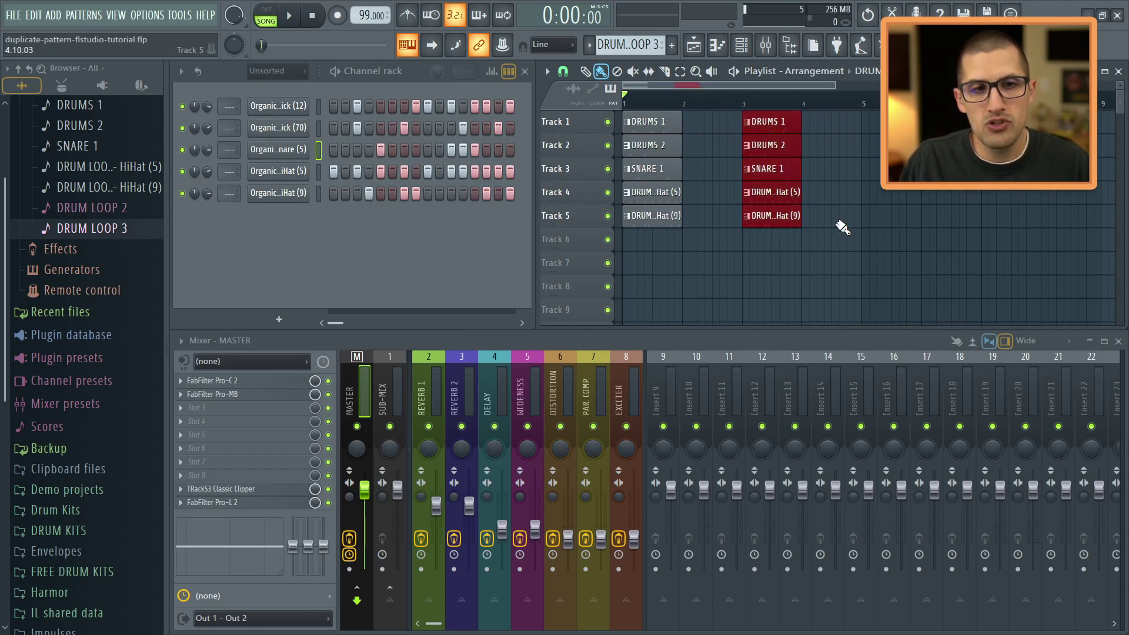
pyautogui.press('Delete')
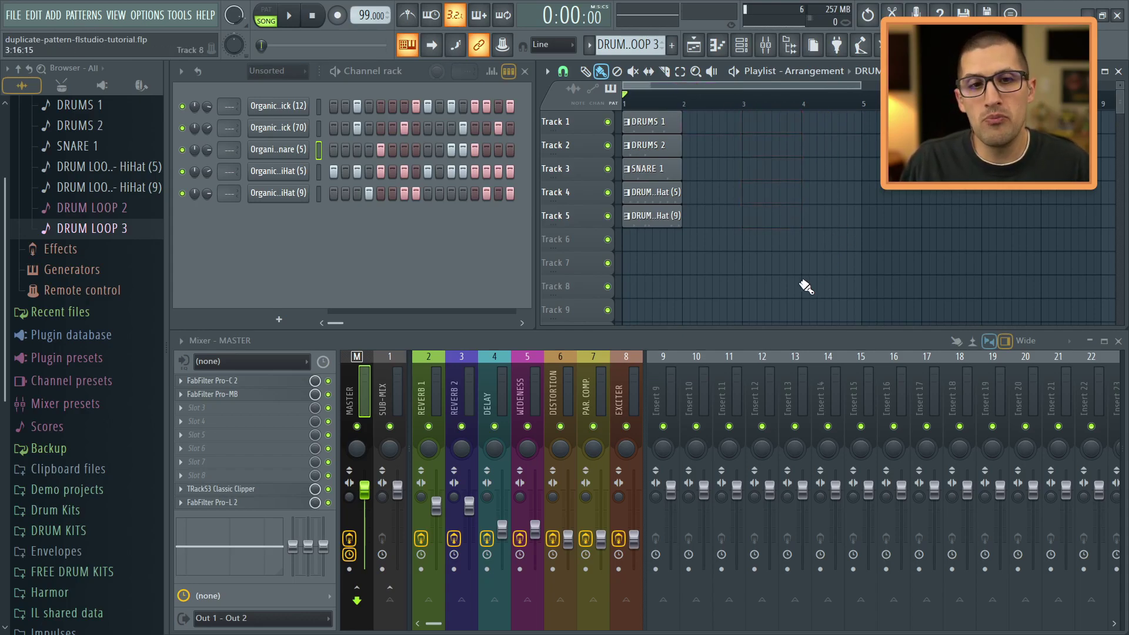
# Step: Repeat the five bar-1 clips across bars 2–4 with Ctrl+B
pyautogui.moveTo(802, 294); pyautogui.dragTo(621, 112)
pyautogui.hotkey('ctrl', 'b')
pyautogui.hotkey('ctrl', 'b')
pyautogui.hotkey('ctrl', 'b')
pyautogui.rightClick(708, 265)
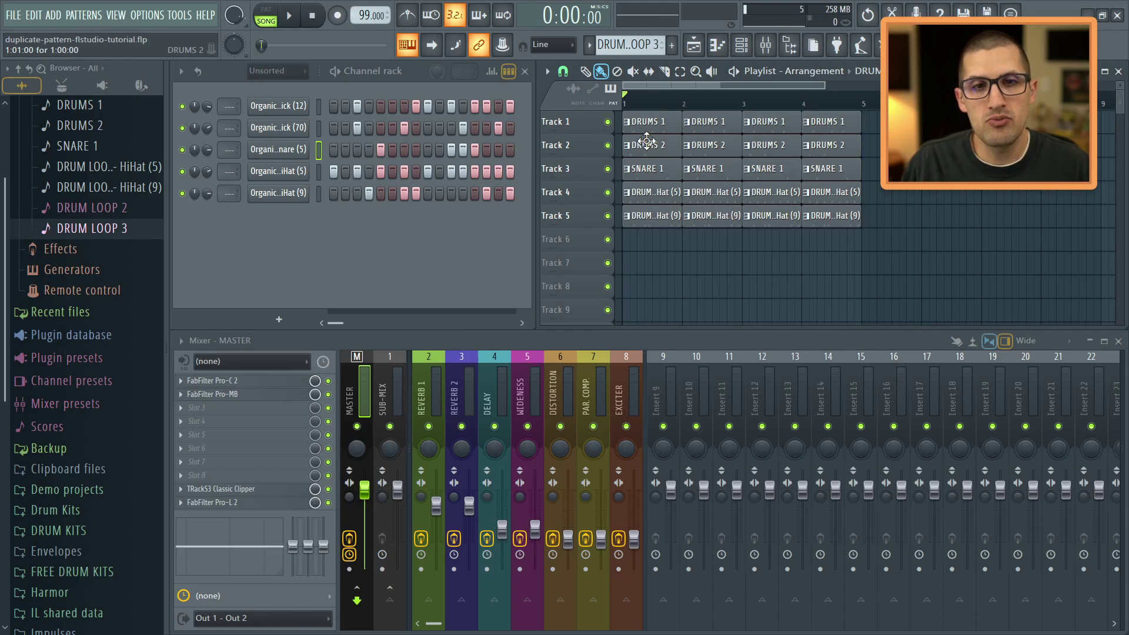
# Step: Delete the DRUMS 2 clips on Track 2 and hi-hat clips on Track 4, then play
pyautogui.click(603, 144)
pyautogui.press('Delete')
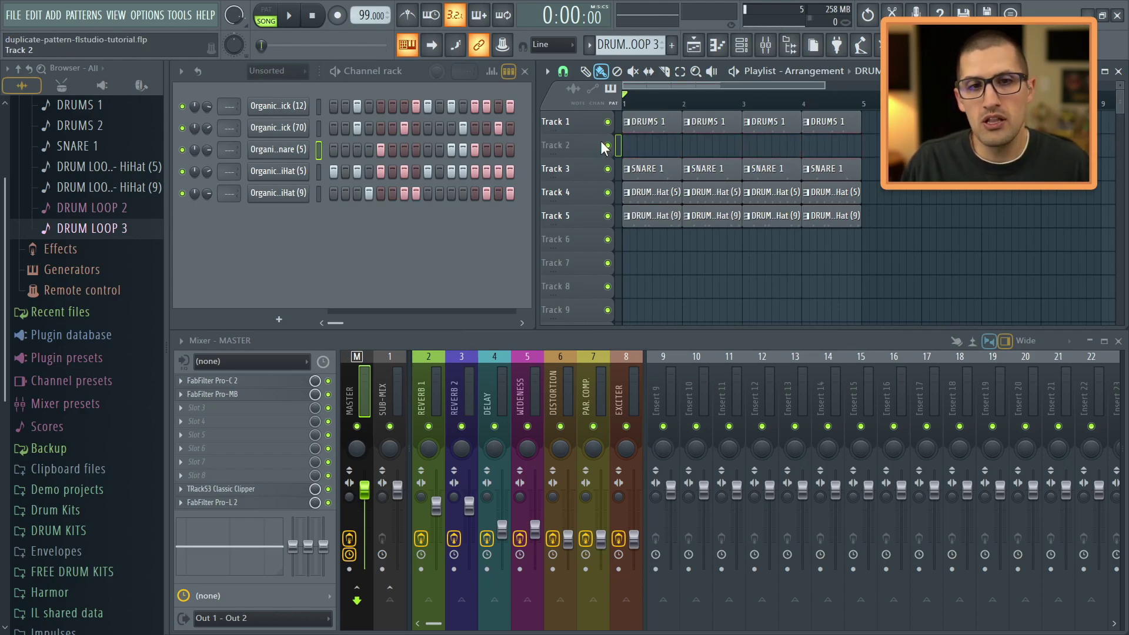
pyautogui.click(583, 191)
pyautogui.press('Delete')
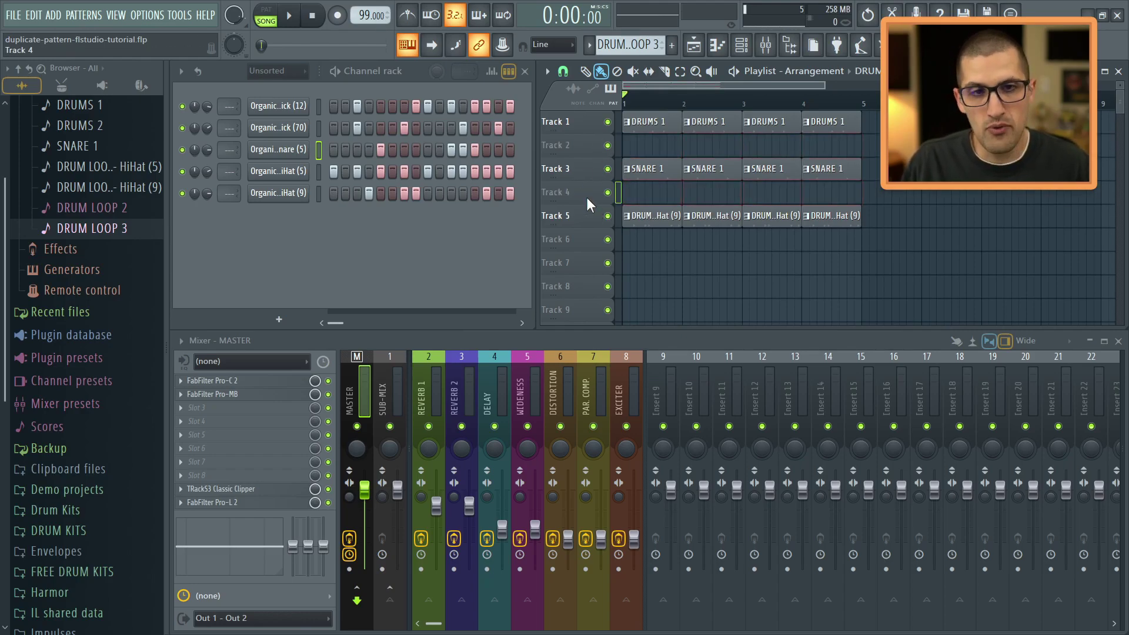
pyautogui.press('space')
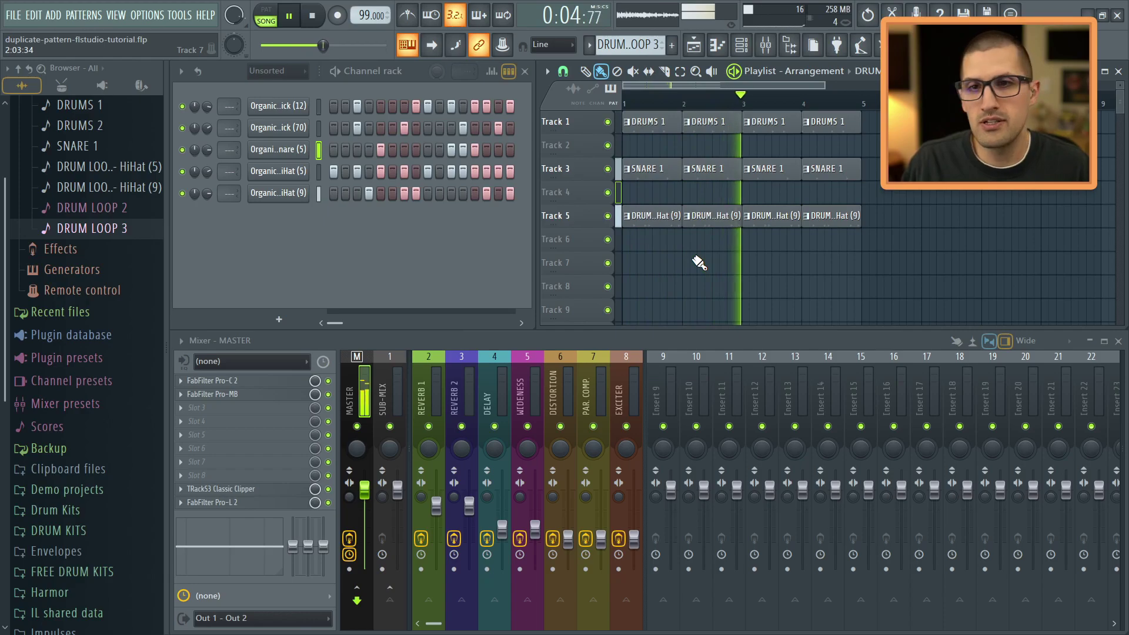
# Step: Undo the edits back to clips only at bars 1 and 3
pyautogui.hotkey('ctrl', 'alt', 'z')
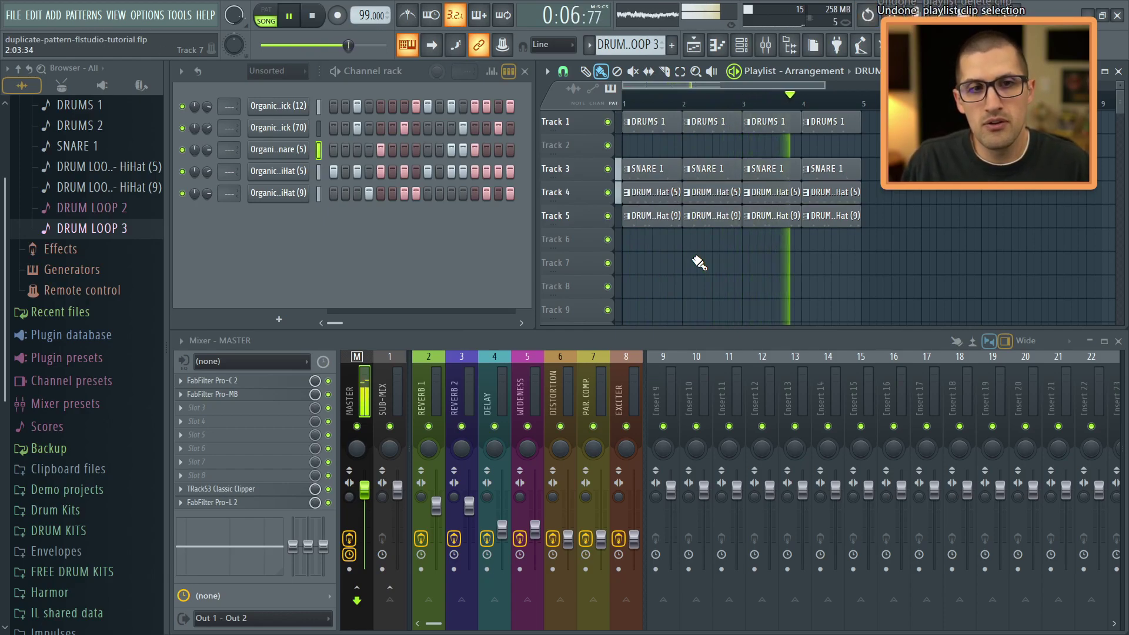
pyautogui.hotkey('ctrl', 'alt', 'z')
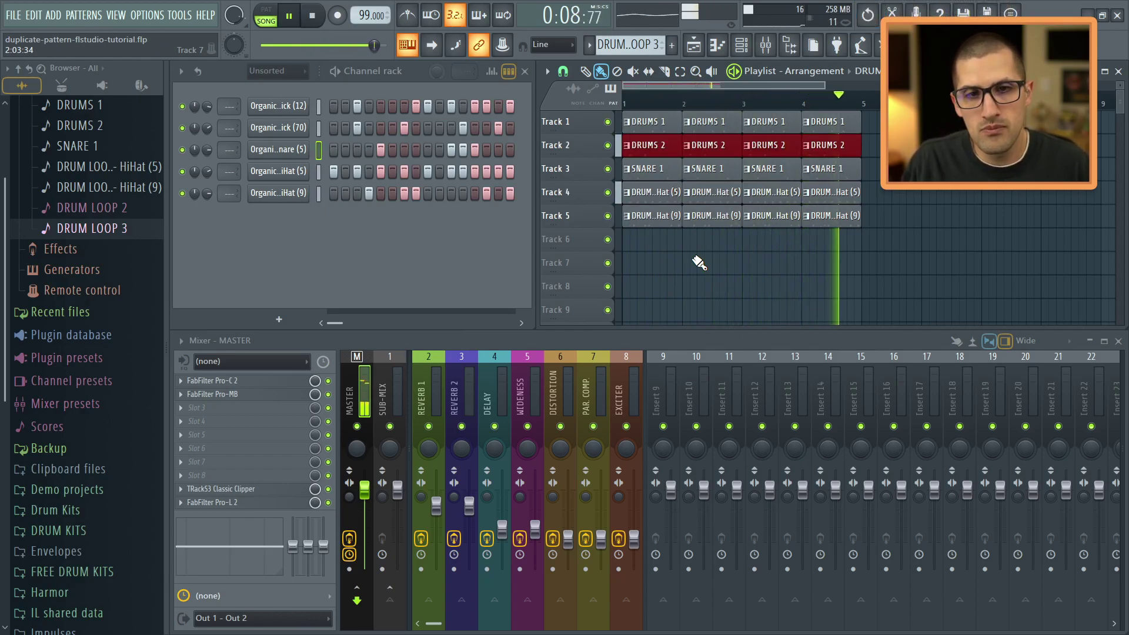
pyautogui.press('space')
pyautogui.hotkey('ctrl', 'd')
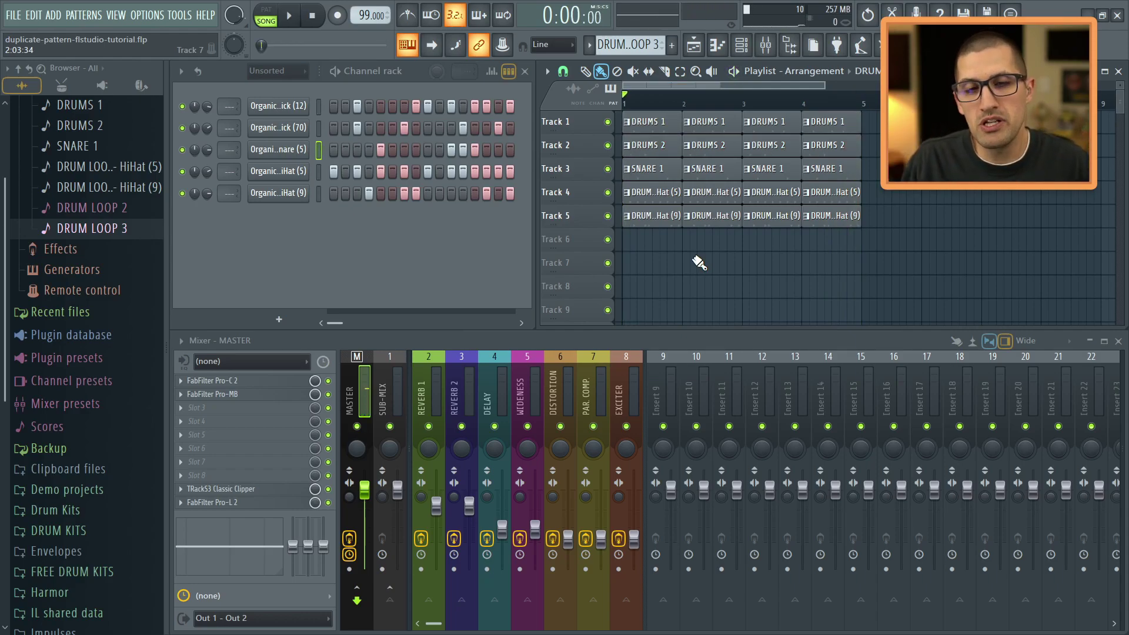
pyautogui.hotkey('ctrl', 'alt', 'z')
pyautogui.hotkey('ctrl', 'alt', 'z')
pyautogui.hotkey('ctrl', 'alt', 'z')
pyautogui.hotkey('ctrl', 'alt', 'z')
pyautogui.hotkey('ctrl', 'alt', 'z')
pyautogui.hotkey('ctrl', 'alt', 'z')
pyautogui.hotkey('ctrl', 'alt', 'z')
pyautogui.hotkey('ctrl', 'alt', 'z')
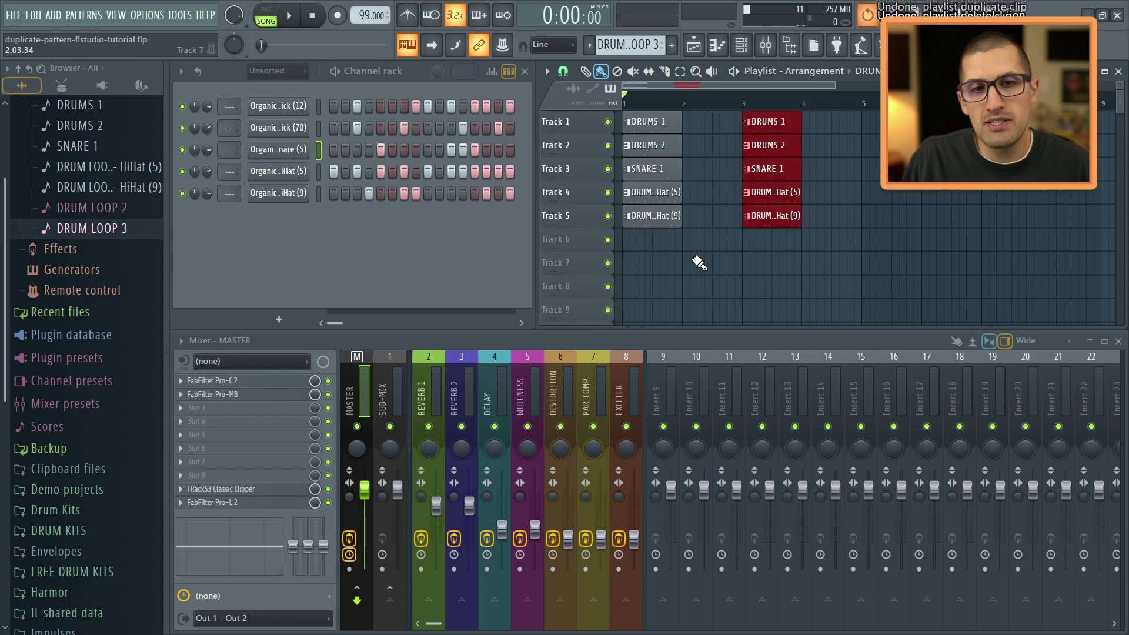
# Step: Rename the HiHat (5) and HiHat (9) patterns to HI-HAT 1 and HI-HAT 2
pyautogui.hotkey('ctrl', 'alt', 'z')
pyautogui.hotkey('ctrl', 'alt', 'z')
pyautogui.hotkey('ctrl', 'alt', 'z')
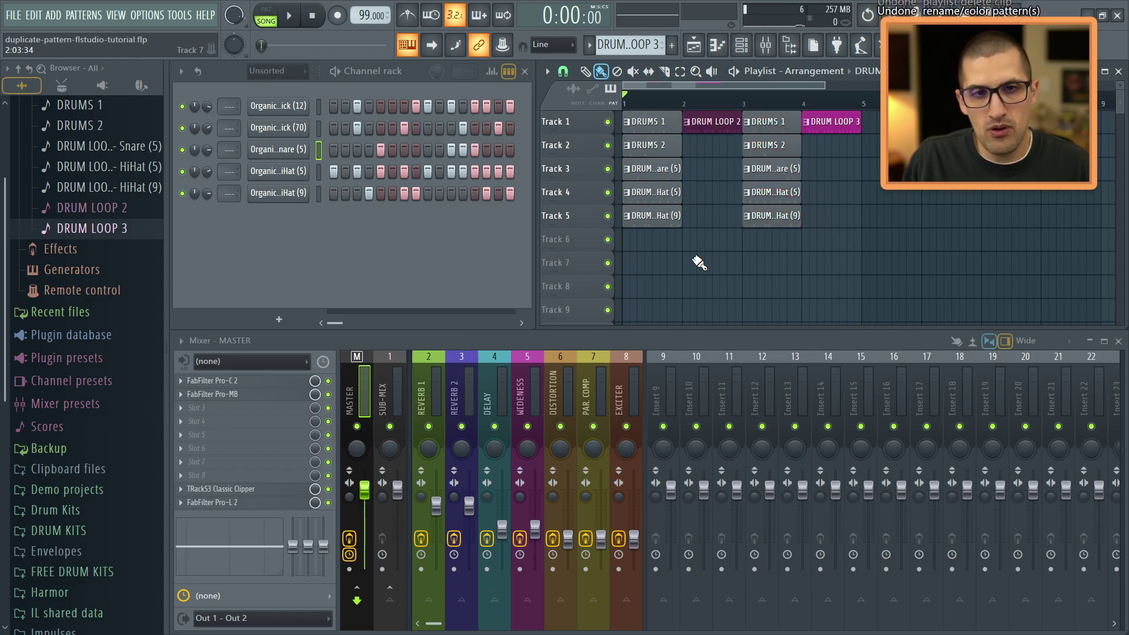
pyautogui.hotkey('ctrl', 'alt', 'z')
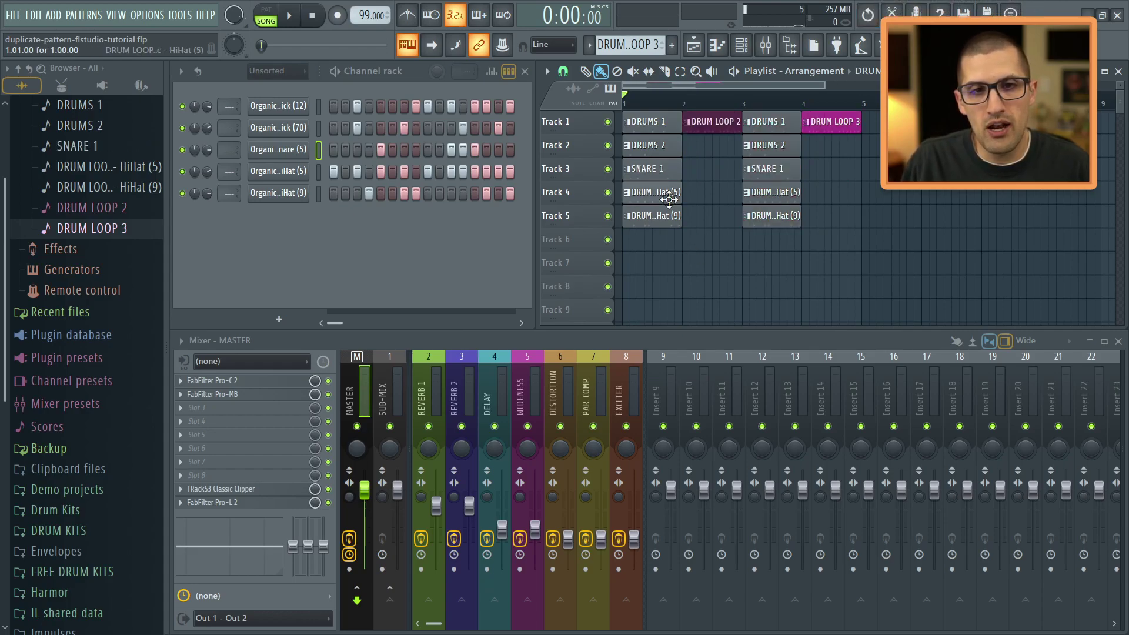
pyautogui.click(668, 200)
pyautogui.press('F2')
pyautogui.write('HI-HAT 1')
pyautogui.press('Return')
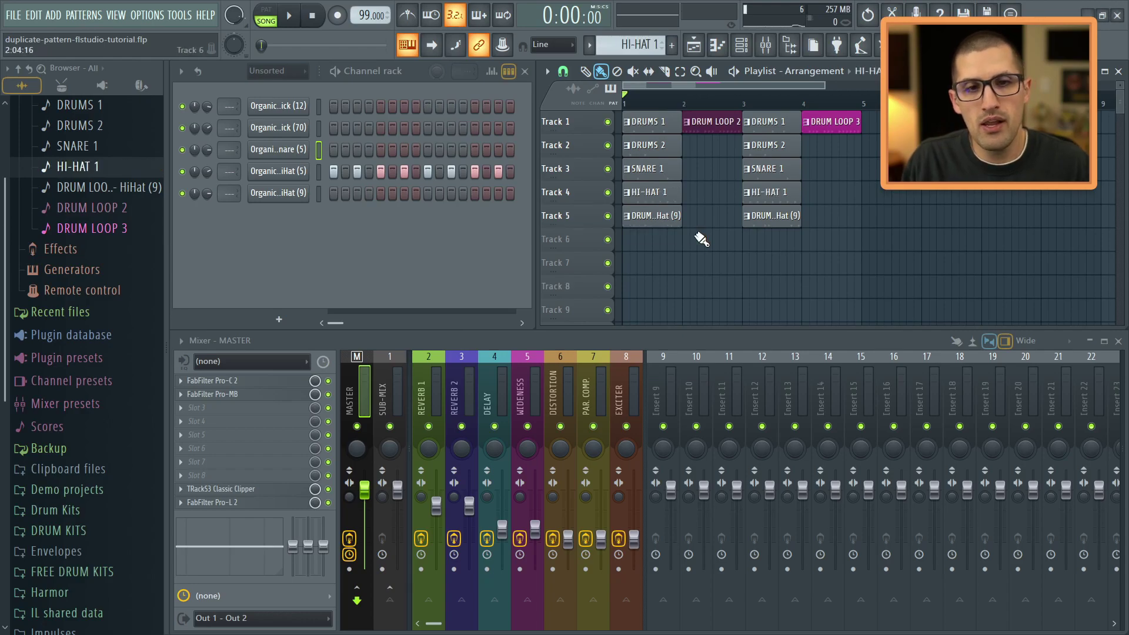
pyautogui.click(667, 217)
pyautogui.press('F2')
pyautogui.write('HI-HAT')
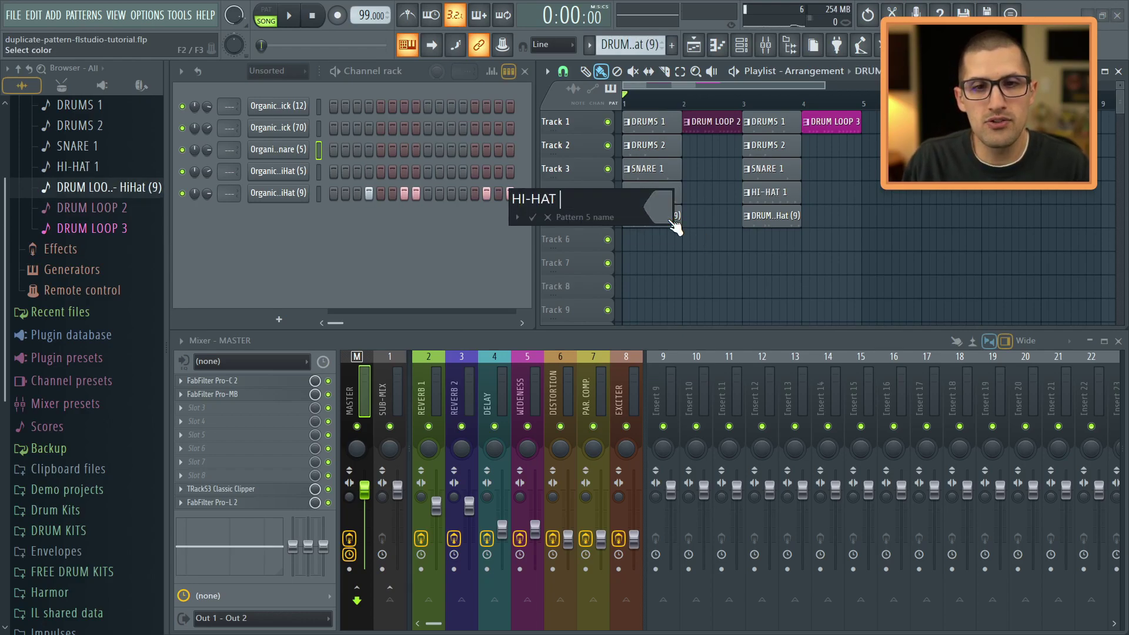
pyautogui.write(' 2')
pyautogui.press('Return')
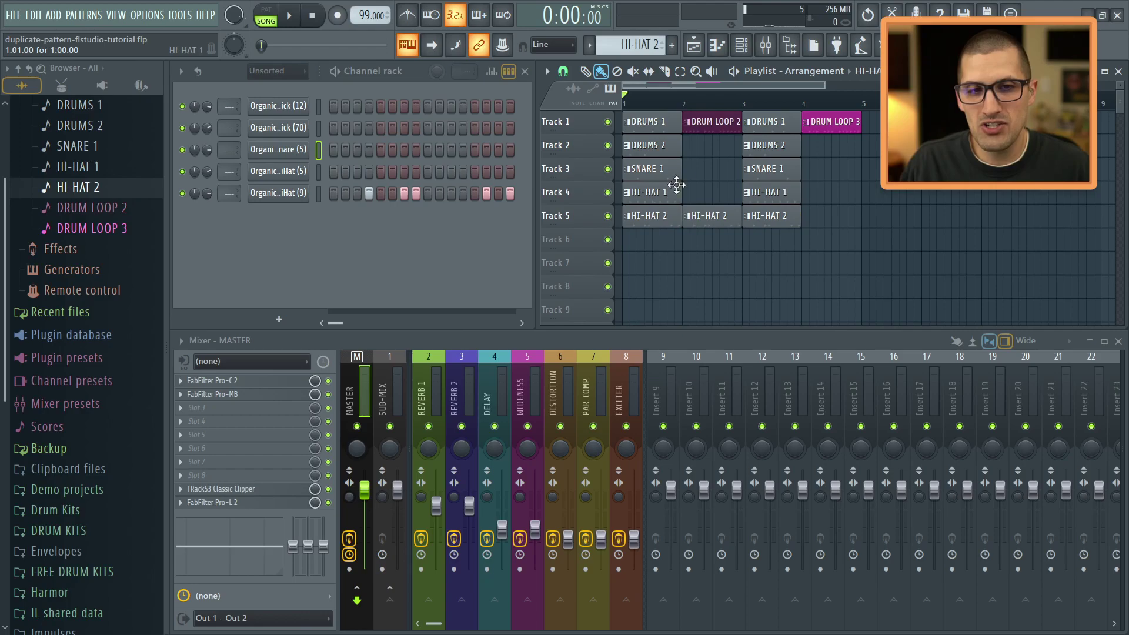
# Step: Place a copy of the HI-HAT 2 clip at bar 4 on Track 5
pyautogui.click(708, 124)
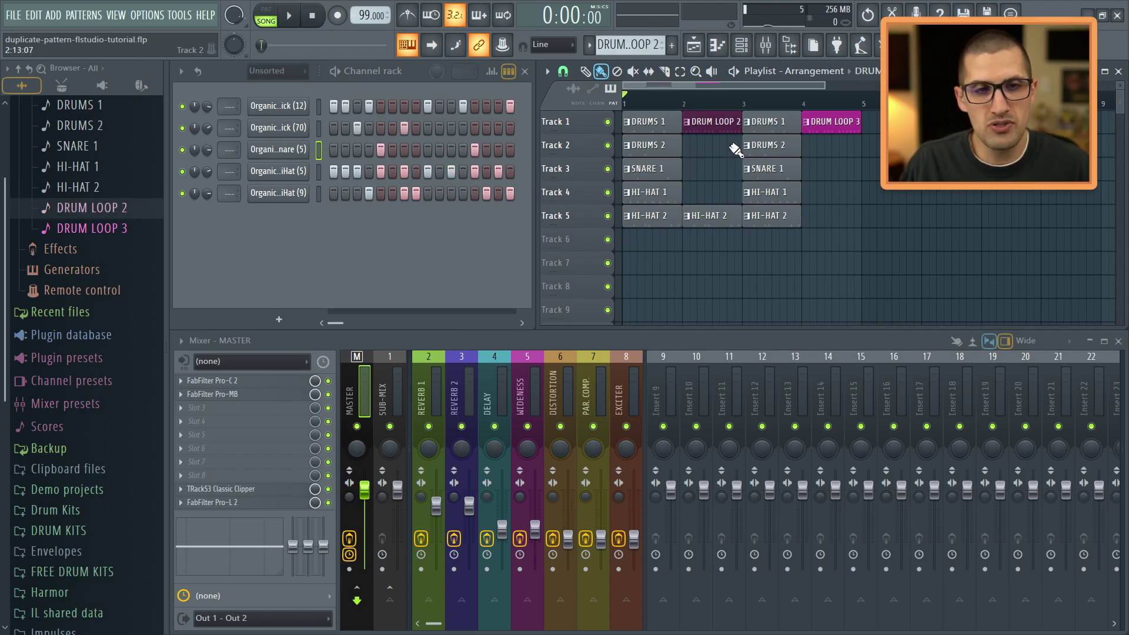
pyautogui.click(814, 122)
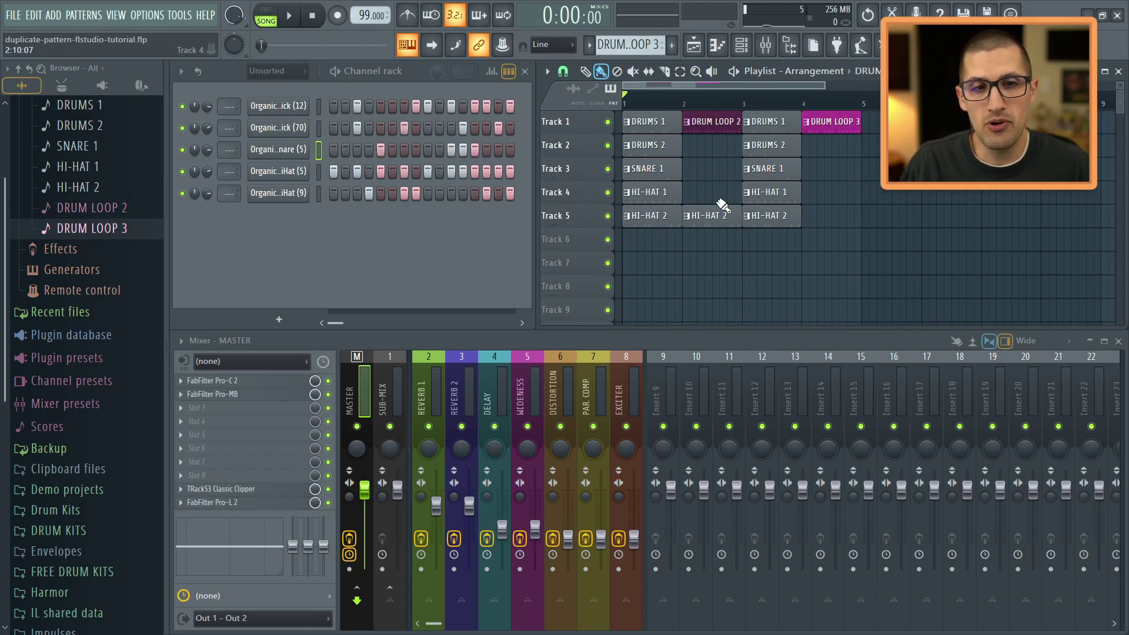
pyautogui.moveTo(715, 204); pyautogui.dragTo(835, 216)
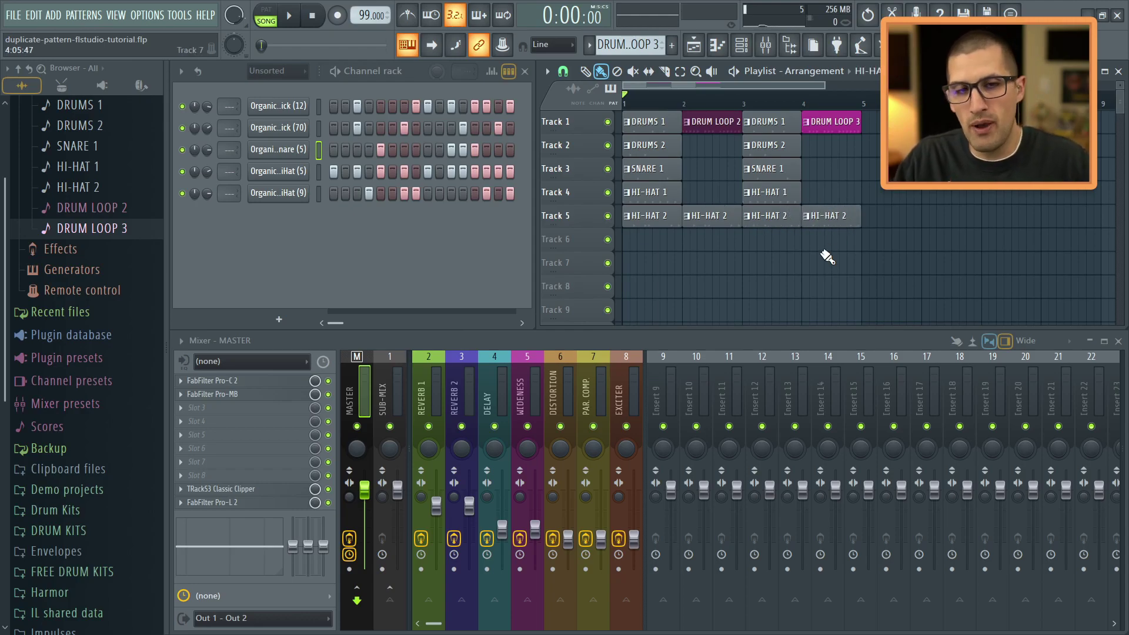
# Step: Split DRUM LOOP 2 into per-channel patterns, undoing an accidental step edit first
pyautogui.click(712, 124)
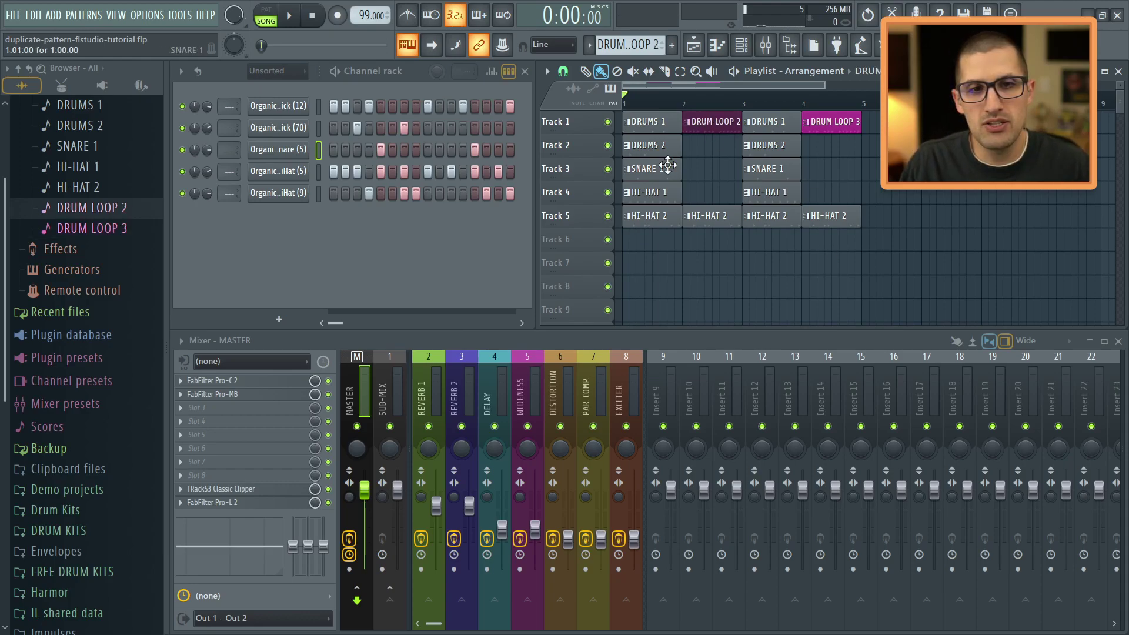
pyautogui.click(652, 189)
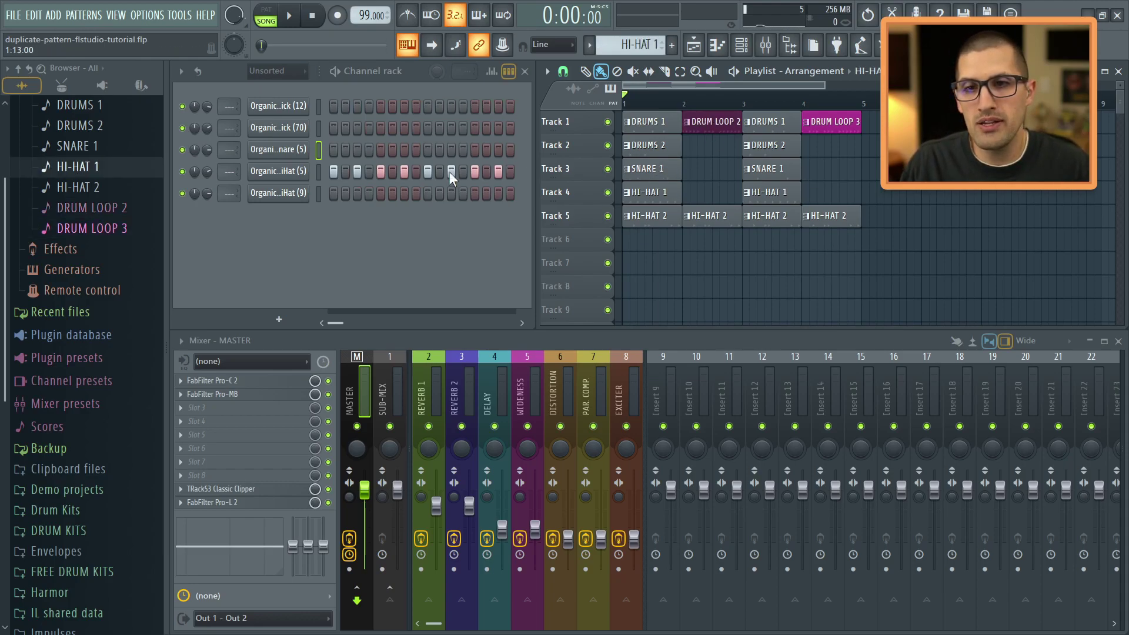
pyautogui.click(341, 172)
pyautogui.hotkey('ctrl', 'z')
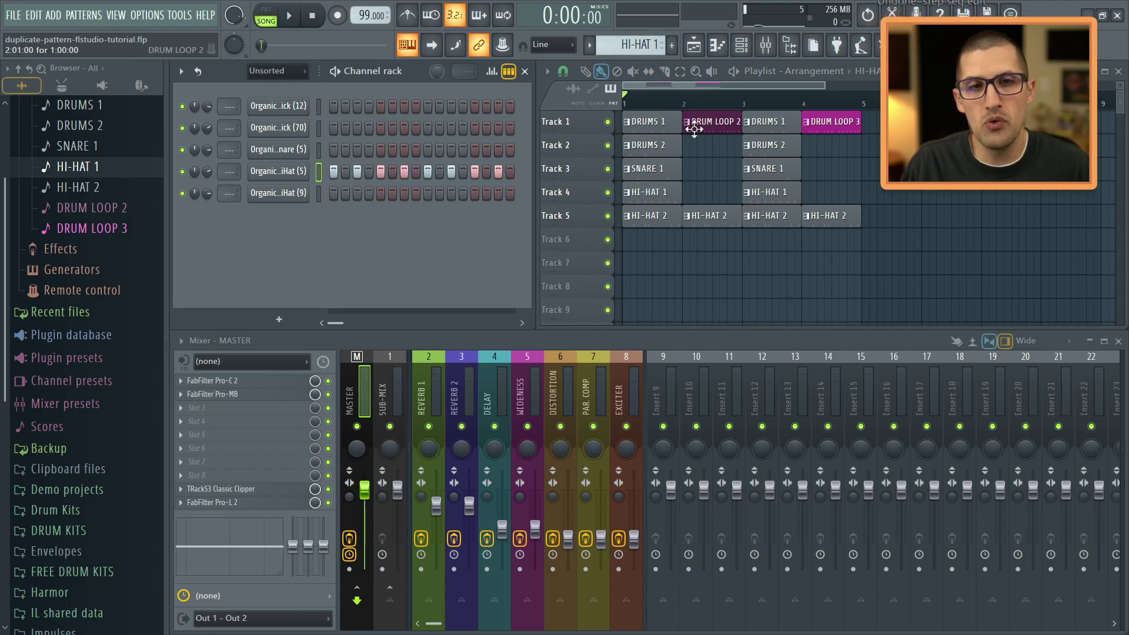
pyautogui.click(707, 129)
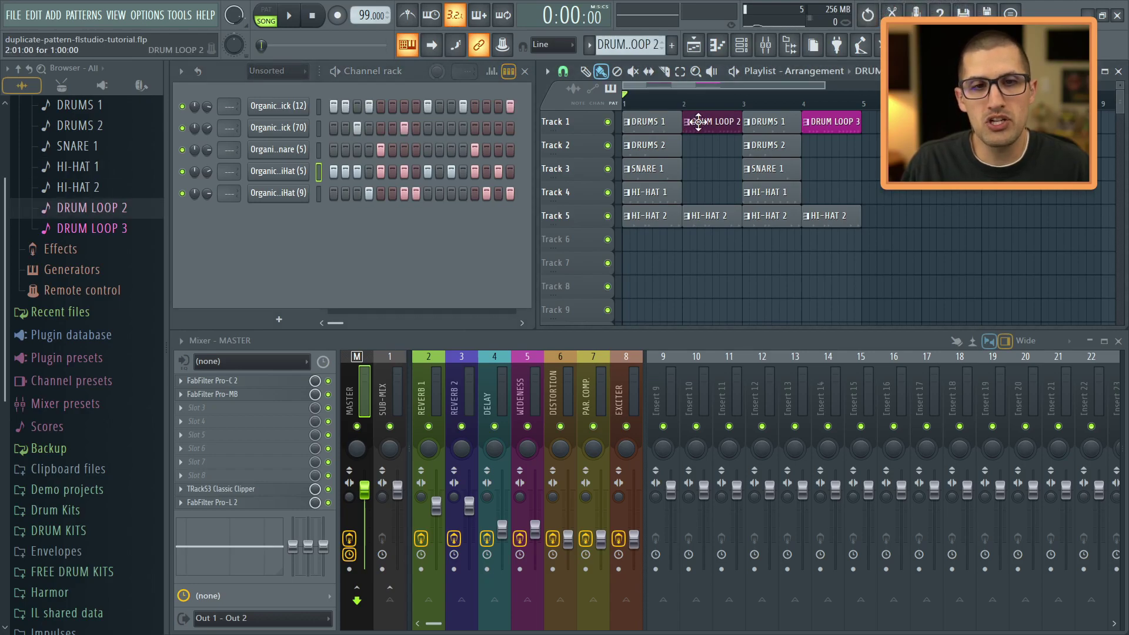
pyautogui.click(589, 45)
pyautogui.click(718, 266)
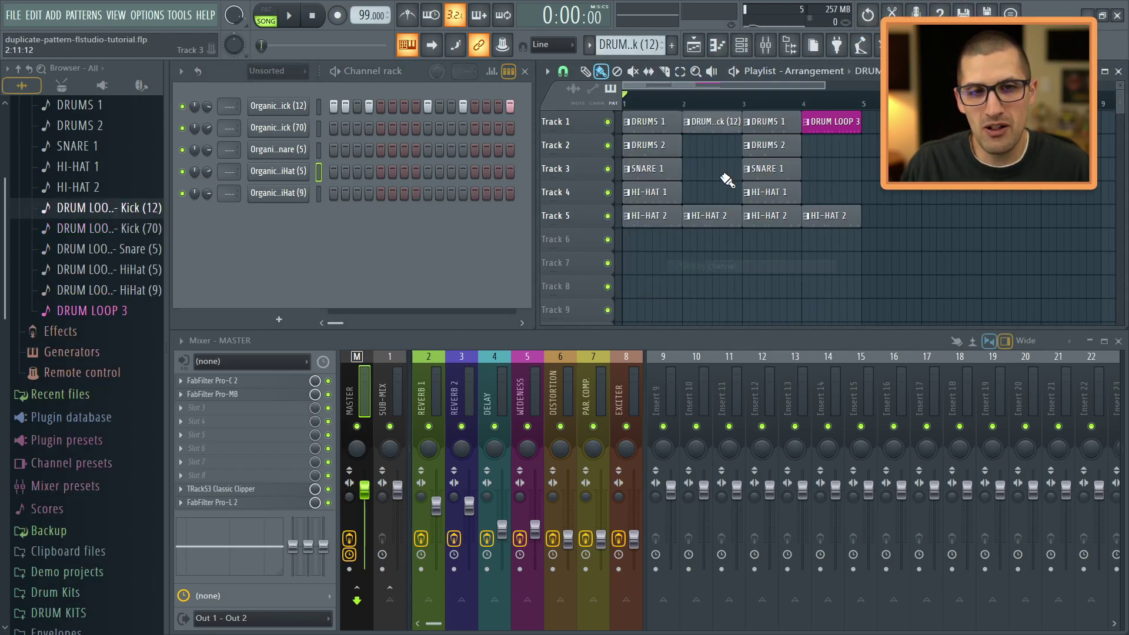
# Step: Paint DRUM LOOP 2's Kick (12), Kick (70), Snare (5) and HiHat (5) at bar 2 on Tracks 1–4
pyautogui.click(713, 124)
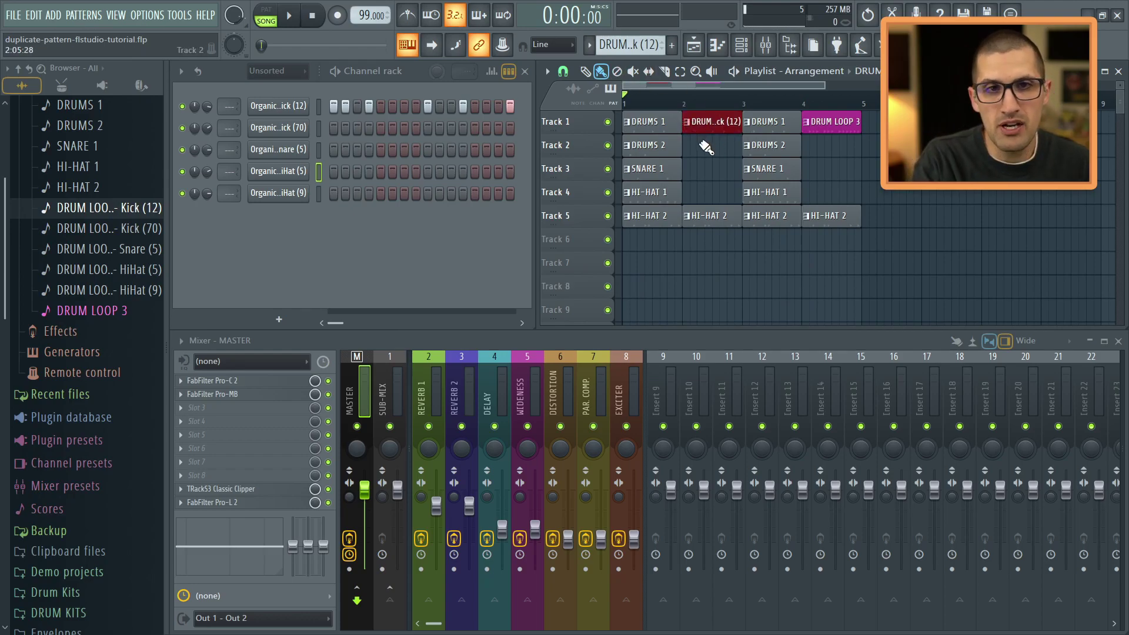
pyautogui.press('KP_Add')
pyautogui.click(702, 146)
pyautogui.press('KP_Add')
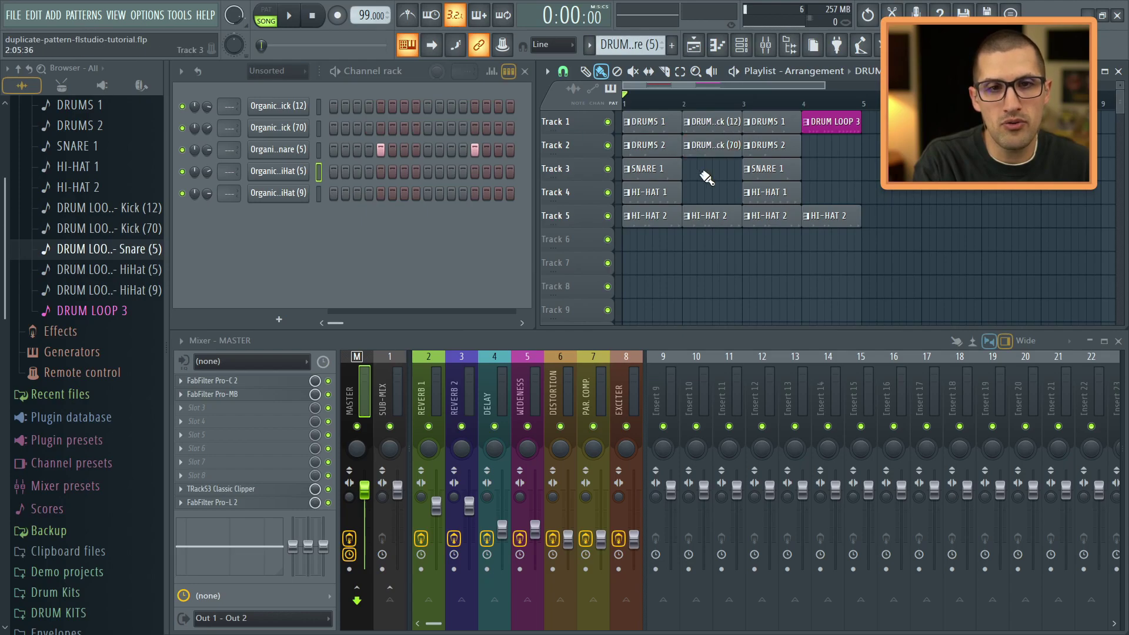
pyautogui.click(706, 172)
pyautogui.press('KP_Add')
pyautogui.click(705, 195)
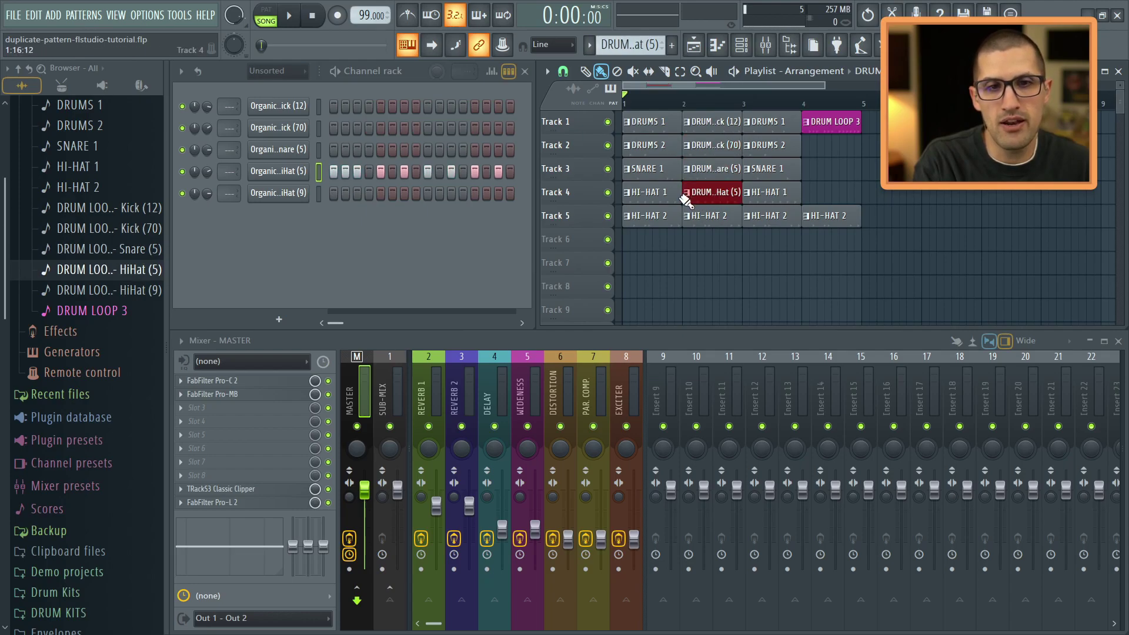
pyautogui.press('KP_Add')
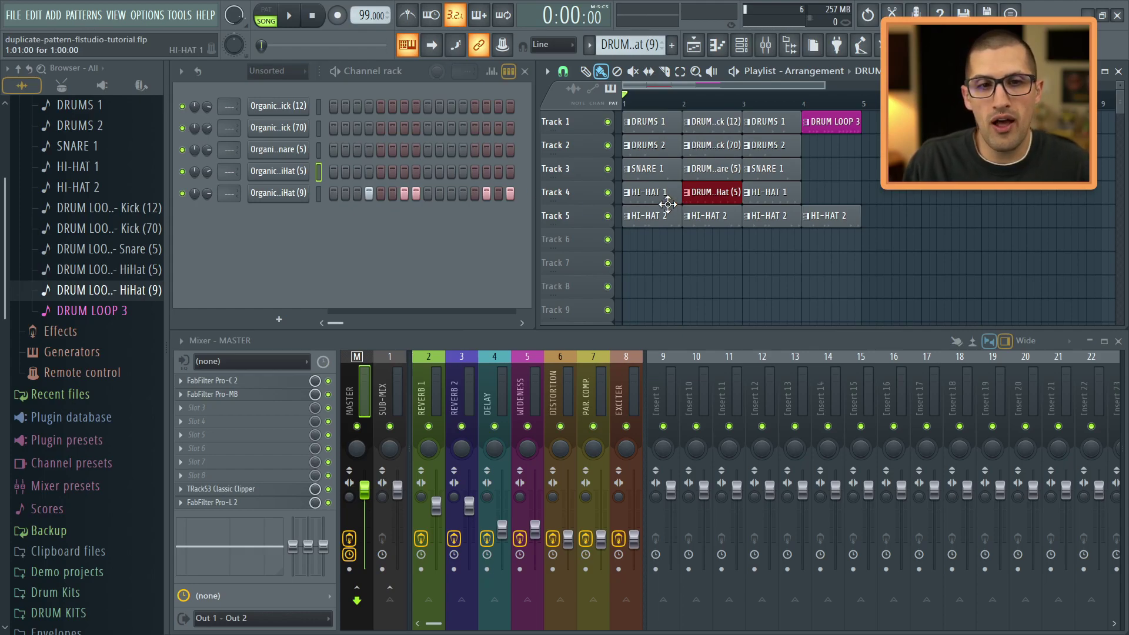
# Step: Delete the unused DRUM LOOP 2 HiHat (9) pattern
pyautogui.click(588, 44)
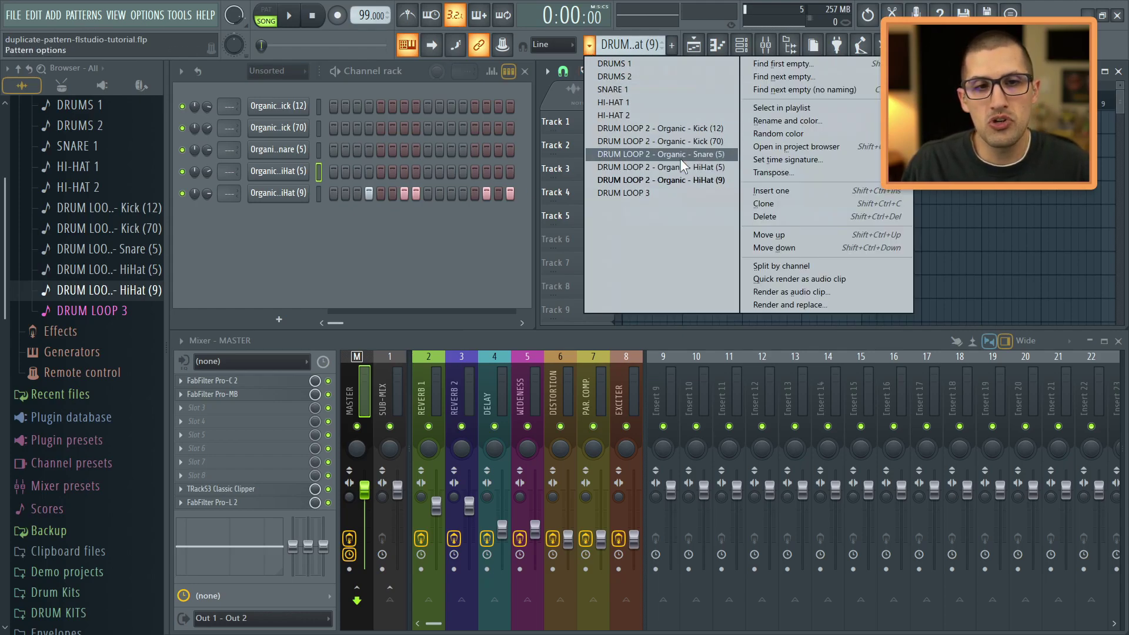
pyautogui.click(795, 218)
pyautogui.press('Return')
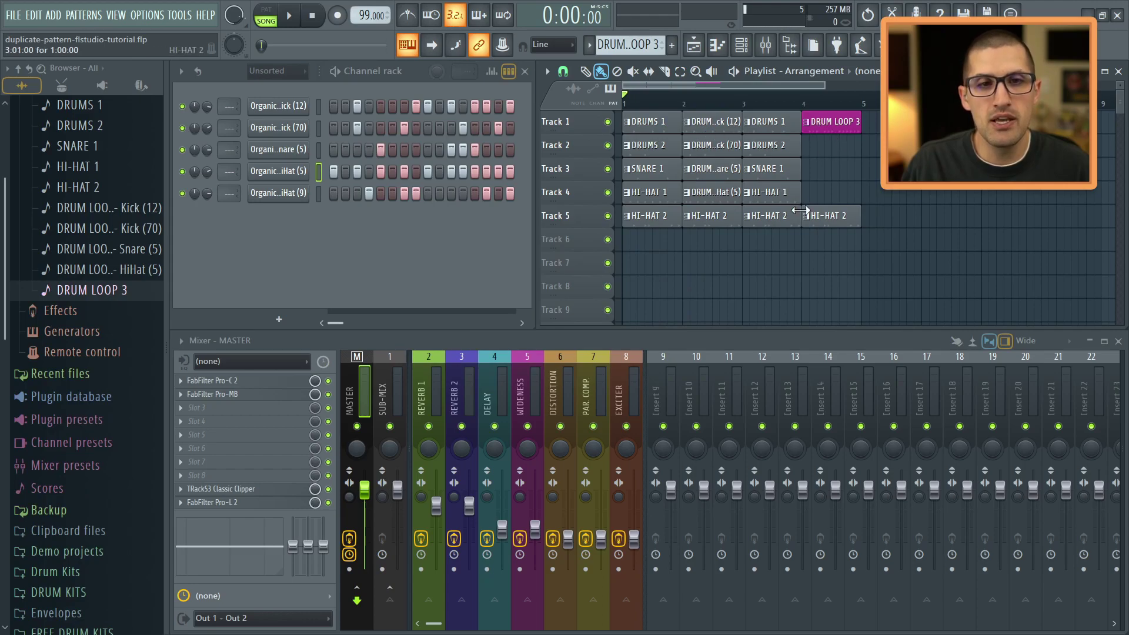
# Step: Move the DRUM LOOP 3 clip later on Track 1 and repeat it with Ctrl+B
pyautogui.moveTo(835, 122); pyautogui.dragTo(887, 123)
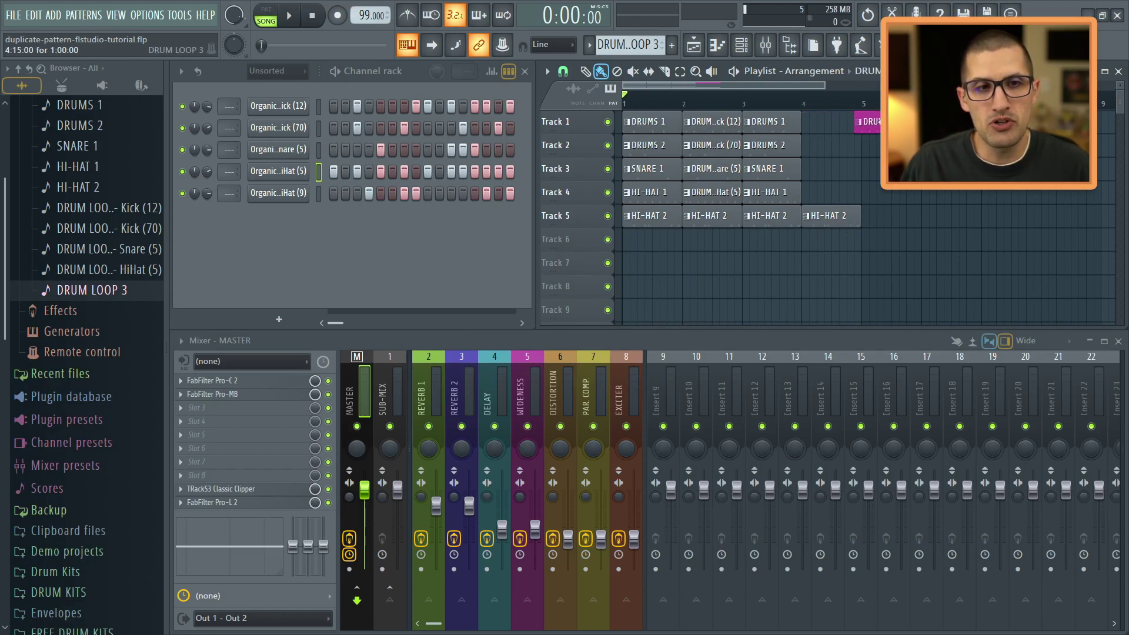
pyautogui.hscroll(5, 805, 191)
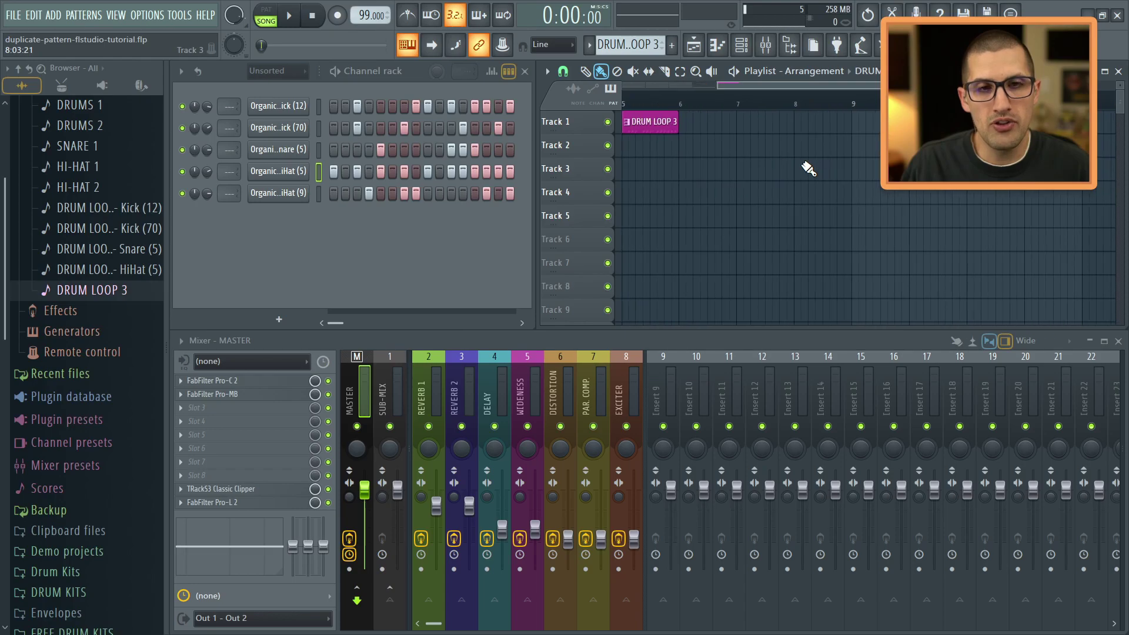
pyautogui.moveTo(802, 203); pyautogui.dragTo(638, 106)
pyautogui.hotkey('ctrl', 'b')
pyautogui.hotkey('ctrl', 'b')
pyautogui.hotkey('ctrl', 'b')
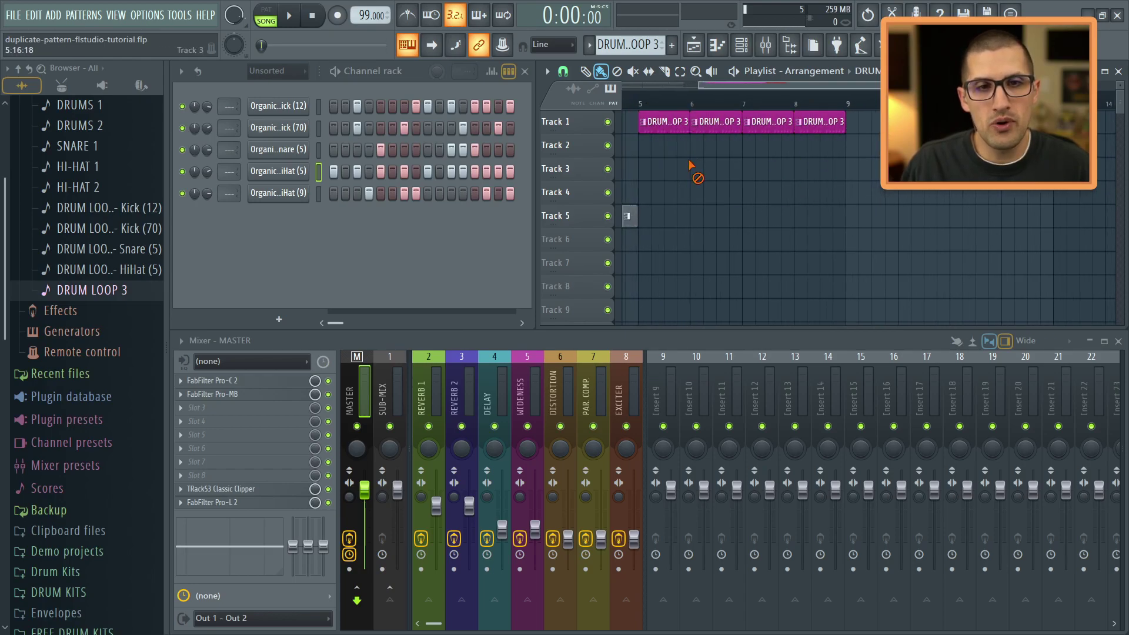
# Step: Make the second DRUM LOOP 3 copy unique and add kick steps to it
pyautogui.scroll(2, 686, 172)
pyautogui.scroll(1, 686, 171)
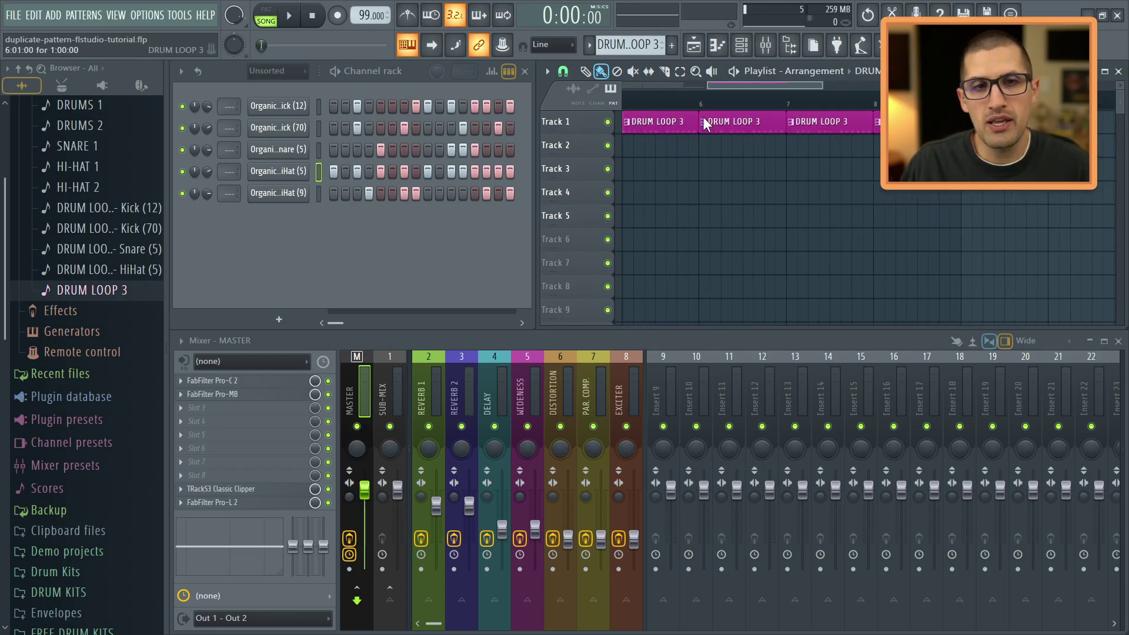
pyautogui.click(704, 120)
pyautogui.click(729, 217)
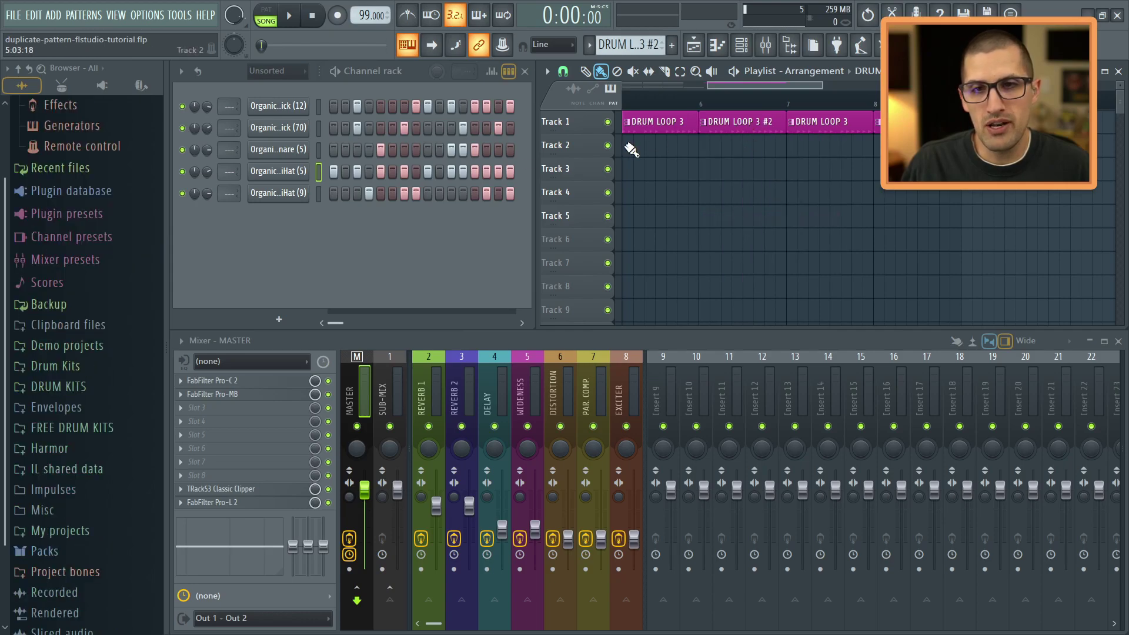
pyautogui.moveTo(345, 103); pyautogui.dragTo(486, 105)
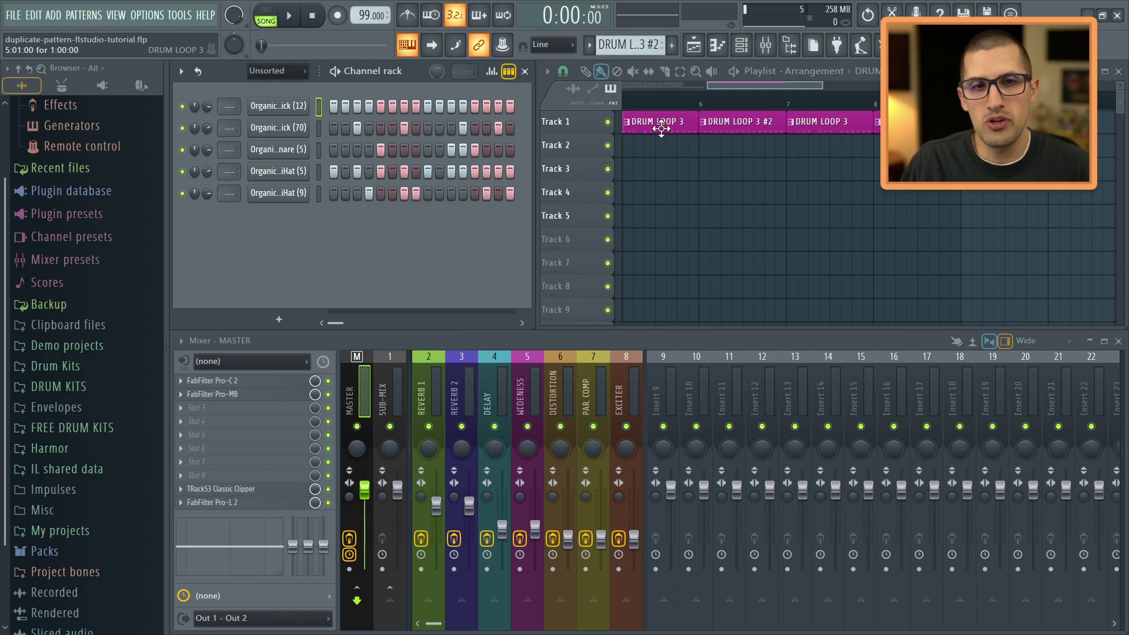
# Step: Compare DRUM LOOP 3 and DRUM LOOP 3 #2 in the channel rack
pyautogui.click(658, 126)
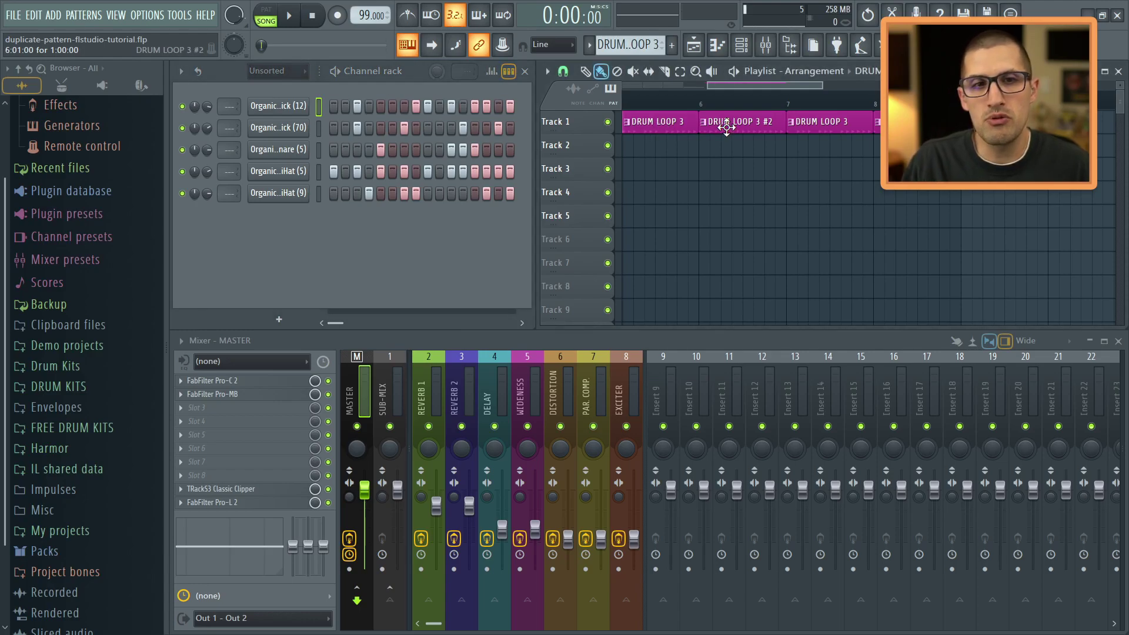
pyautogui.click(727, 127)
pyautogui.click(659, 122)
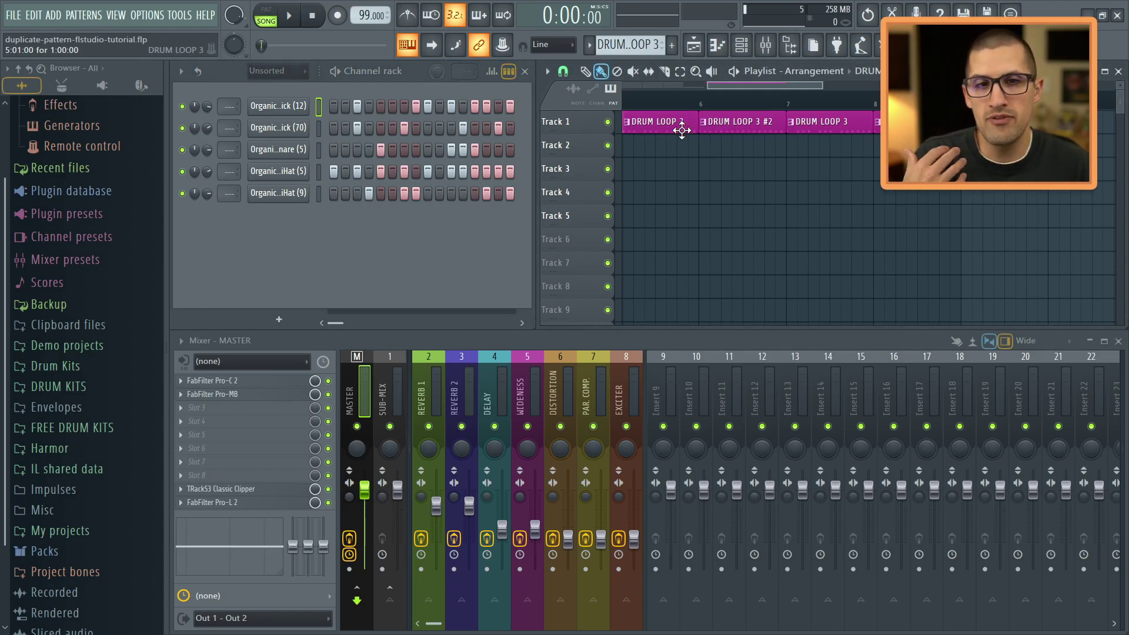
pyautogui.click(720, 121)
pyautogui.click(658, 122)
pyautogui.click(713, 121)
pyautogui.click(676, 124)
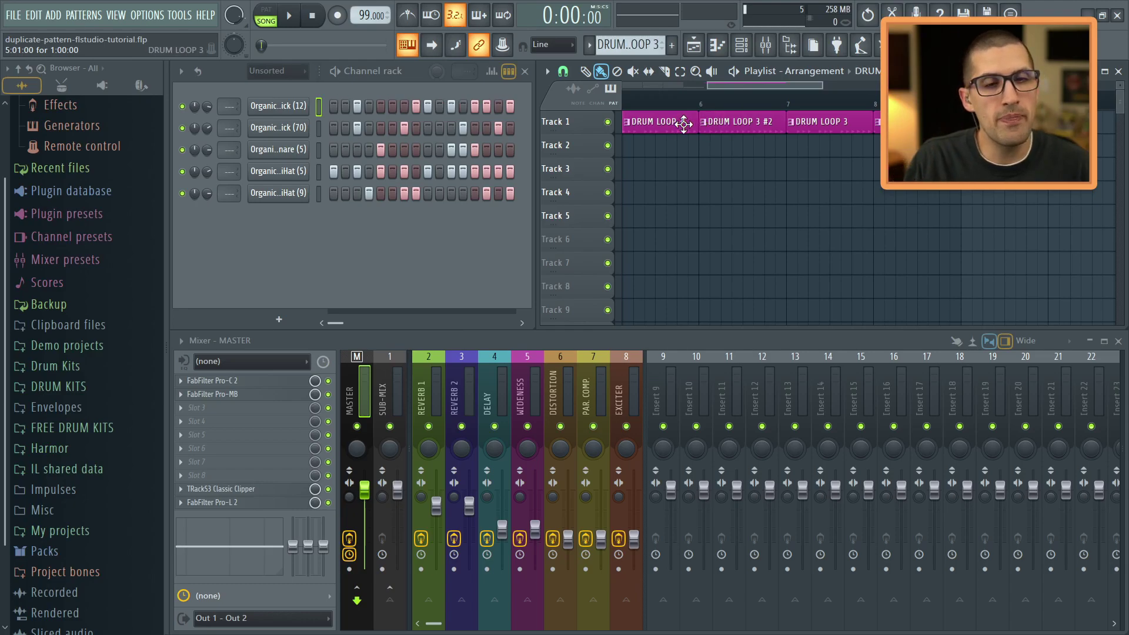
pyautogui.click(708, 125)
pyautogui.click(677, 128)
pyautogui.click(708, 126)
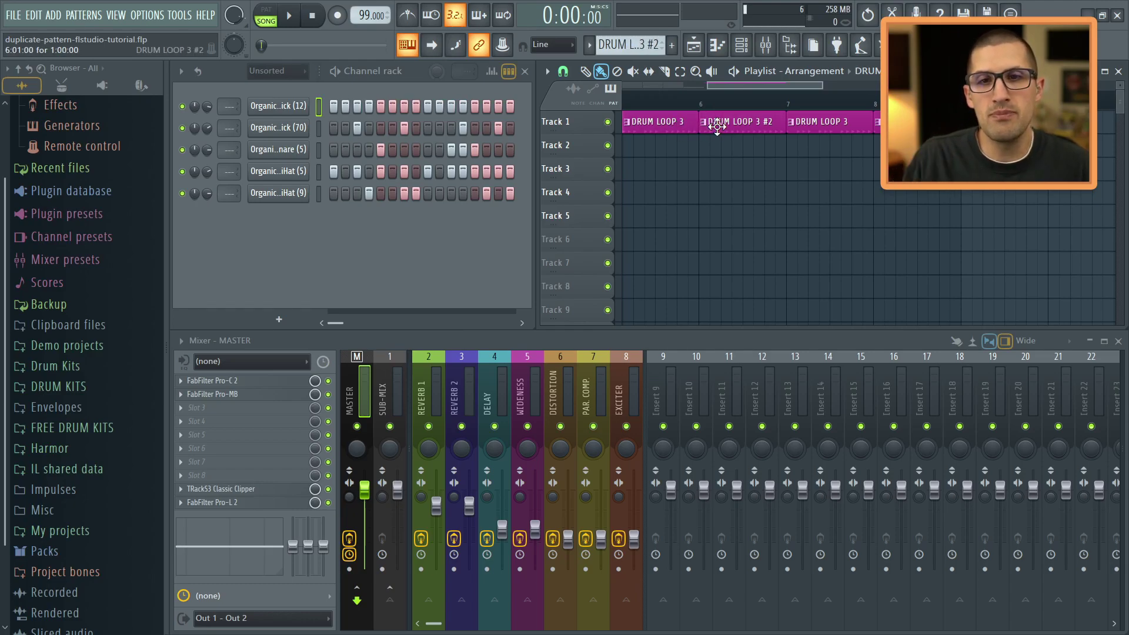
pyautogui.click(686, 126)
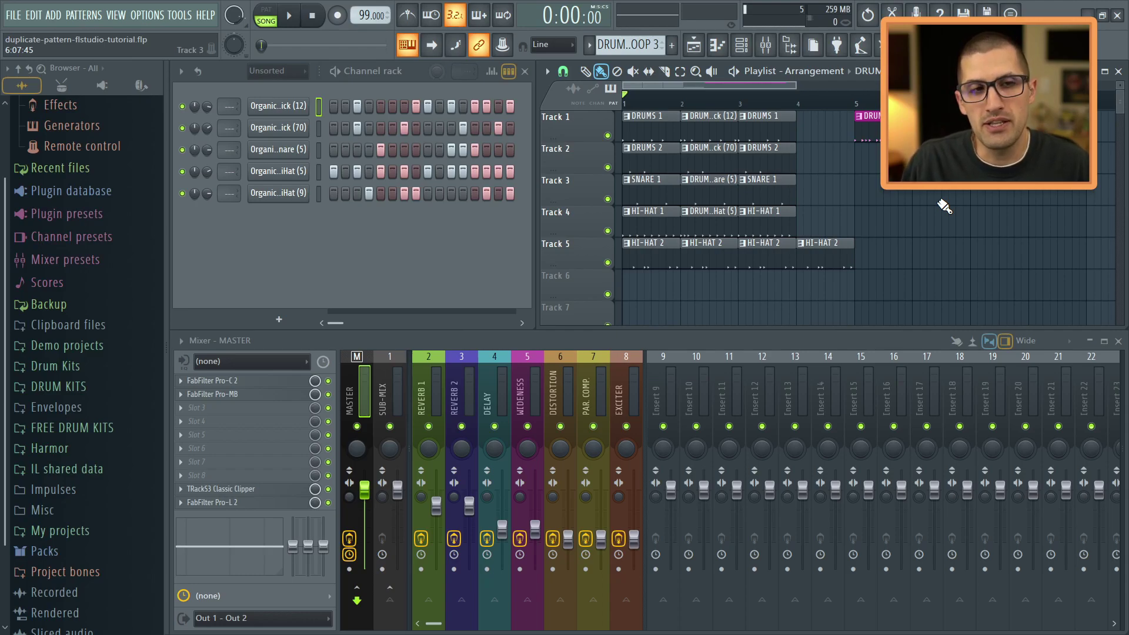
pyautogui.keyDown('ctrl'); pyautogui.scroll(3, 944, 206); pyautogui.keyUp('ctrl')
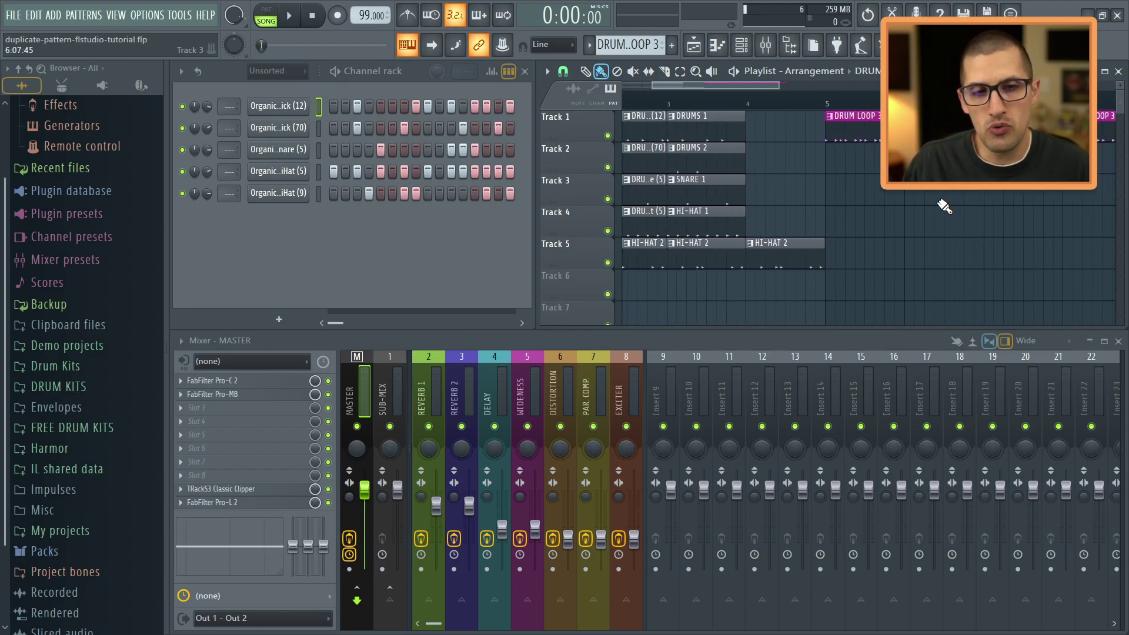
pyautogui.keyDown('ctrl'); pyautogui.scroll(-3, 943, 205); pyautogui.keyUp('ctrl')
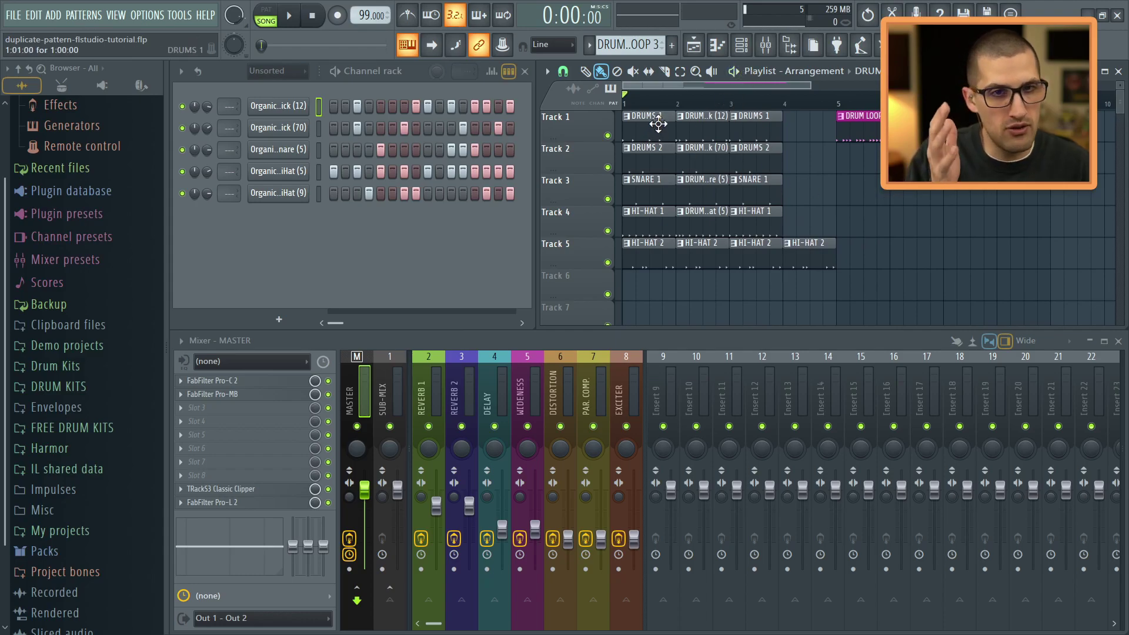
pyautogui.click(642, 253)
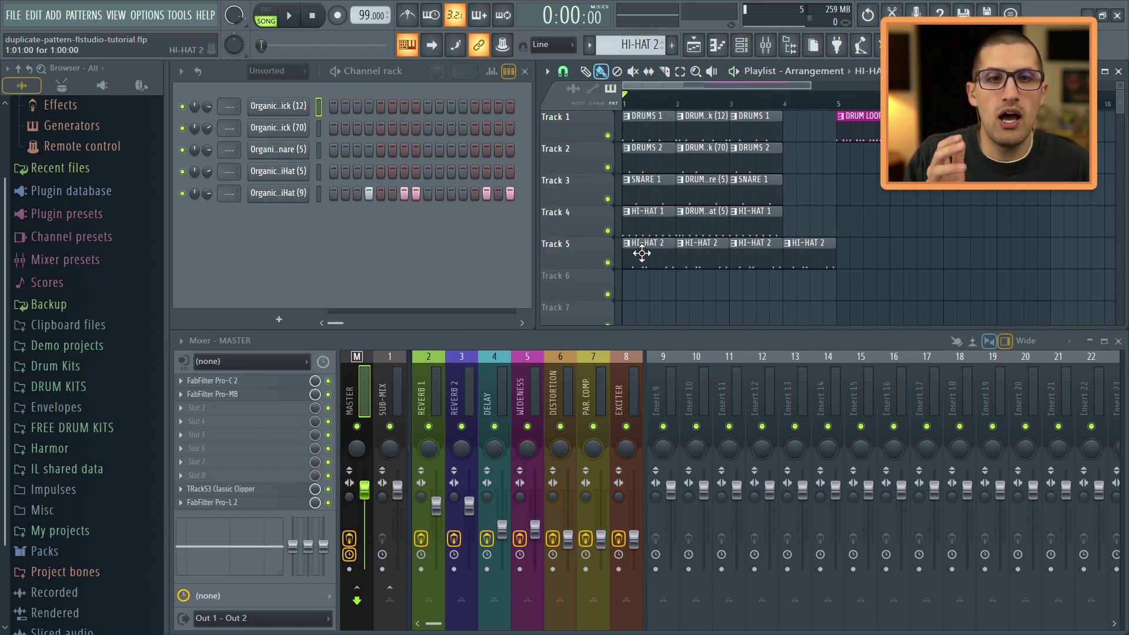
pyautogui.click(664, 132)
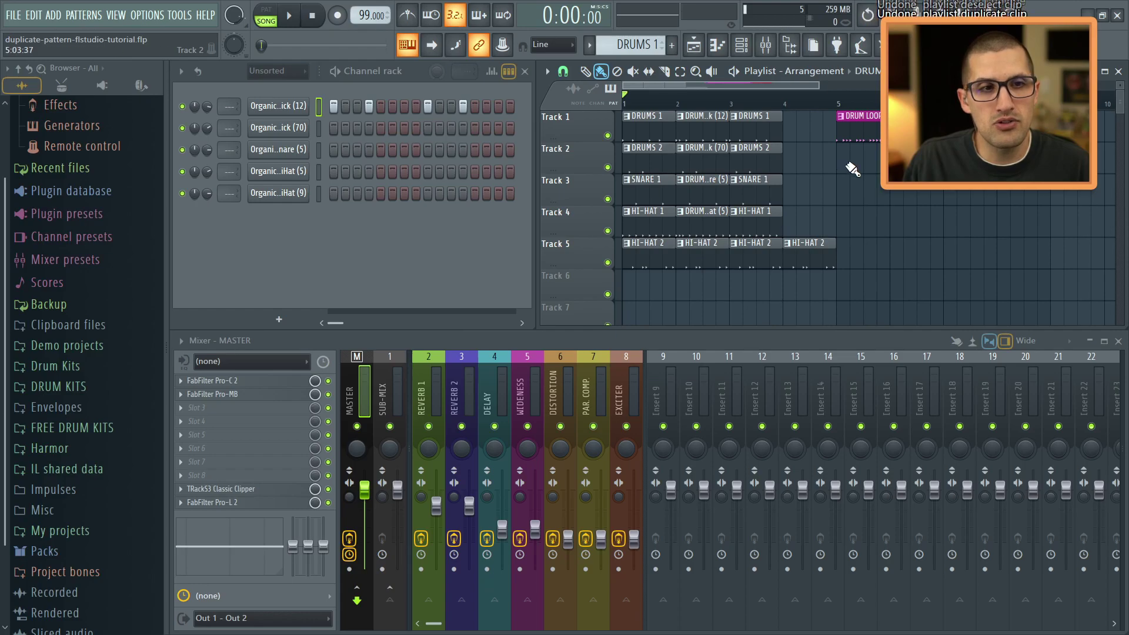
pyautogui.hotkey('ctrl', 'z')
# Step: Move the DRUM LOOP 3 clip back to bar 4 and split it by channel
pyautogui.moveTo(858, 135); pyautogui.dragTo(807, 137)
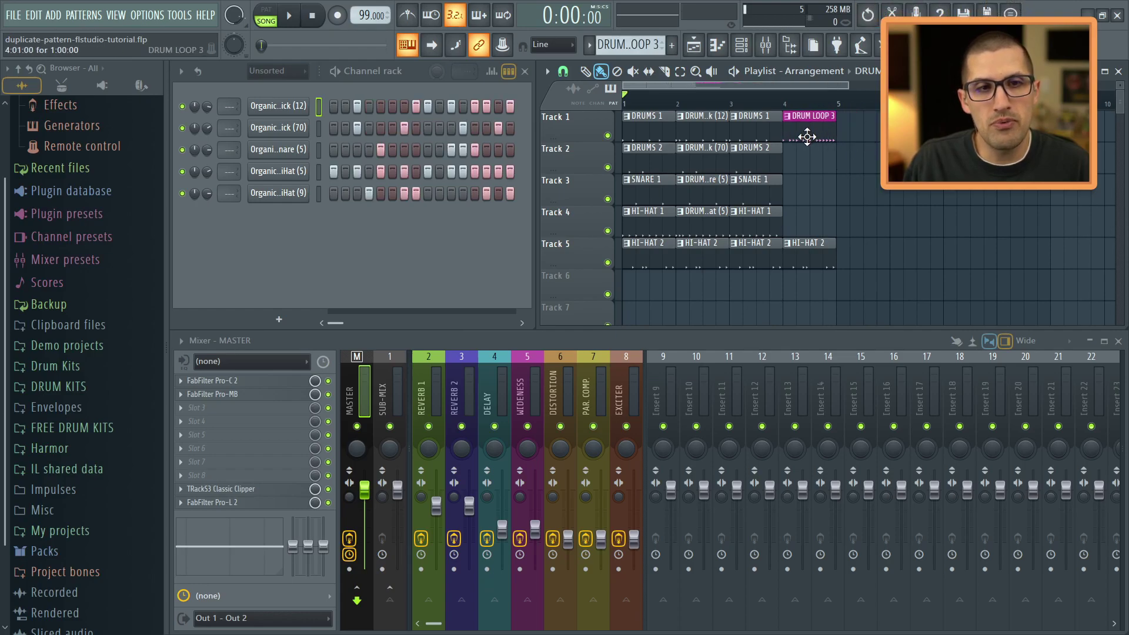
pyautogui.click(588, 45)
pyautogui.click(782, 266)
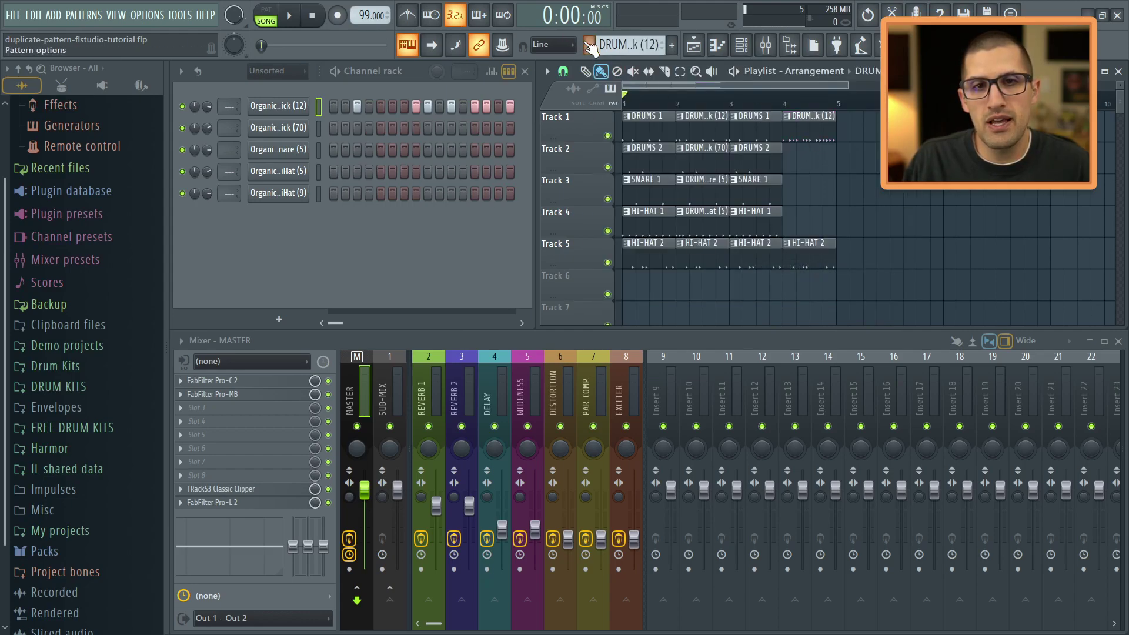
# Step: Place the DRUM LOOP 3 - Organic - Kick (12) pattern at bar 4 on Track 1
pyautogui.click(588, 44)
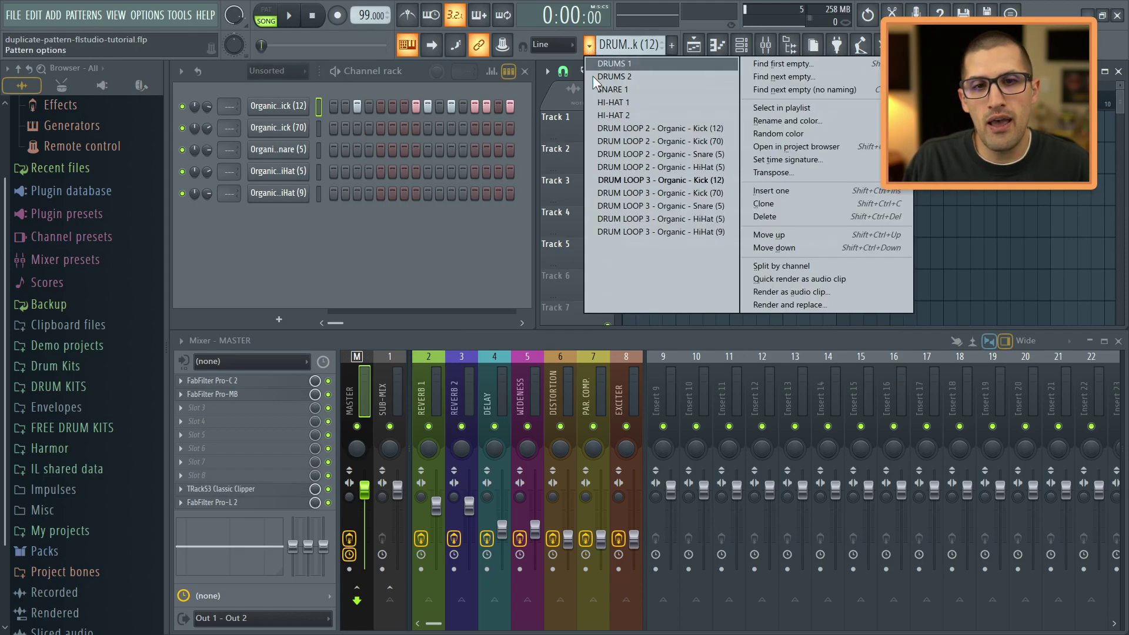
pyautogui.click(641, 182)
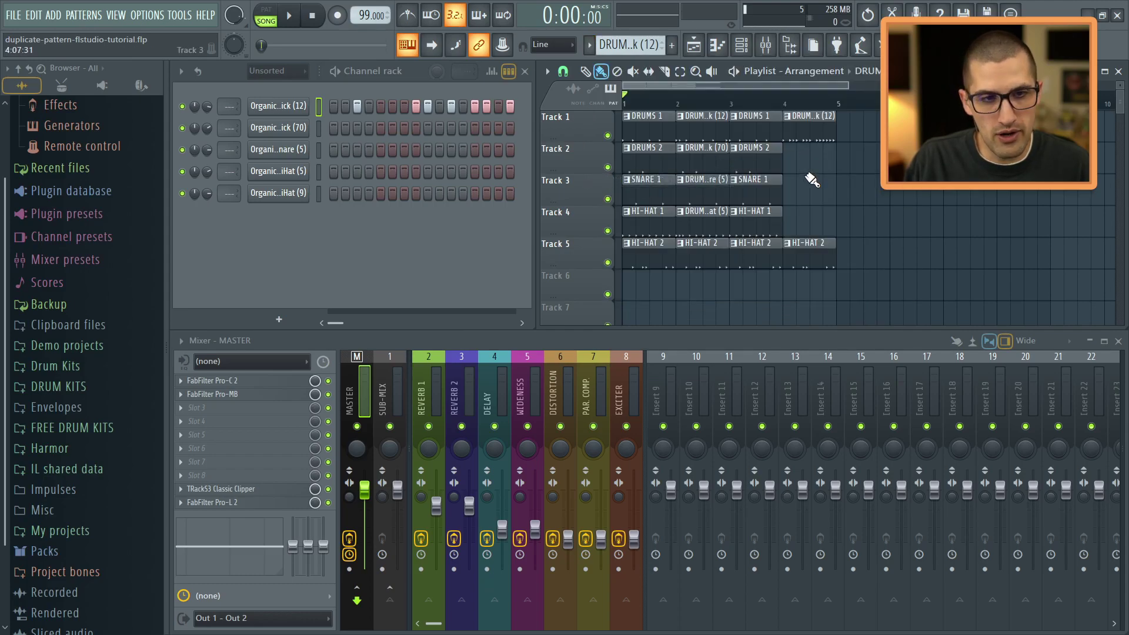
pyautogui.click(810, 126)
pyautogui.rightClick(816, 137)
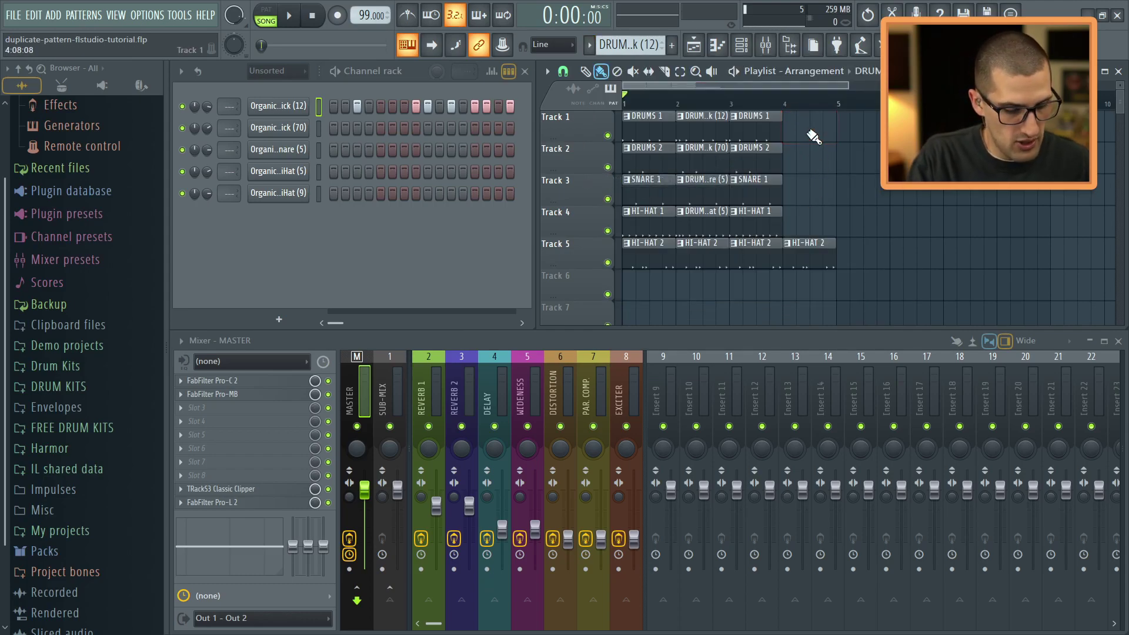
pyautogui.click(804, 131)
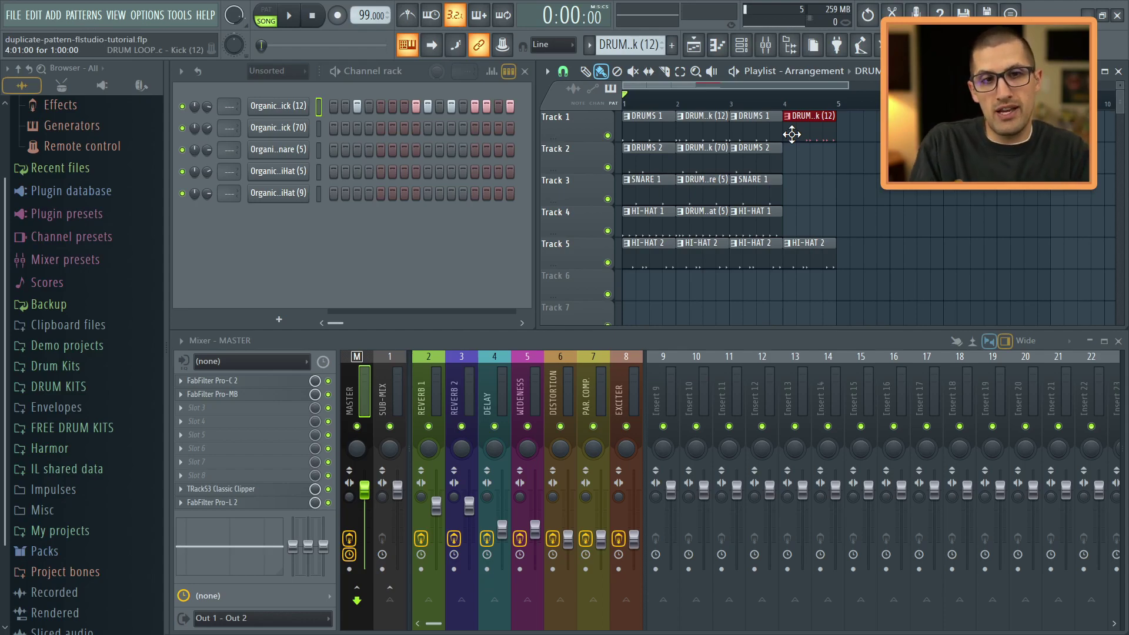
# Step: Paint the kick (70) clip on Track 2 and the hi-hat (5) clip on Track 4 at bar 4
pyautogui.press('KP_Add')
pyautogui.moveTo(817, 157); pyautogui.dragTo(810, 189)
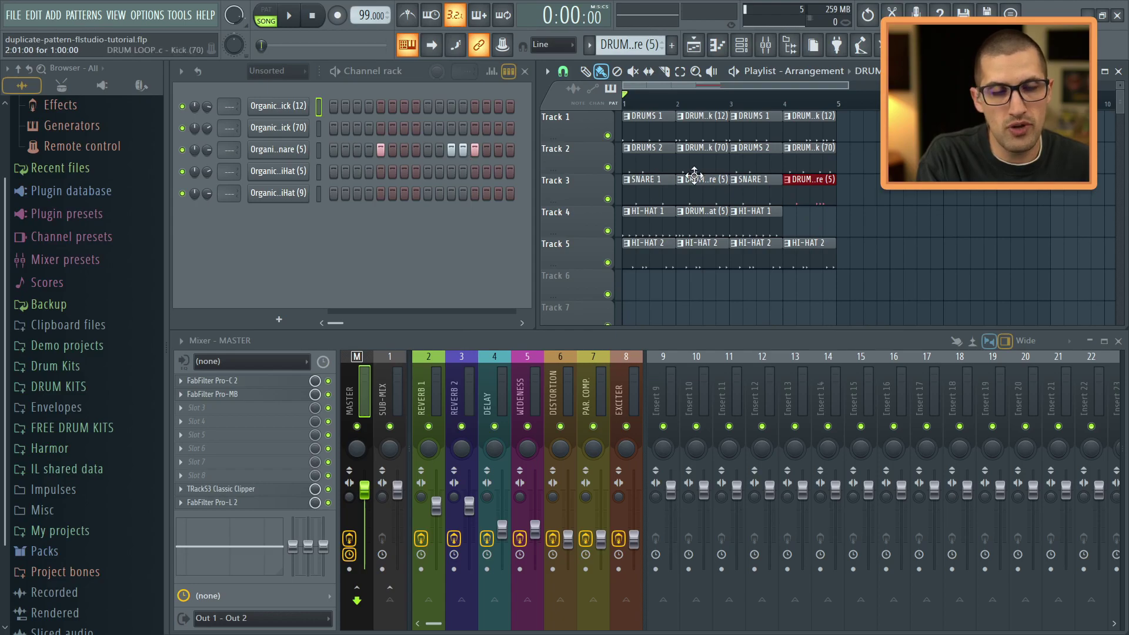
pyautogui.press('KP_Add')
pyautogui.moveTo(814, 228); pyautogui.dragTo(807, 222)
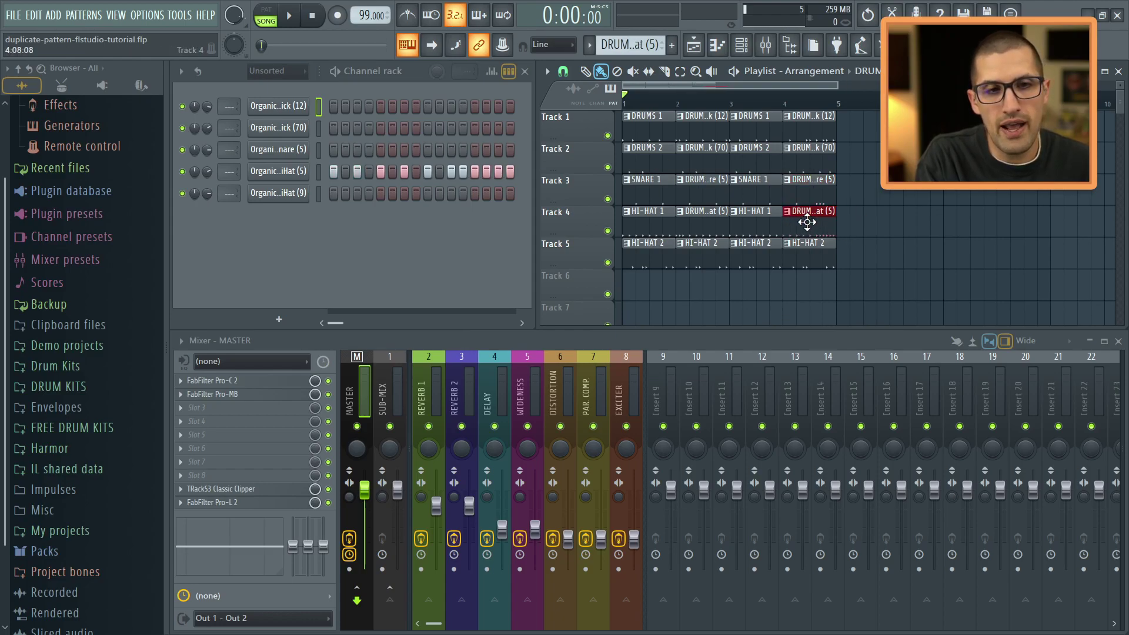
# Step: Delete the extra hi-hat (9) pattern and confirm the deletion
pyautogui.press('KP_Add')
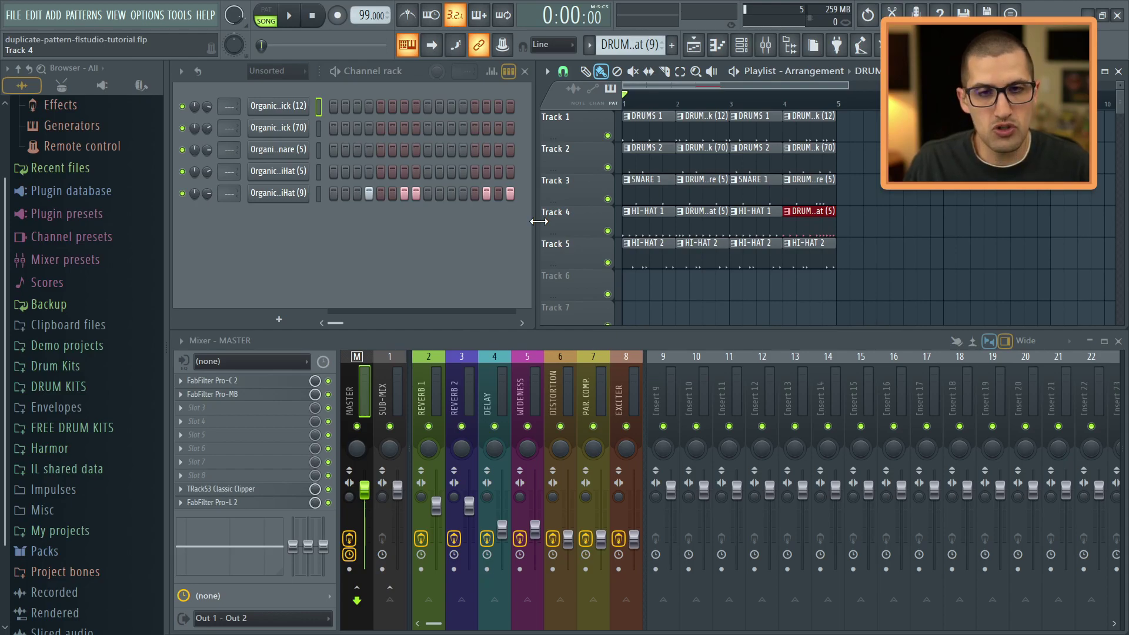
pyautogui.hotkey('ctrl', 'shift', 'Delete')
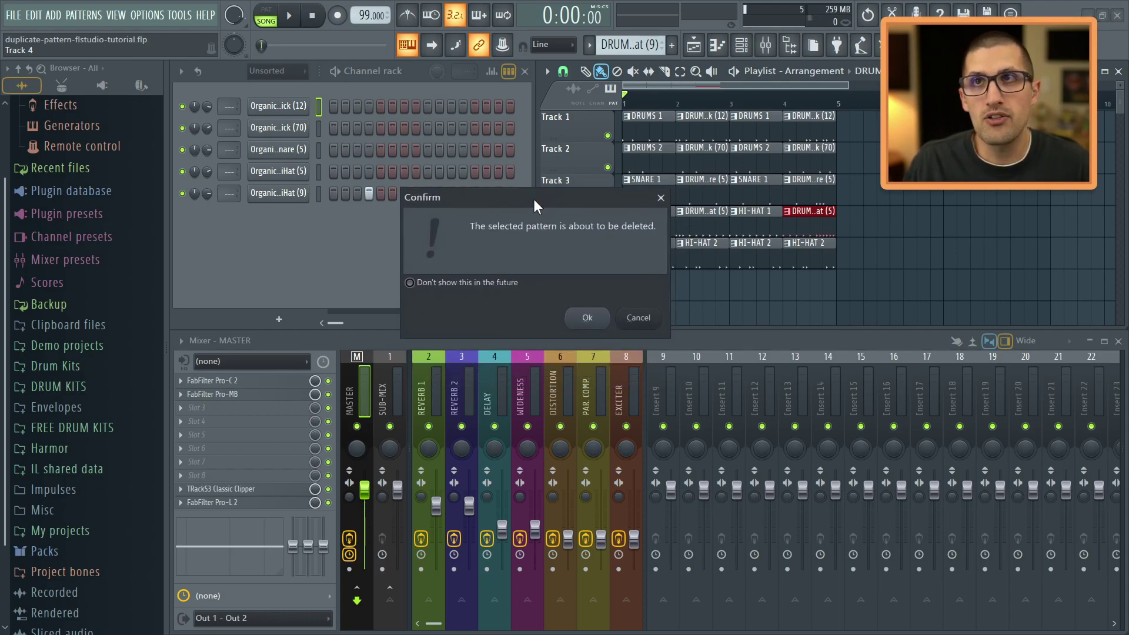
pyautogui.moveTo(534, 200); pyautogui.dragTo(500, 183)
pyautogui.press('Return')
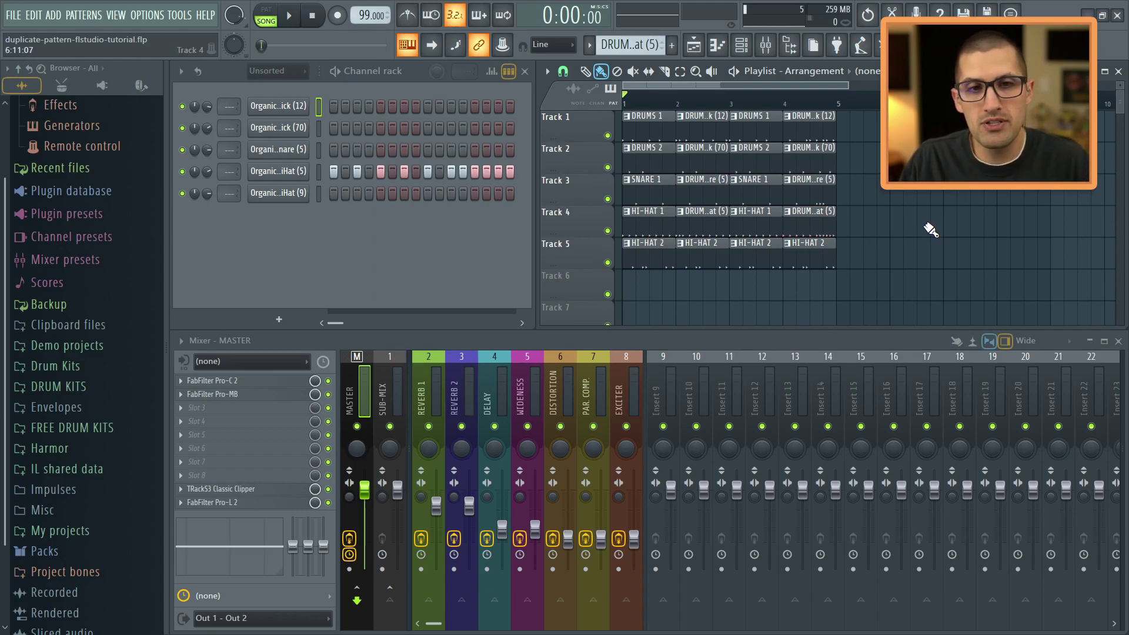
# Step: Step back through kick (70) to the kick (12) pattern and undo the last change
pyautogui.press('KP_Subtract')
pyautogui.press('KP_Subtract')
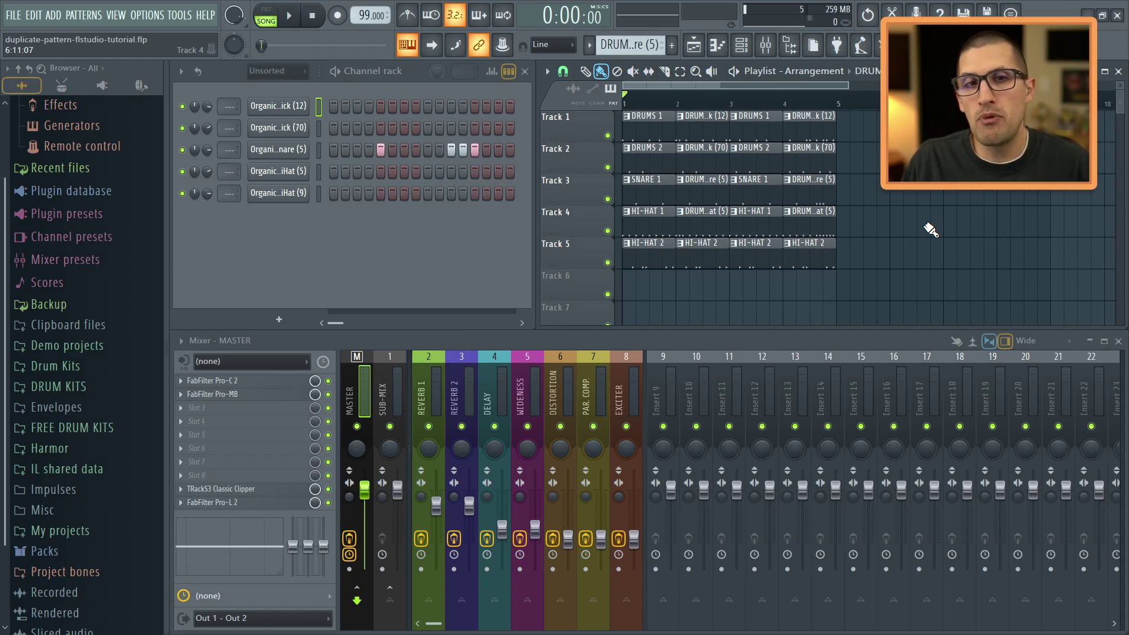
pyautogui.press('KP_Subtract')
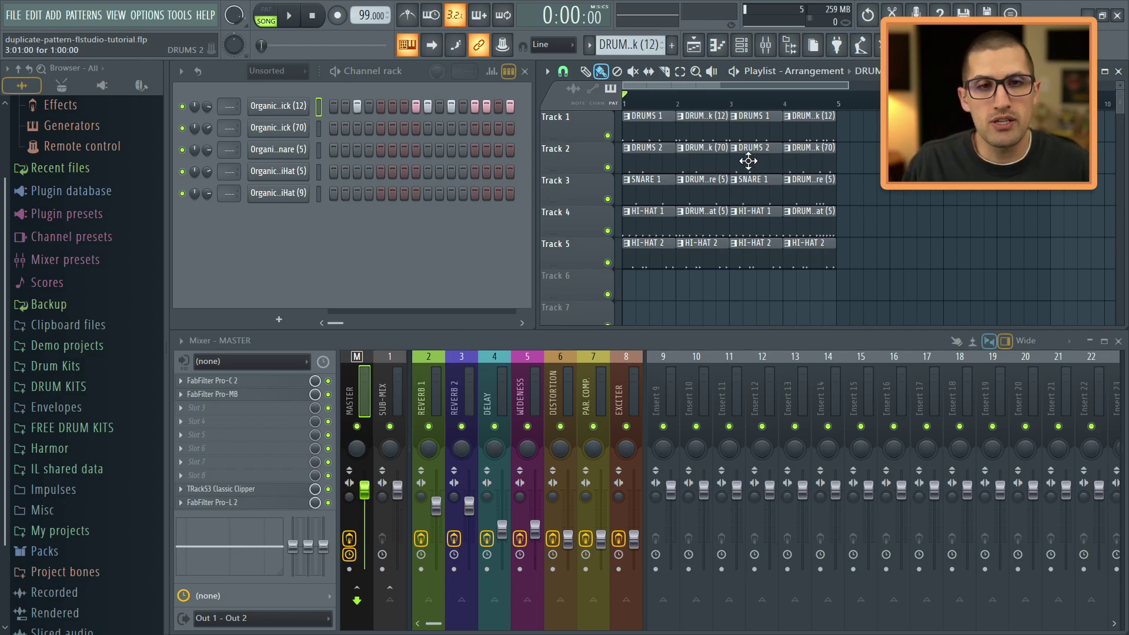
pyautogui.hotkey('ctrl', 'z')
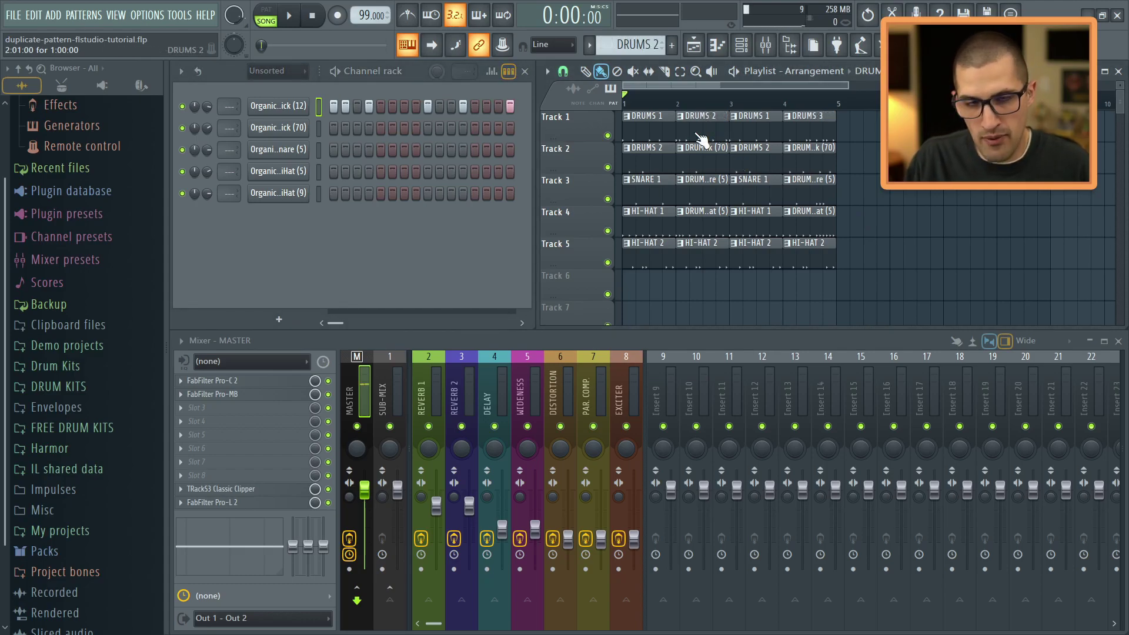
# Step: Rename Track 1's bar-2 pattern from DRUMS 2 to DRUMS 1 - 2
pyautogui.press('F2')
pyautogui.press('BackSpace')
pyautogui.write('1 - 2')
pyautogui.press('Return')
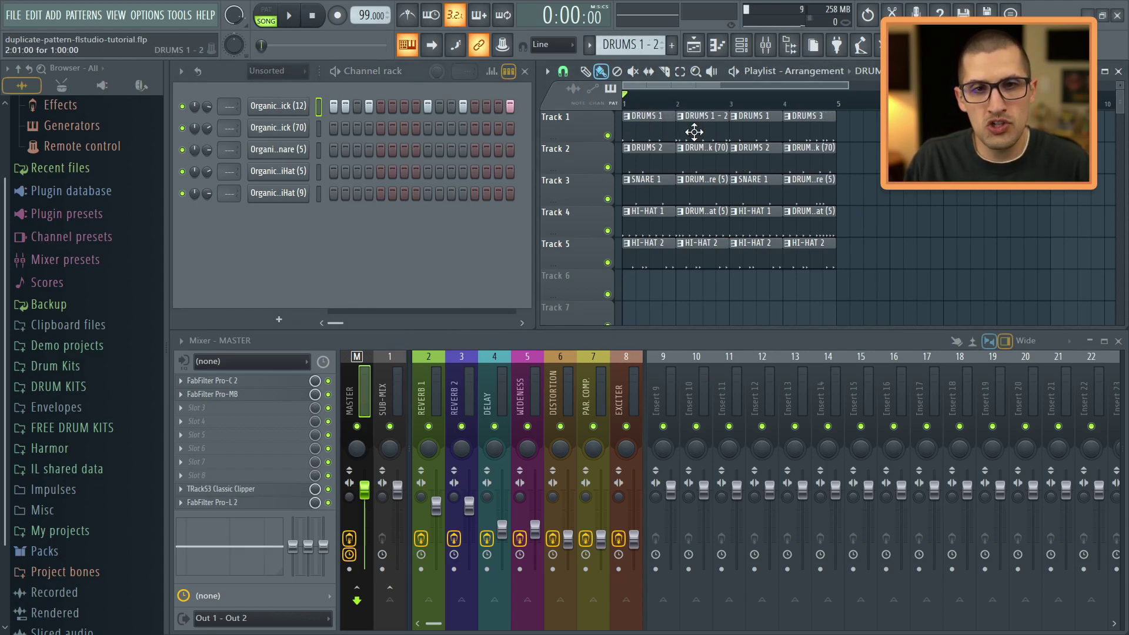
# Step: Rename the bar-4 pattern DRUMS 1 -3 and recheck the DRUMS 1 name
pyautogui.click(815, 126)
pyautogui.press('F2')
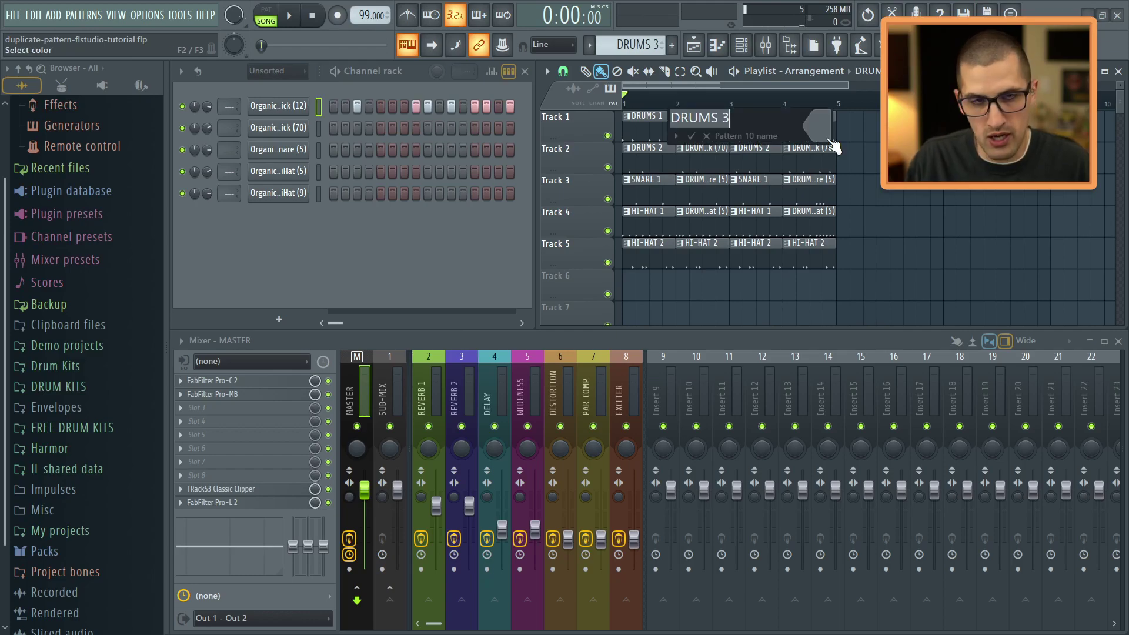
pyautogui.press('Return')
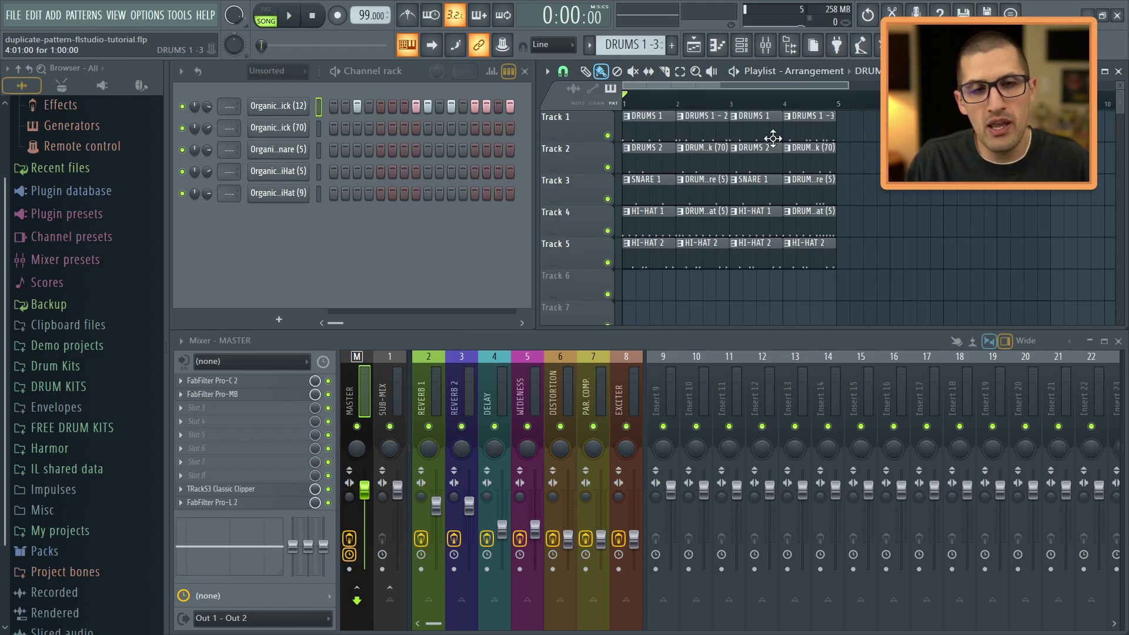
pyautogui.click(670, 129)
pyautogui.press('F2')
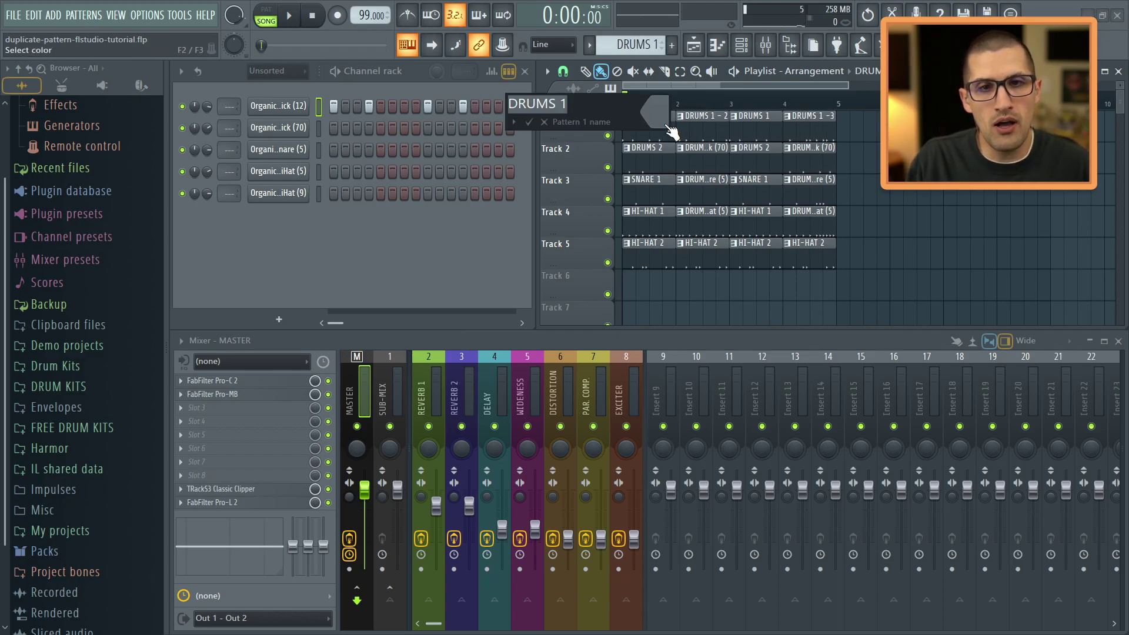
pyautogui.press('Return')
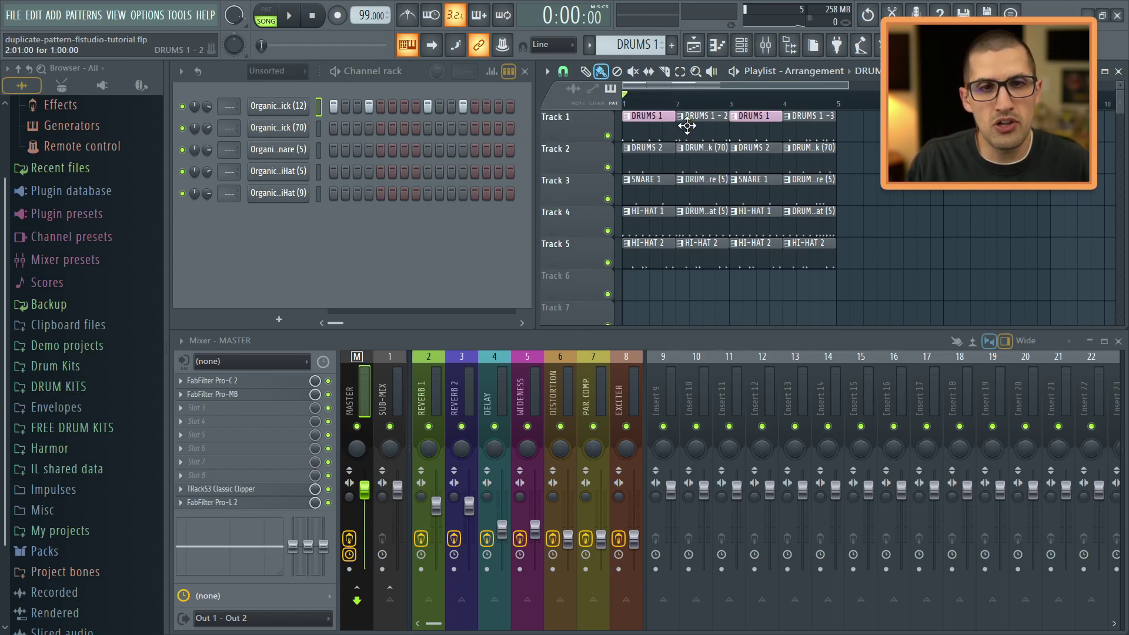
pyautogui.click(682, 125)
# Step: Colour the DRUMS 1 - 2 pattern a darker pink
pyautogui.press('F2')
pyautogui.click(682, 124)
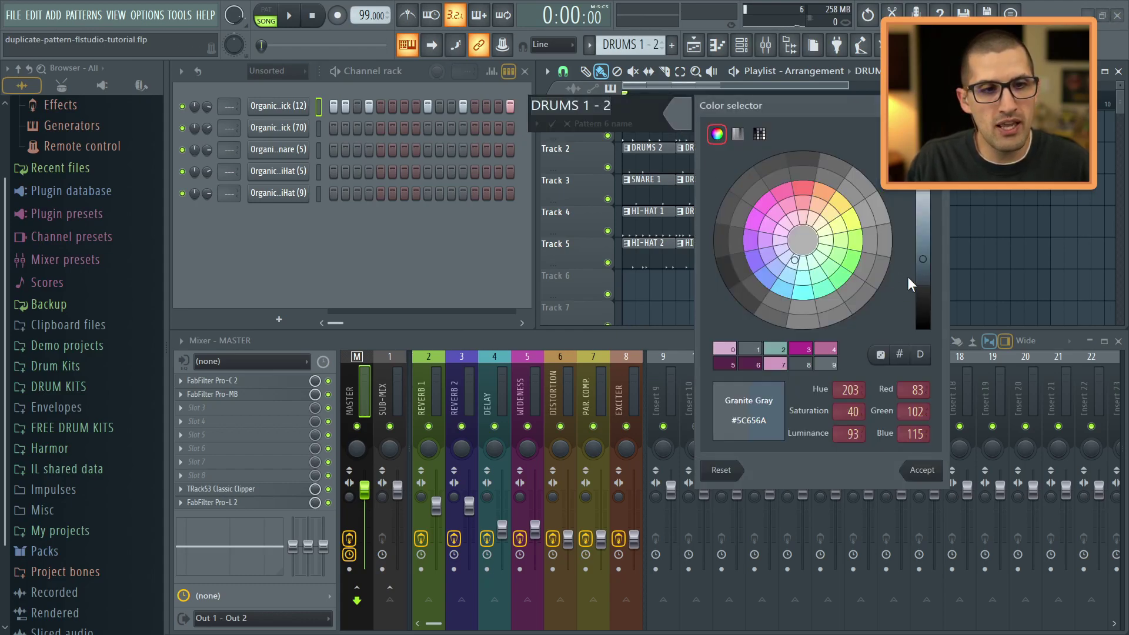
pyautogui.click(731, 351)
pyautogui.moveTo(923, 247); pyautogui.dragTo(924, 275)
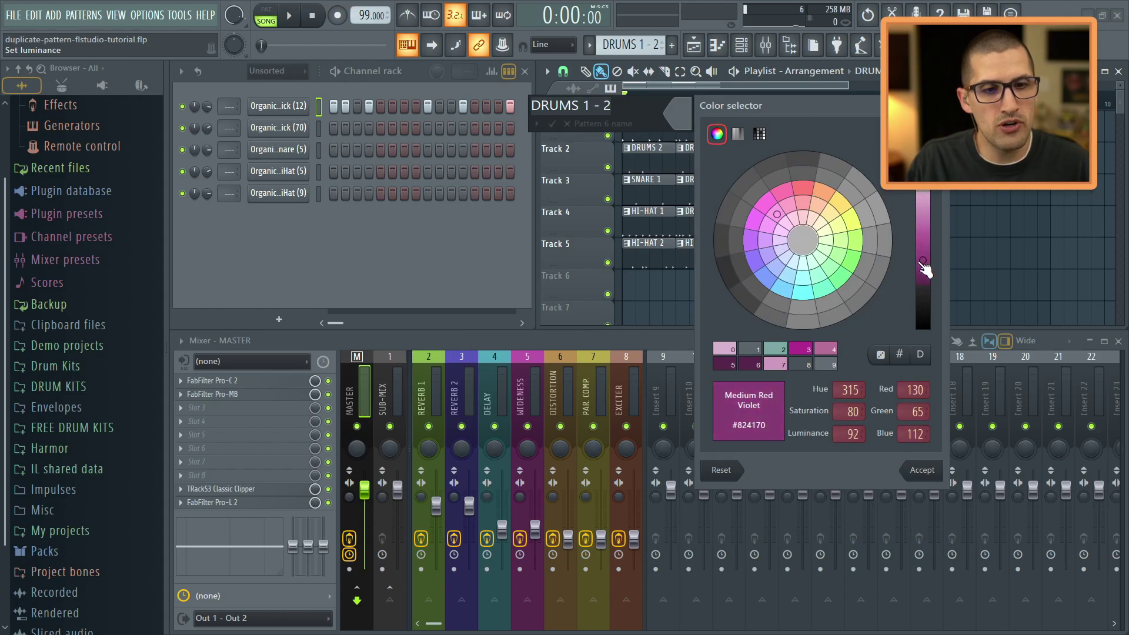
pyautogui.press('Return')
# Step: Fix the name to DRUMS 1 - 3 and give it a darker colour
pyautogui.press('F2')
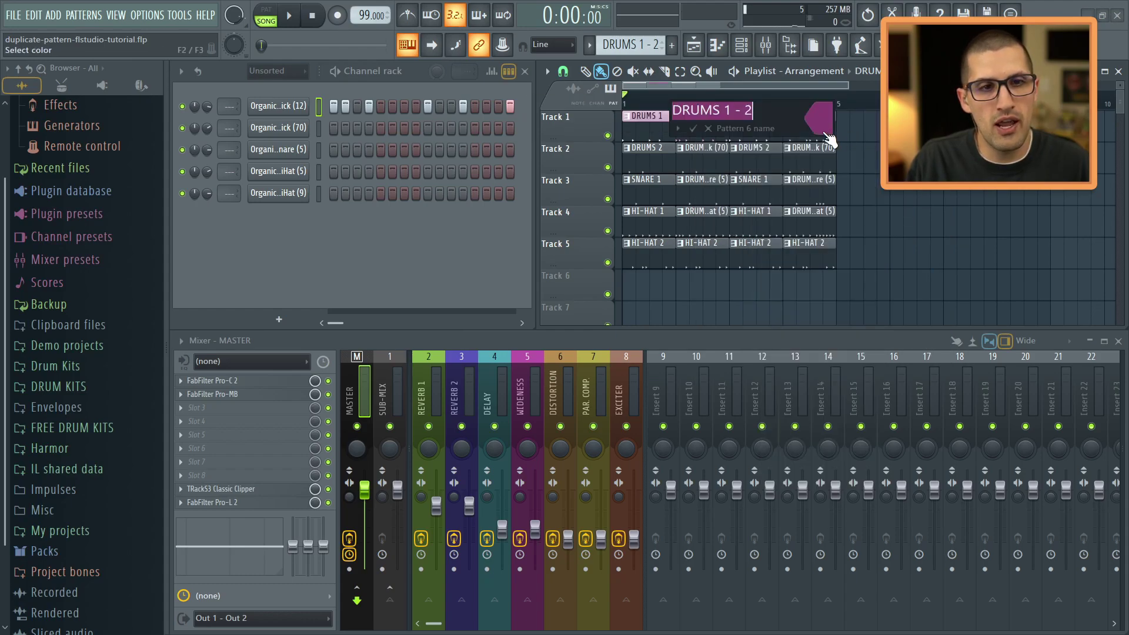
pyautogui.press('Escape')
pyautogui.click(817, 125)
pyautogui.press('F2')
pyautogui.press('Left')
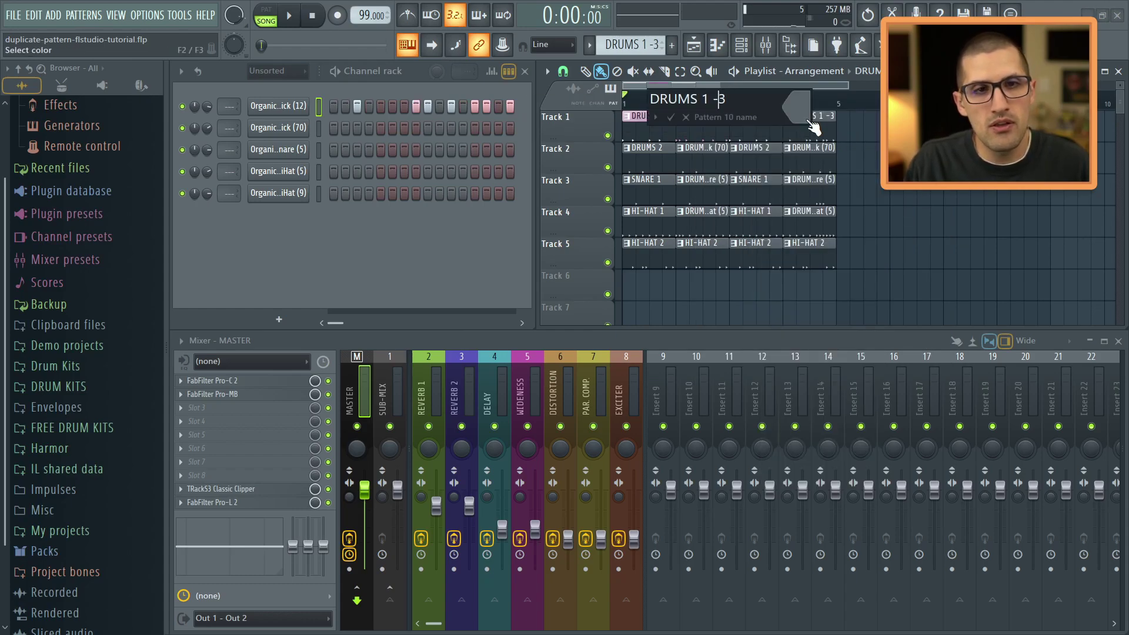
pyautogui.click(800, 106)
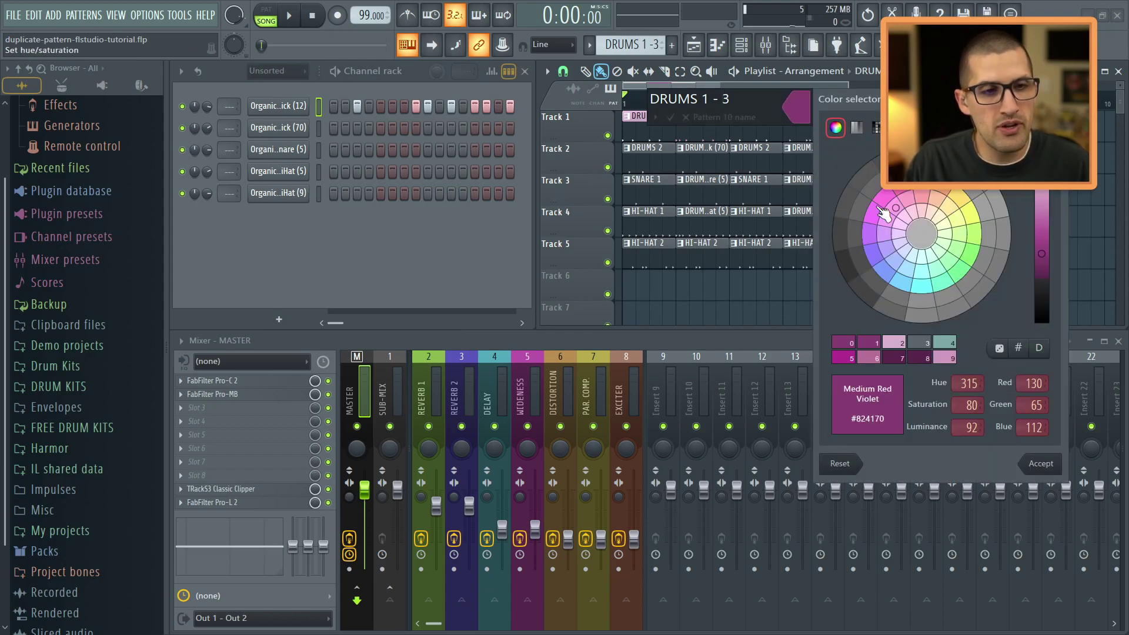
pyautogui.moveTo(1048, 284); pyautogui.dragTo(1041, 302)
pyautogui.press('Return')
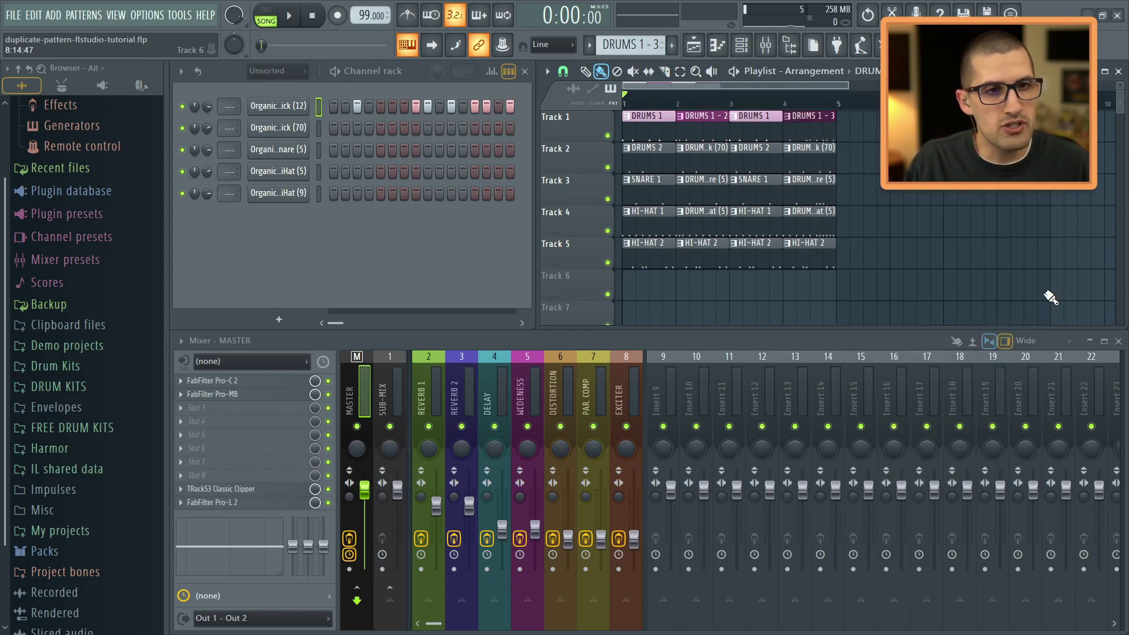
# Step: Brighten the DRUMS 1 - 2 colour and confirm the new names and colours
pyautogui.click(702, 117)
pyautogui.press('F2')
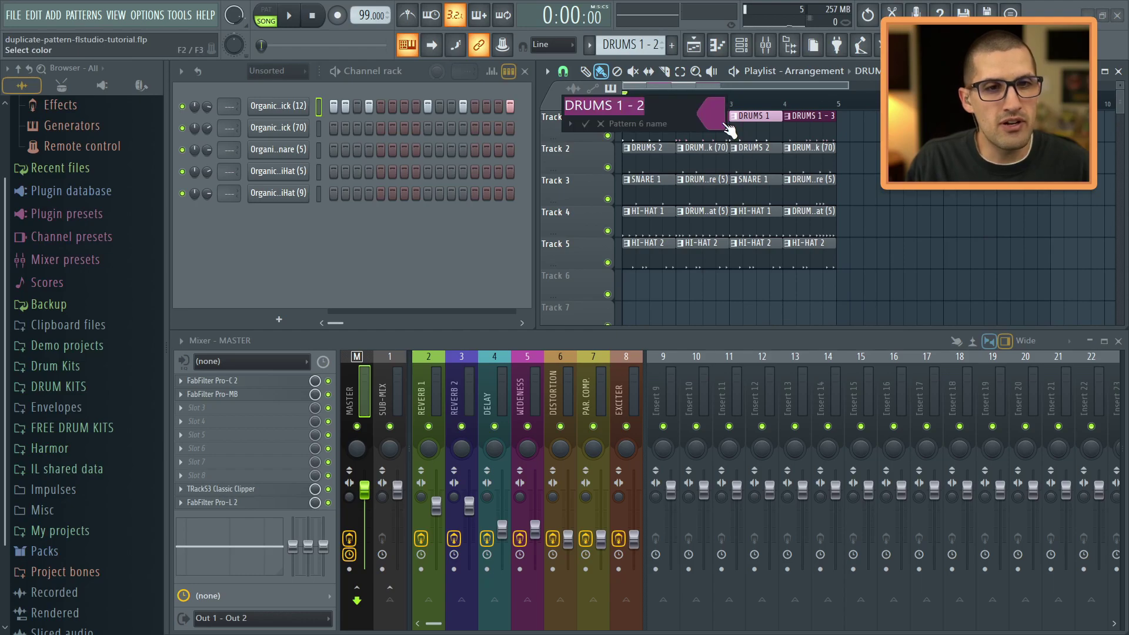
pyautogui.click(714, 115)
pyautogui.moveTo(956, 260); pyautogui.dragTo(966, 253)
pyautogui.press('Return')
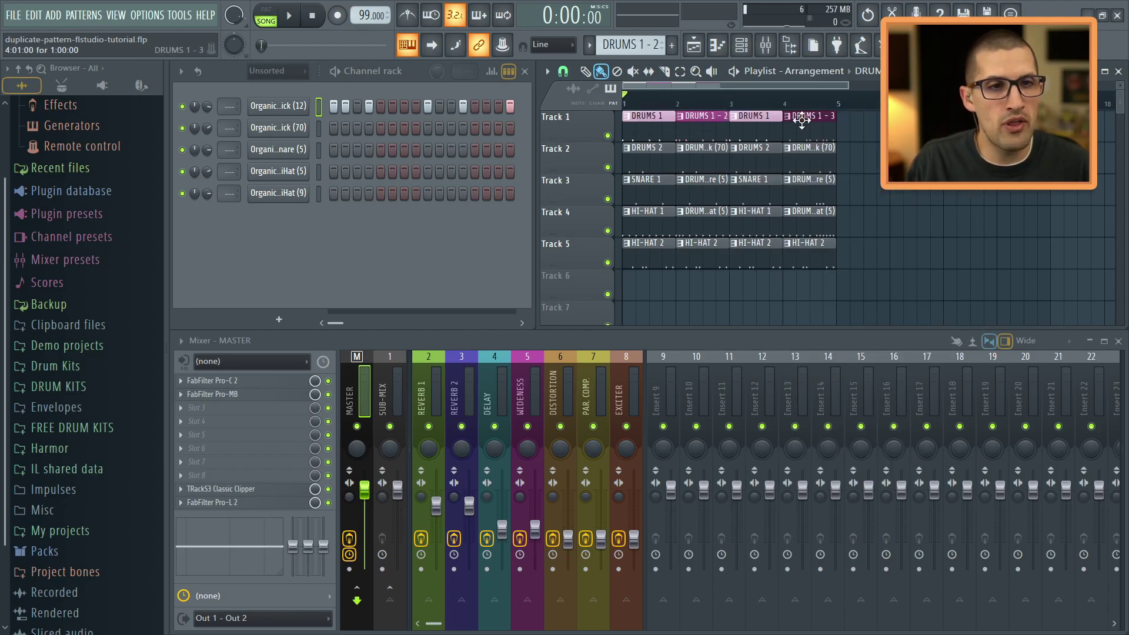
pyautogui.click(661, 154)
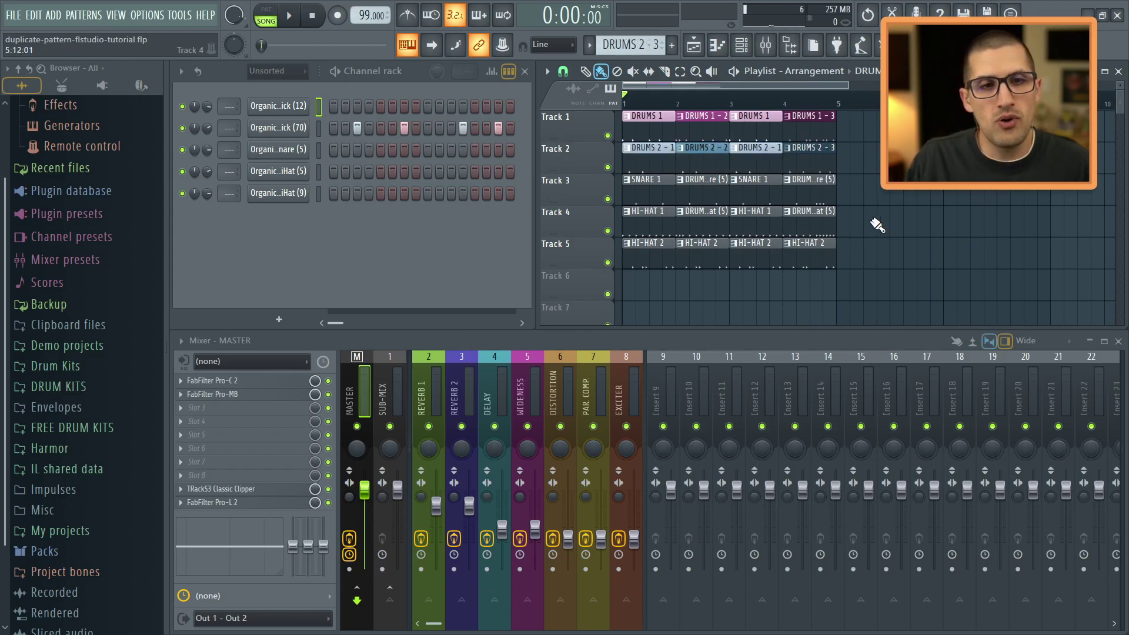
# Step: Delete the clips on Tracks 3–5, undo it, and remove the second snare clip
pyautogui.moveTo(849, 299); pyautogui.dragTo(649, 197)
pyautogui.press('Delete')
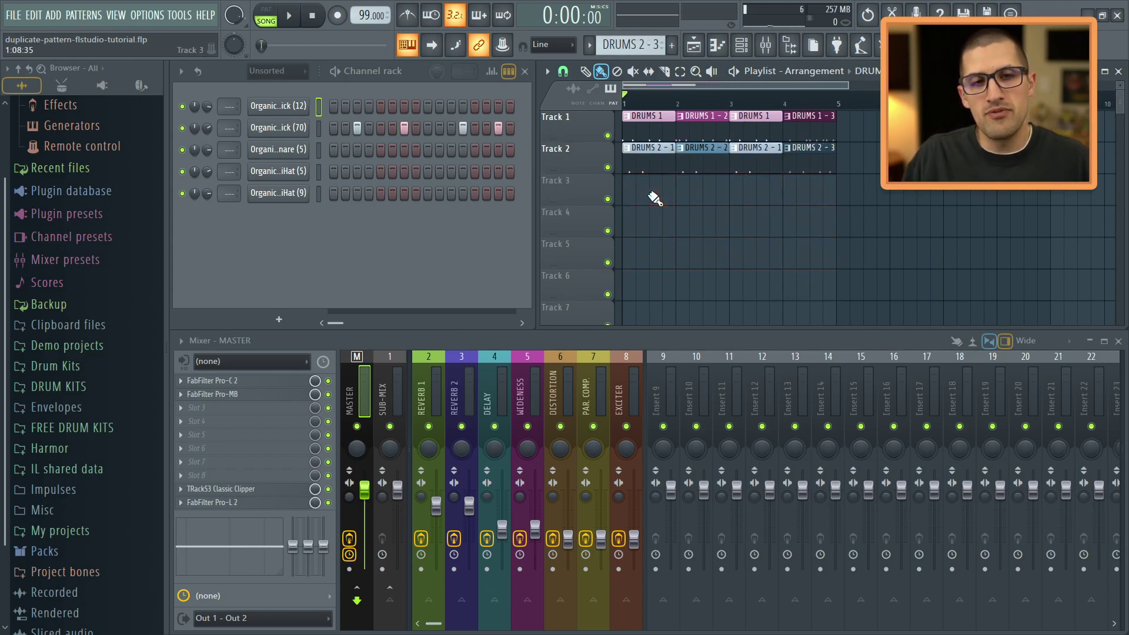
pyautogui.hotkey('ctrl', 'z')
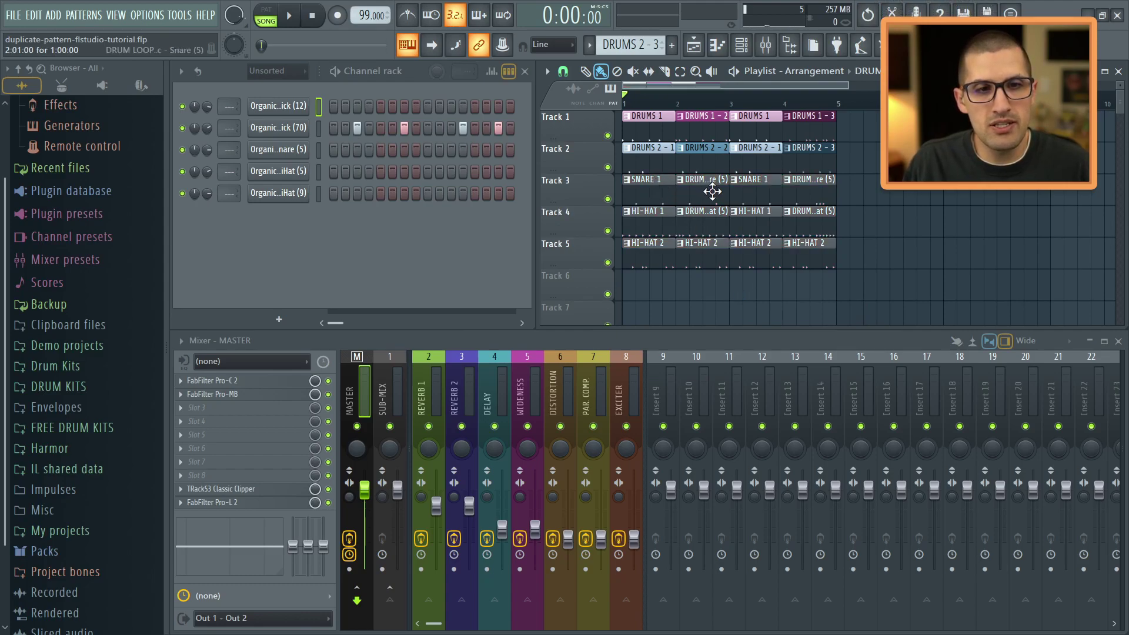
pyautogui.rightClick(712, 192)
# Step: Place a SNARE 1 clip in bar 2 of Track 3 and rename the last snare pattern SNARE 1 - 2
pyautogui.click(650, 189)
pyautogui.click(712, 192)
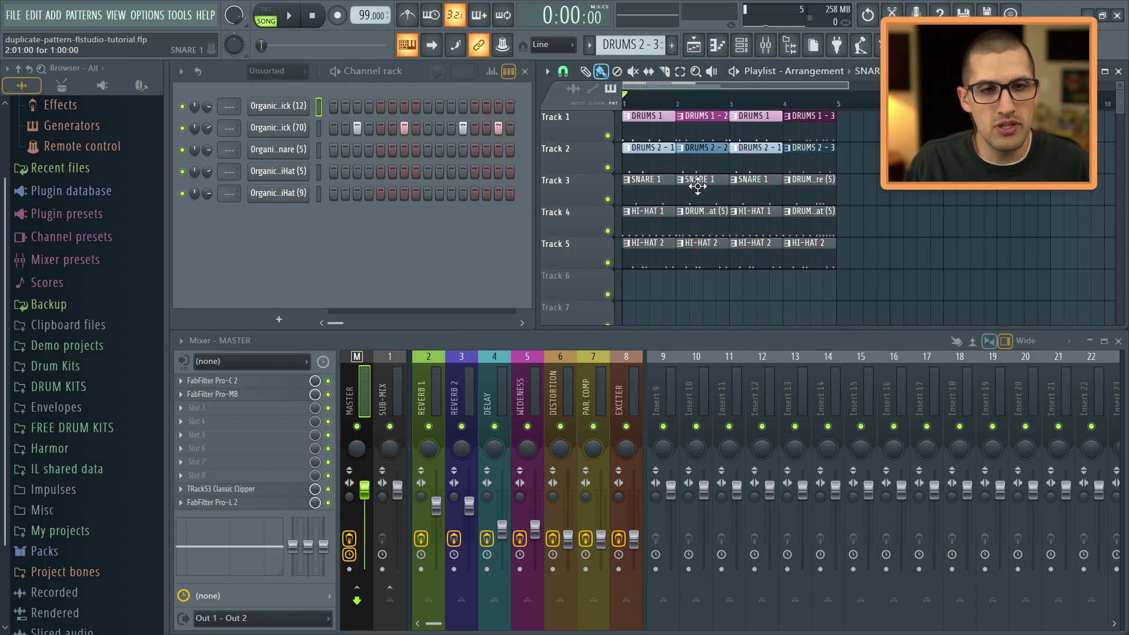
pyautogui.click(789, 180)
pyautogui.press('F2')
pyautogui.write('SNARE 1 - 2')
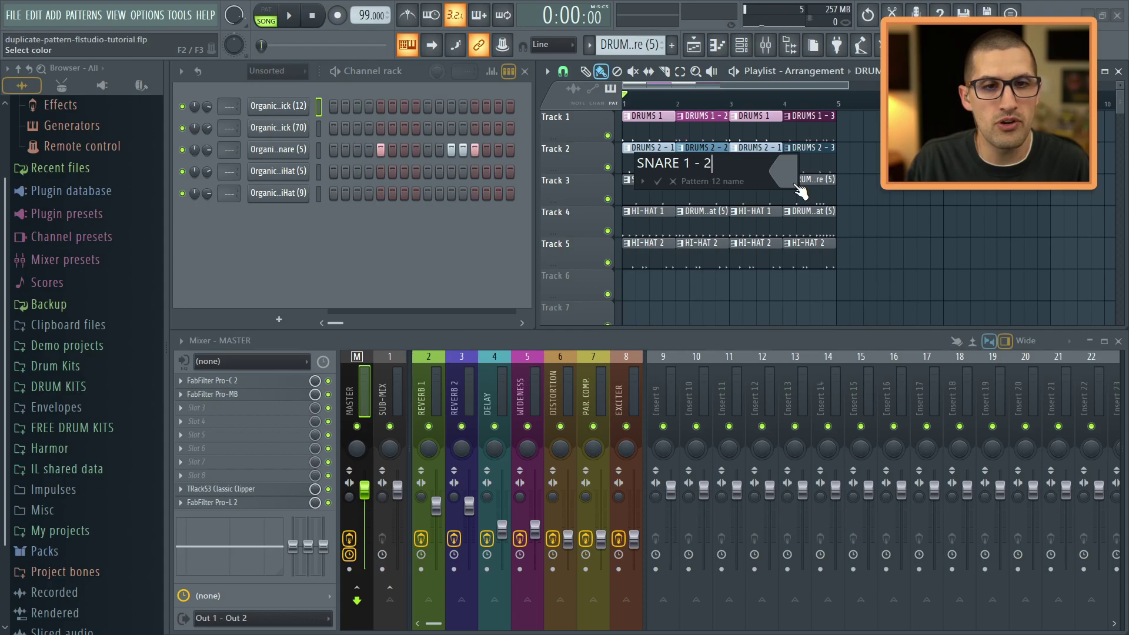
pyautogui.press('Return')
# Step: Colour the SNARE 1 pattern orange
pyautogui.click(670, 194)
pyautogui.press('F2')
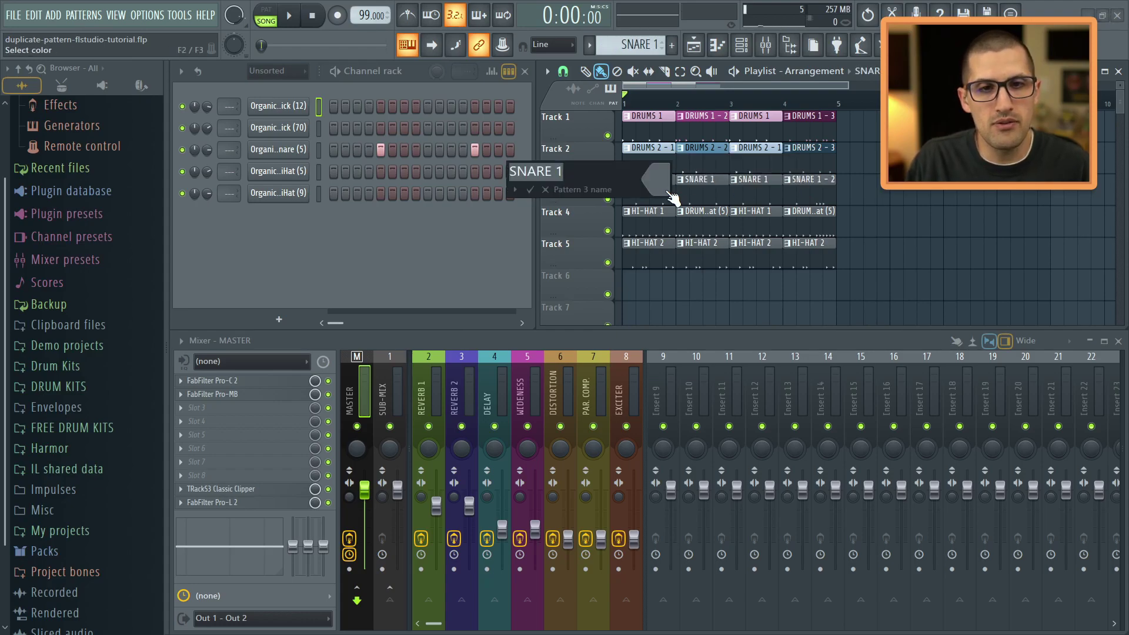
pyautogui.click(670, 194)
pyautogui.click(797, 262)
pyautogui.press('Return')
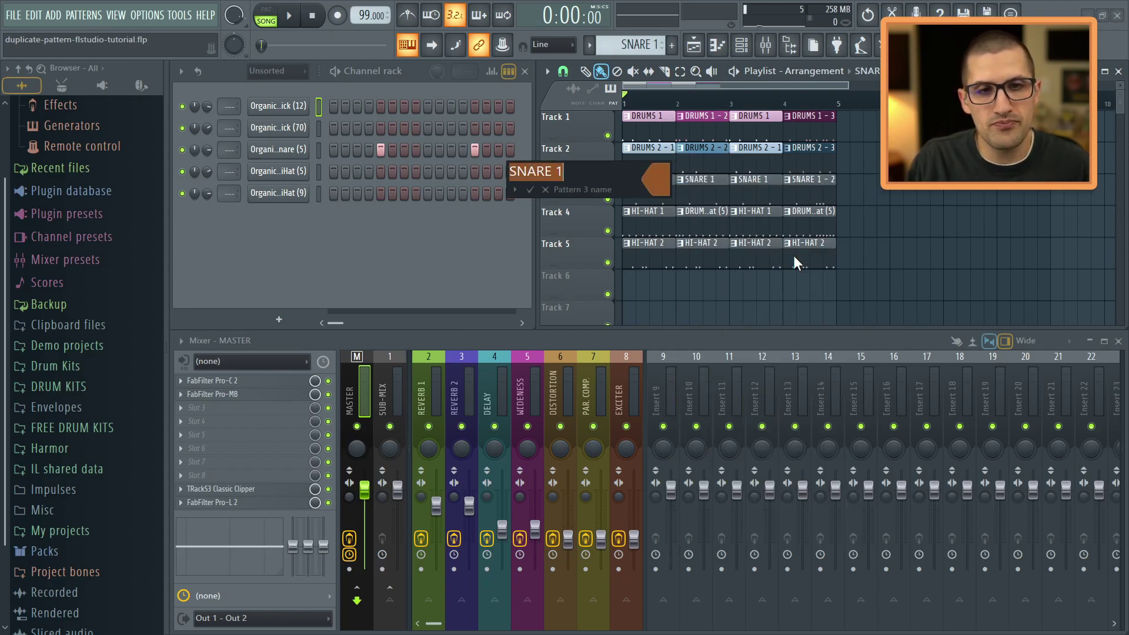
pyautogui.press('Return')
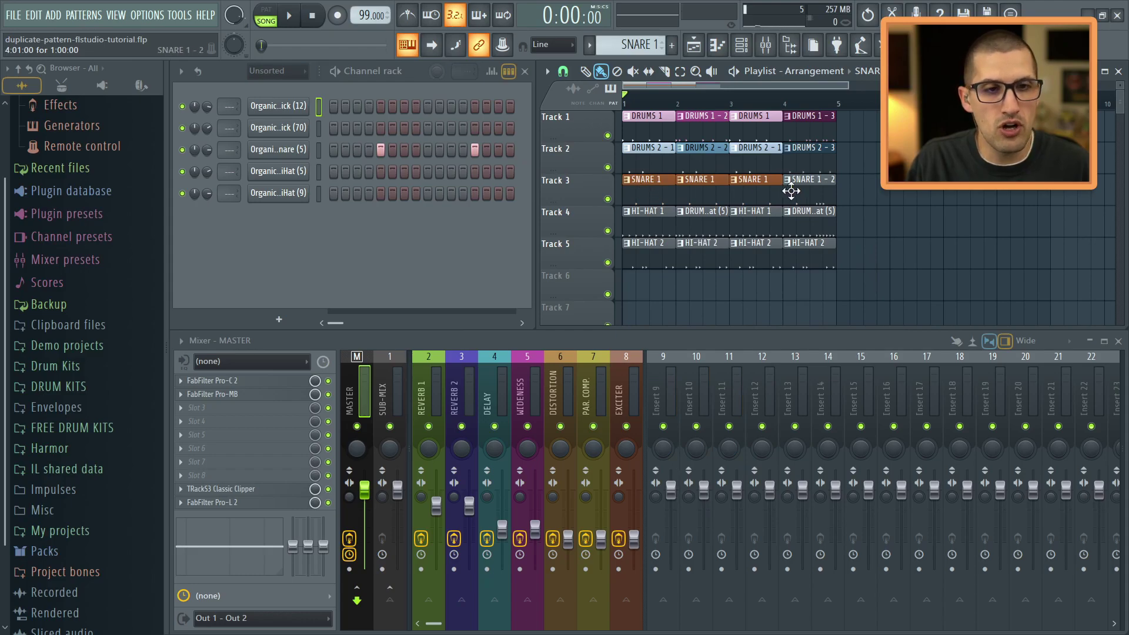
# Step: Give SNARE 1 - 2 a lighter orange colour
pyautogui.click(791, 184)
pyautogui.press('F2')
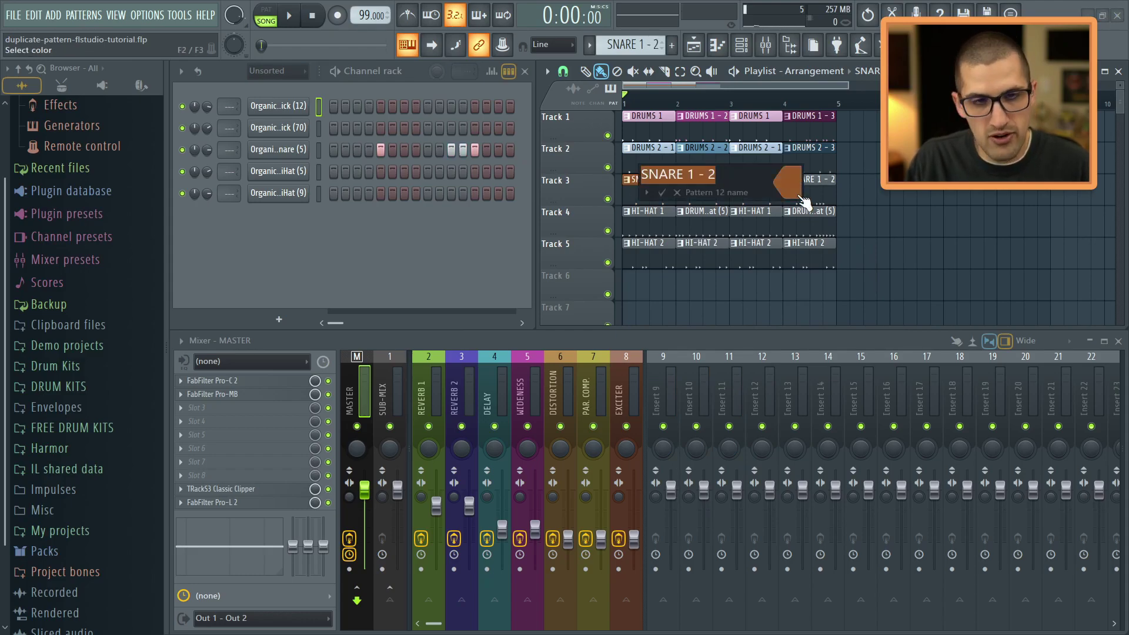
pyautogui.click(798, 200)
pyautogui.moveTo(1036, 333); pyautogui.dragTo(1036, 367)
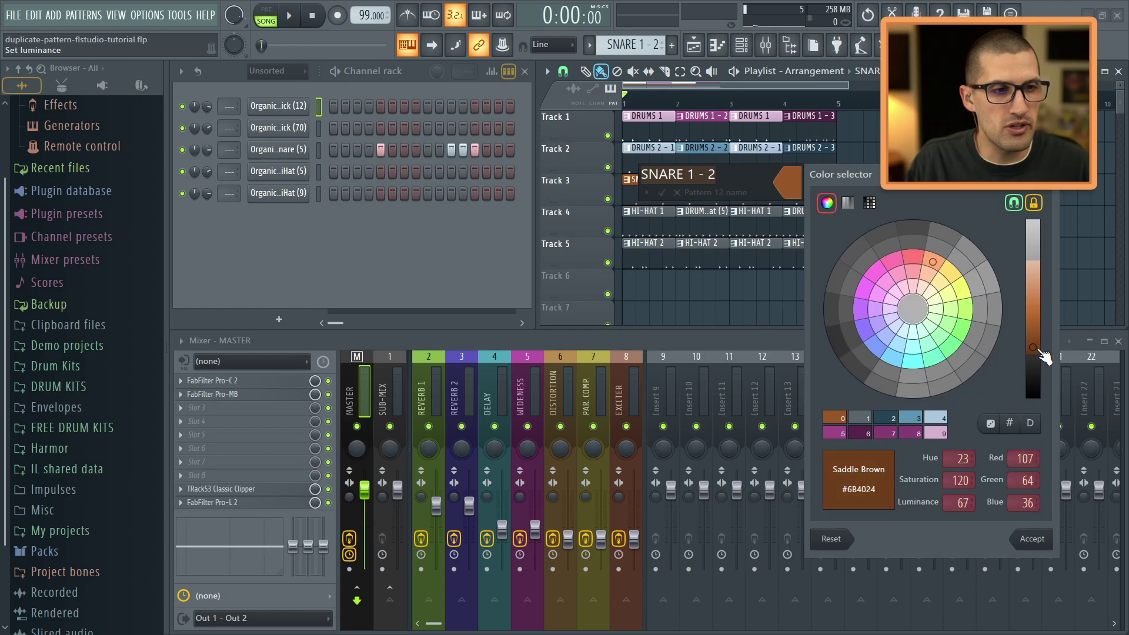
pyautogui.press('Escape')
pyautogui.press('Return')
pyautogui.press('F2')
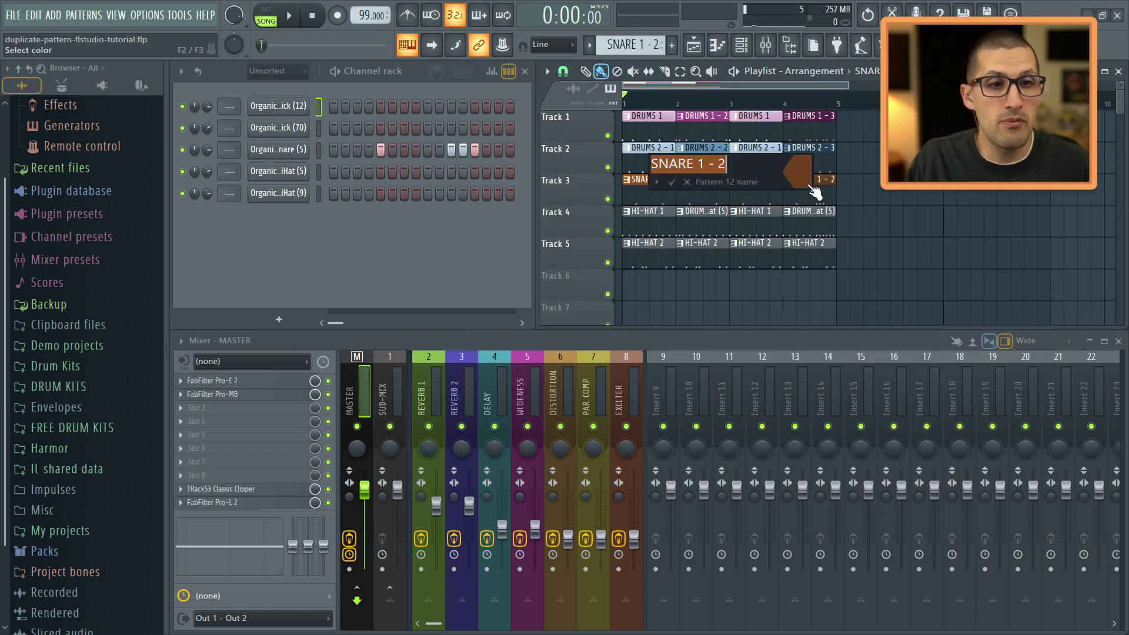
pyautogui.click(798, 171)
pyautogui.click(1045, 263)
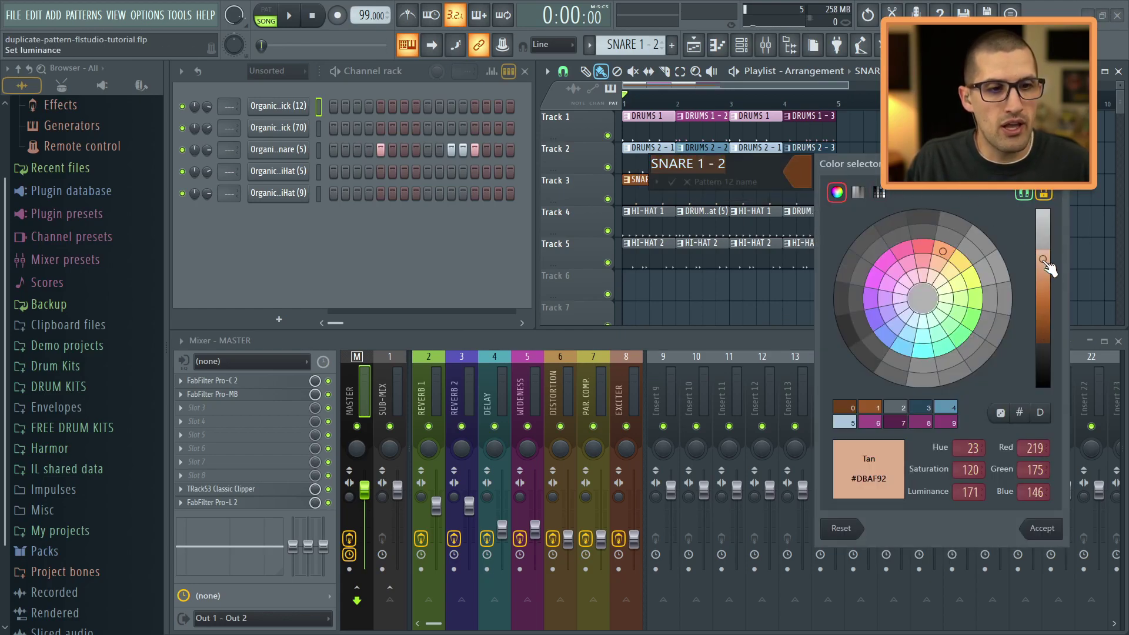
pyautogui.press('Return')
pyautogui.press('Return')
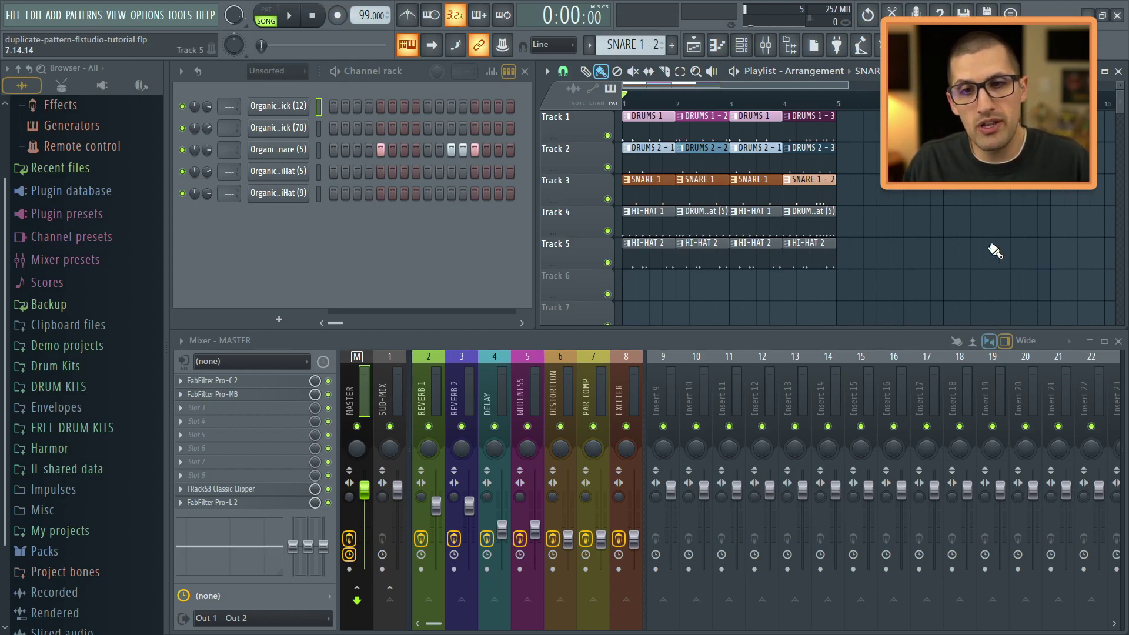
pyautogui.hotkey('ctrl', 'z')
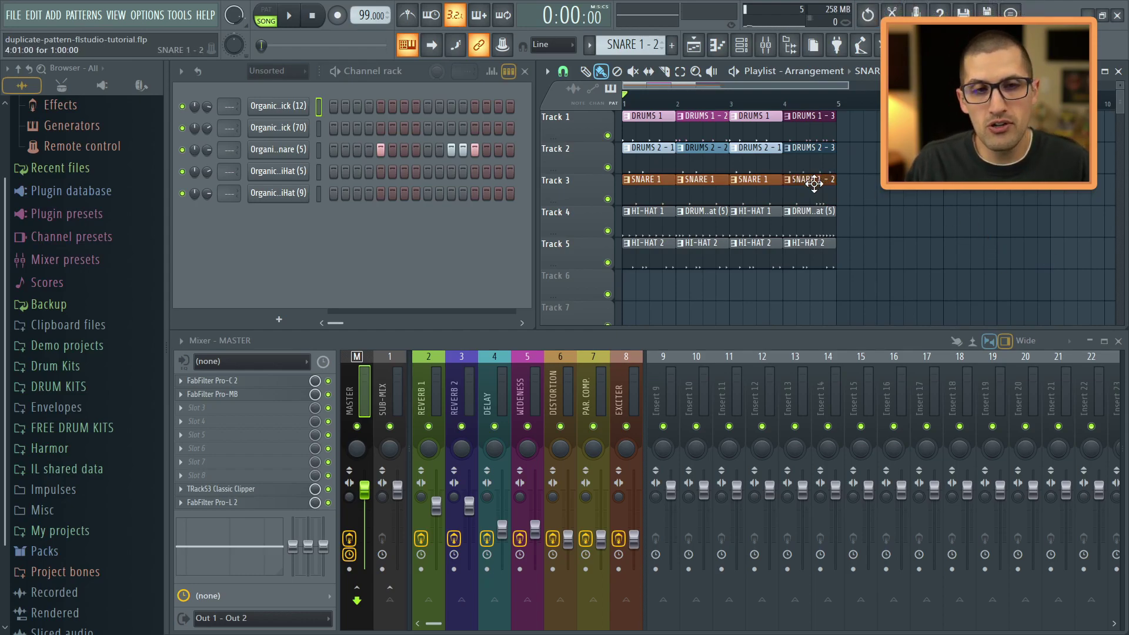
pyautogui.hotkey('ctrl', 'z')
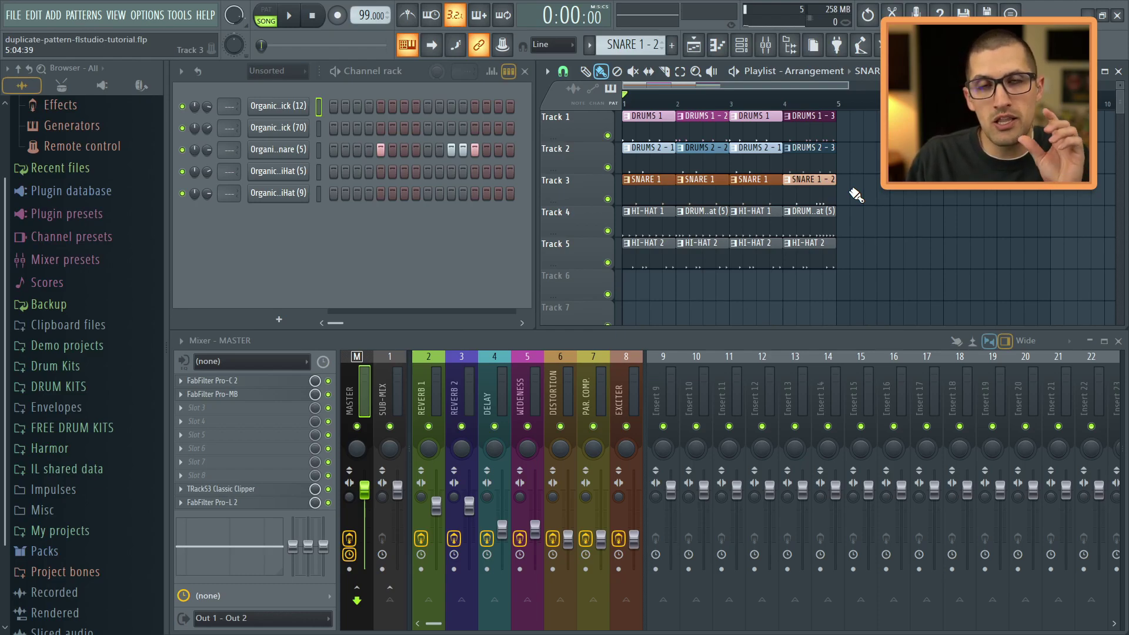
pyautogui.scroll(-2, 853, 205)
pyautogui.moveTo(842, 297); pyautogui.dragTo(814, 248)
pyautogui.hotkey('ctrl', 'a')
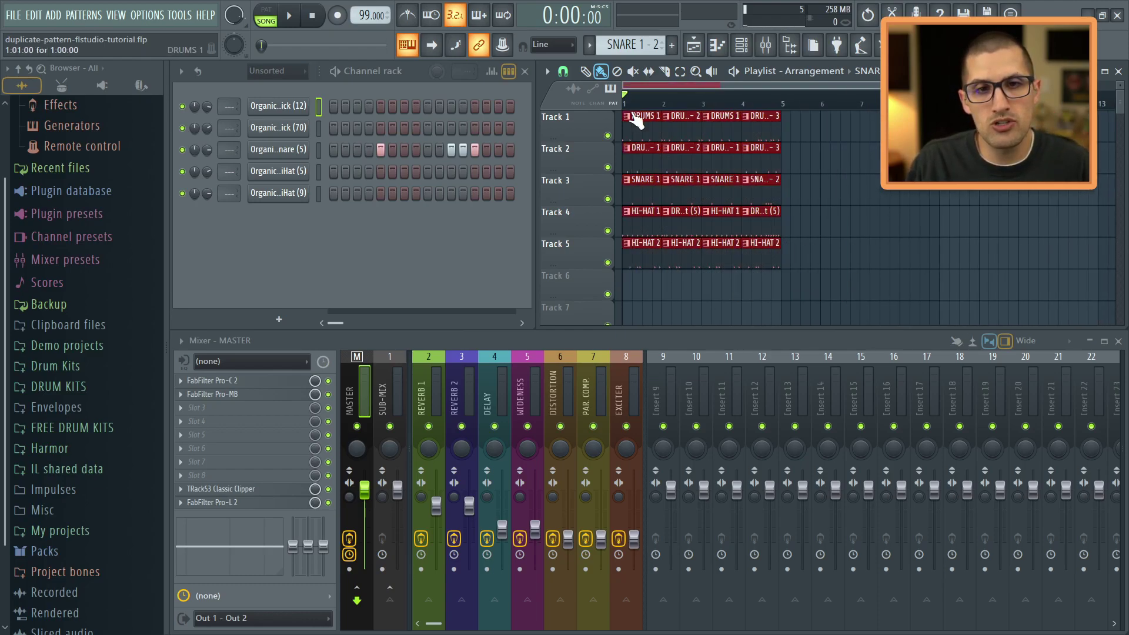
pyautogui.hotkey('ctrl', 'b')
pyautogui.hotkey('ctrl', 'b')
pyautogui.hotkey('ctrl', 'b')
pyautogui.scroll(-2, 696, 299)
pyautogui.scroll(-2, 696, 299)
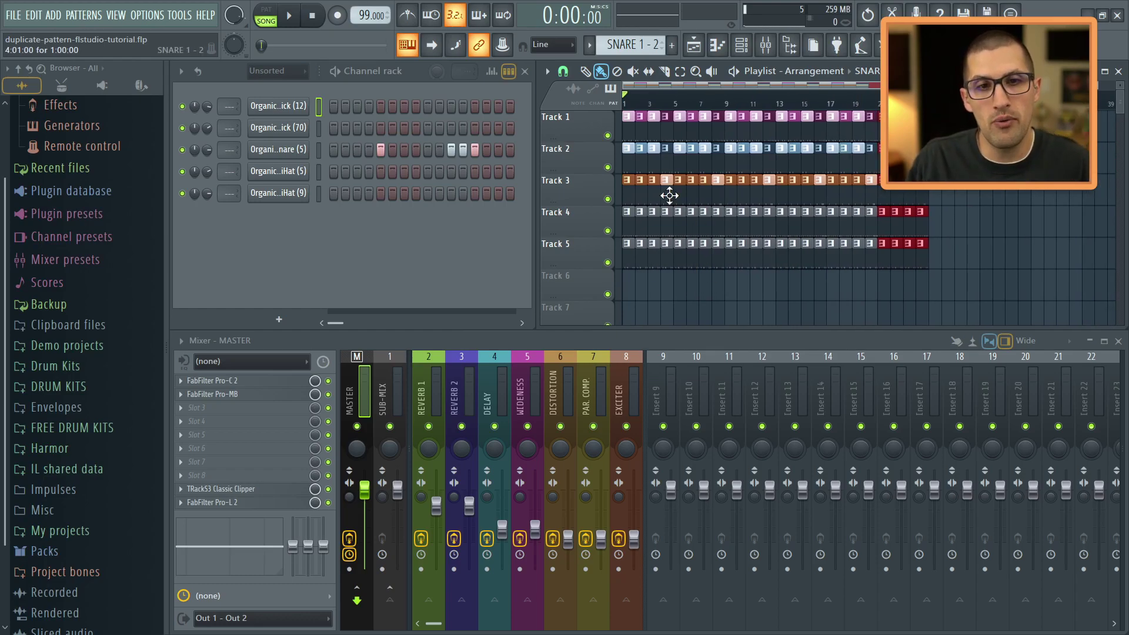
pyautogui.click(683, 290)
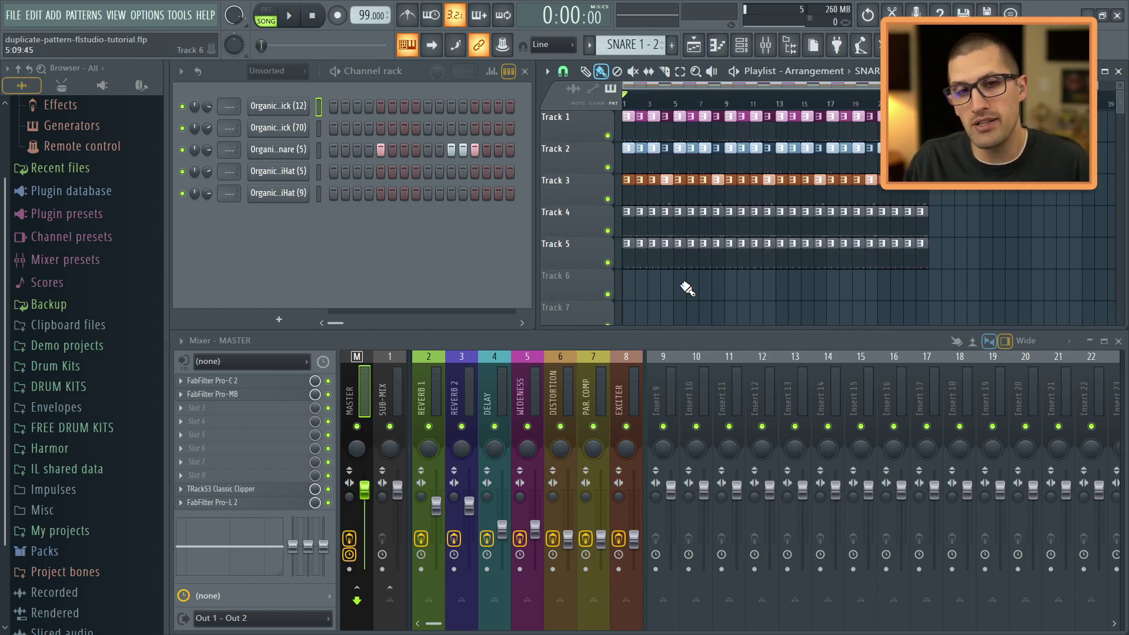
pyautogui.moveTo(683, 295); pyautogui.dragTo(616, 141)
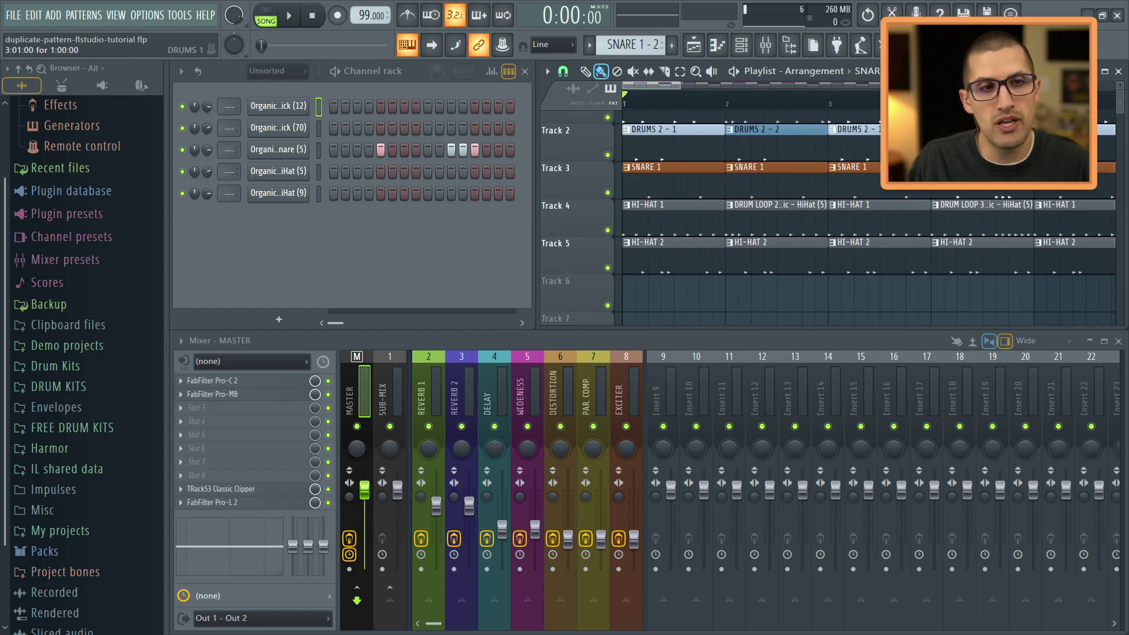
pyautogui.press('space')
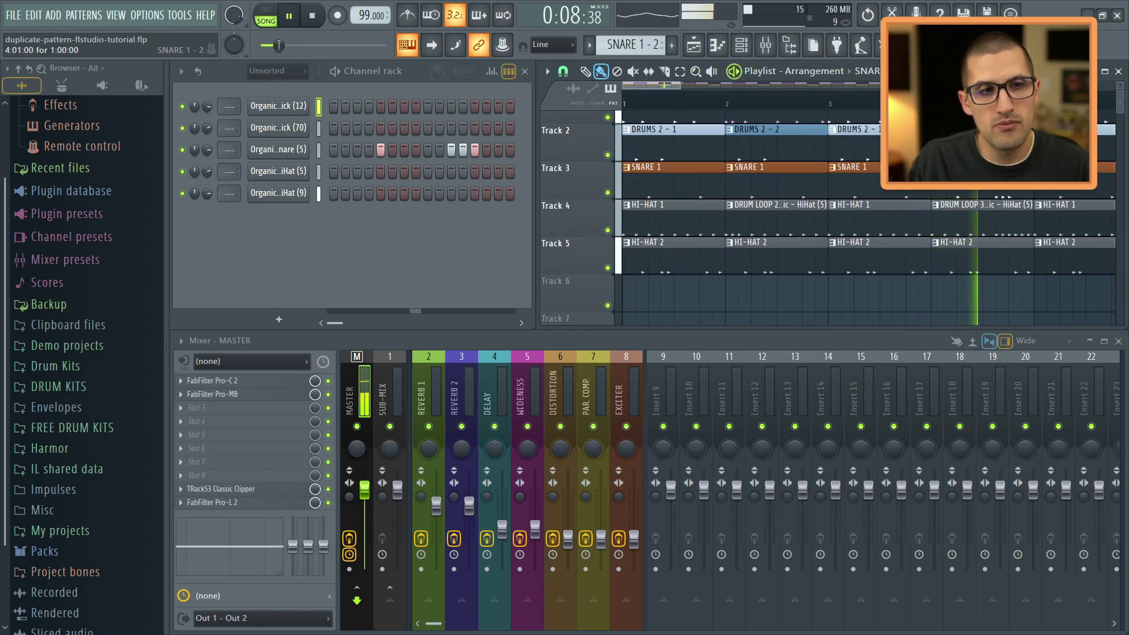
pyautogui.press('space')
pyautogui.scroll(-5, 657, 298)
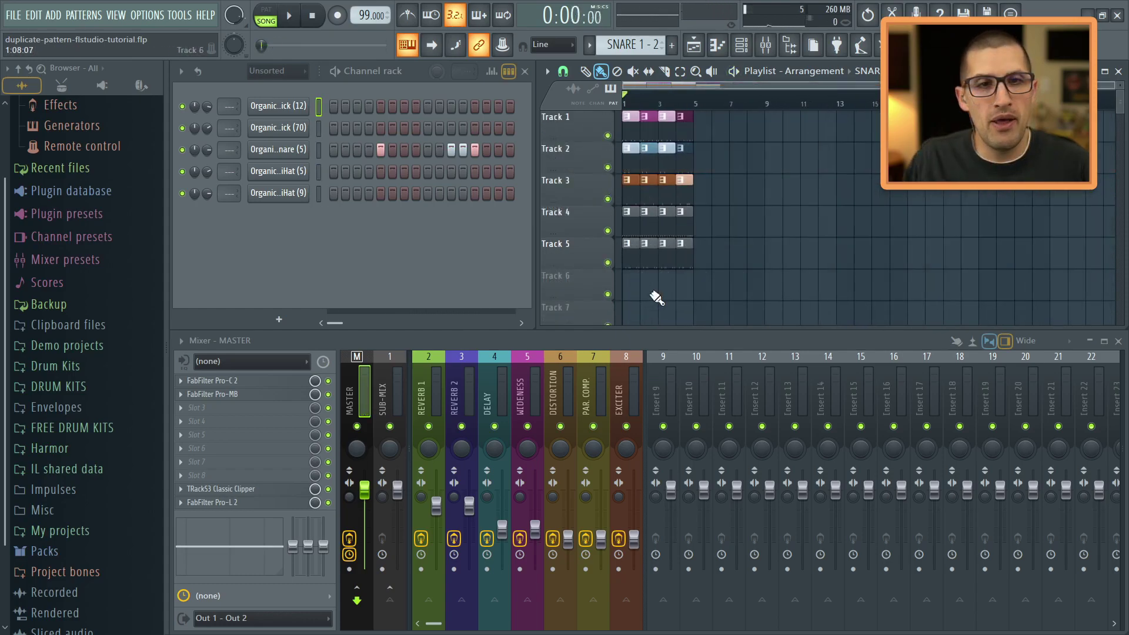
pyautogui.scroll(2, 657, 298)
pyautogui.scroll(5, 653, 278)
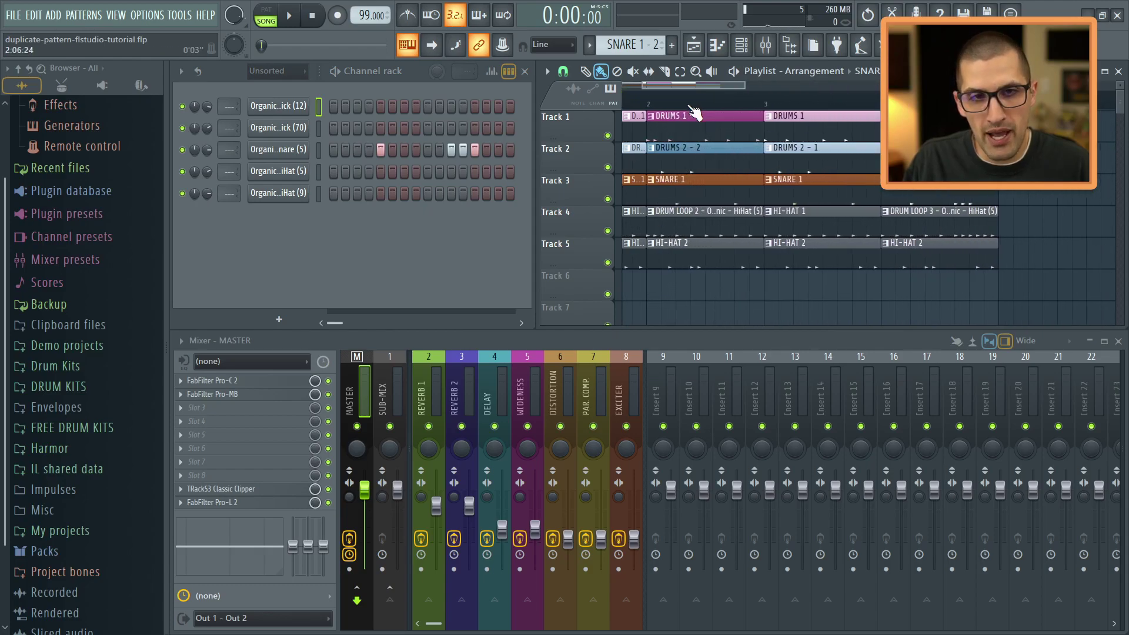
pyautogui.click(589, 45)
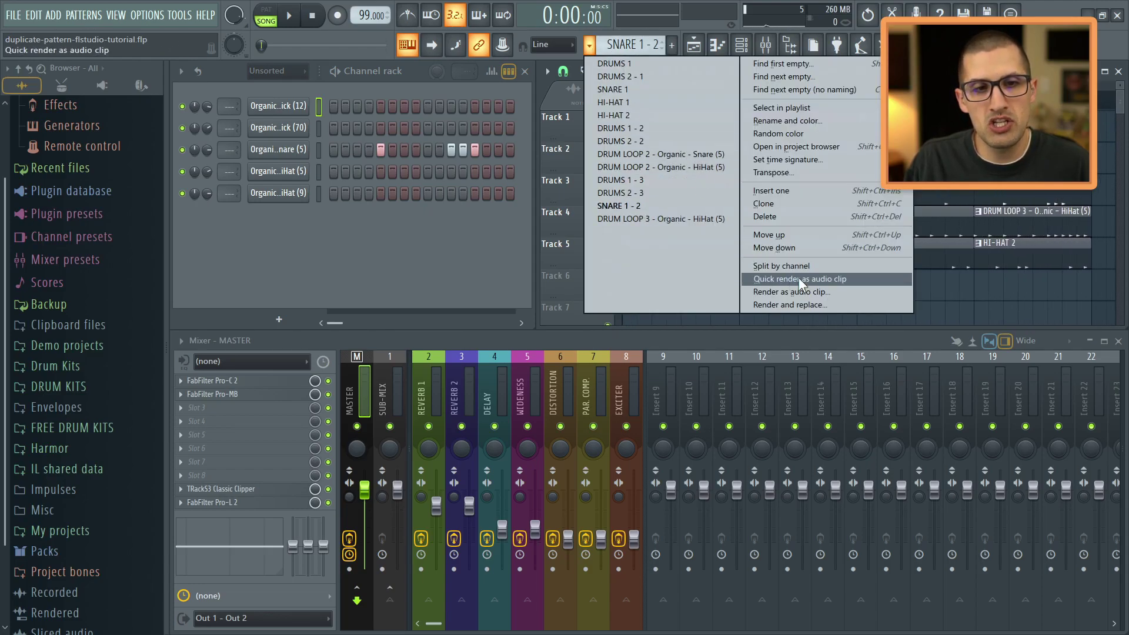
pyautogui.click(841, 89)
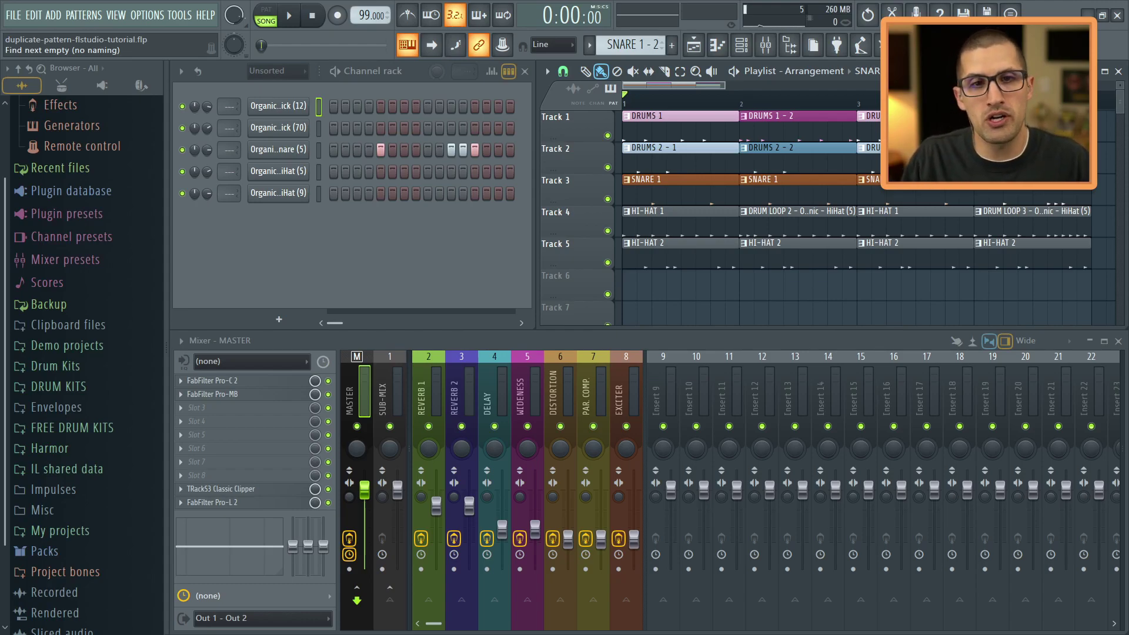
pyautogui.scroll(-2, 941, 124)
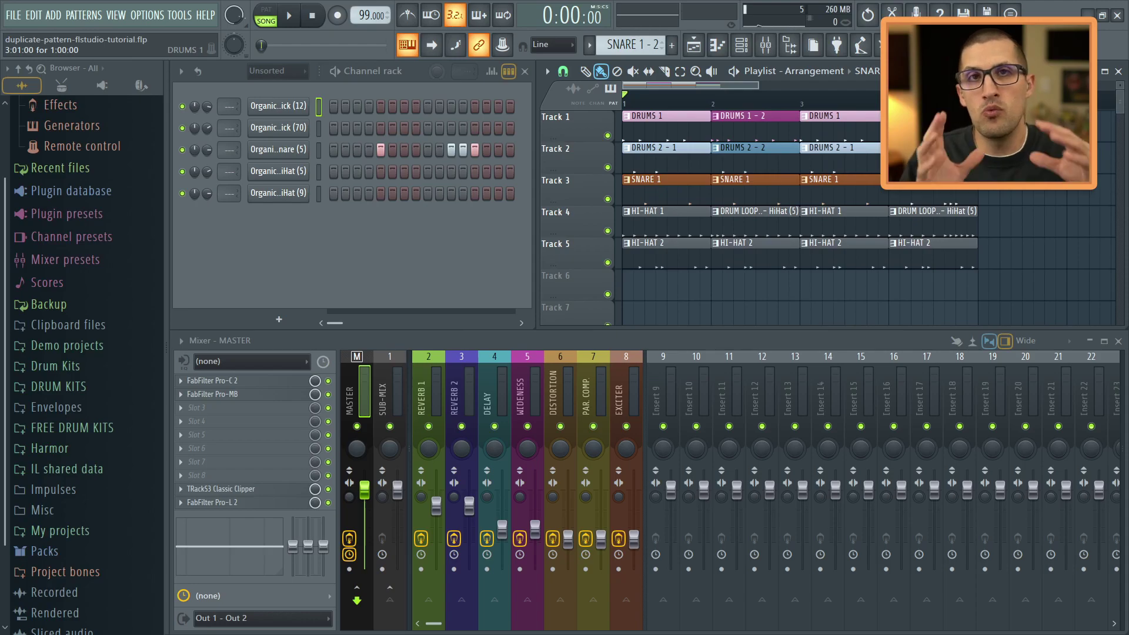